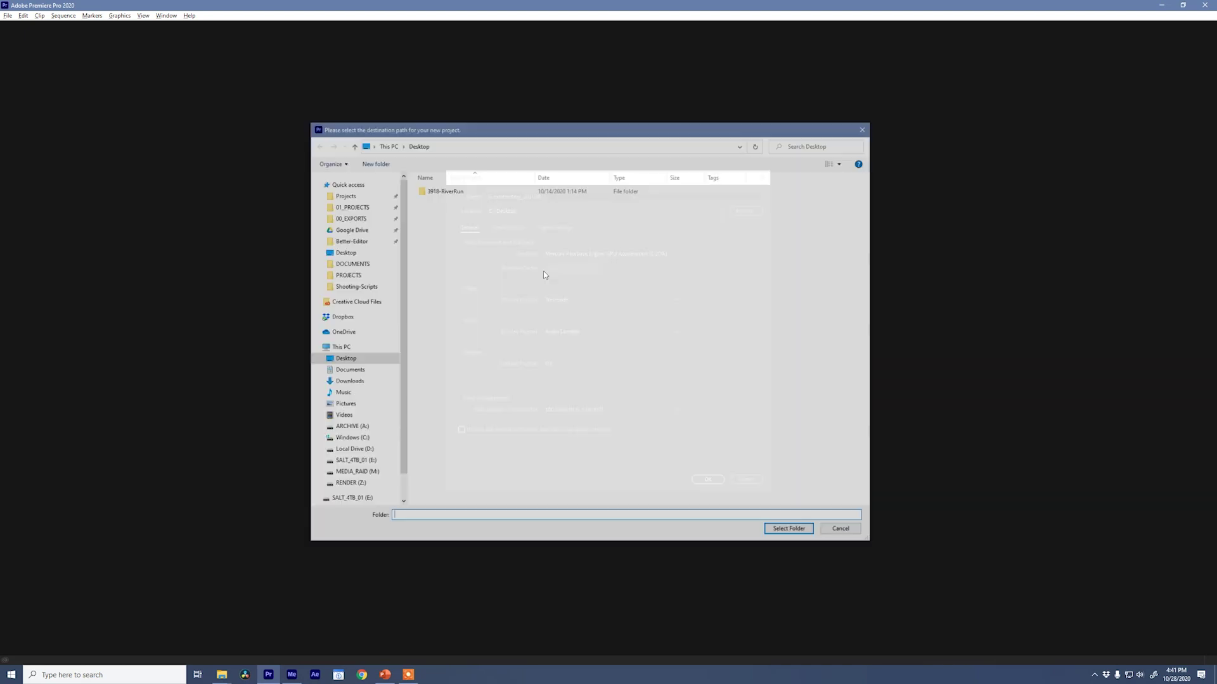
# Set the new project's location to Better-Editor\AdvancedWorkflows\ScrambleKing and its renderer to Mercury Playback Engine GPU Acceleration (CUDA)
pyautogui.doubleClick(444, 190)
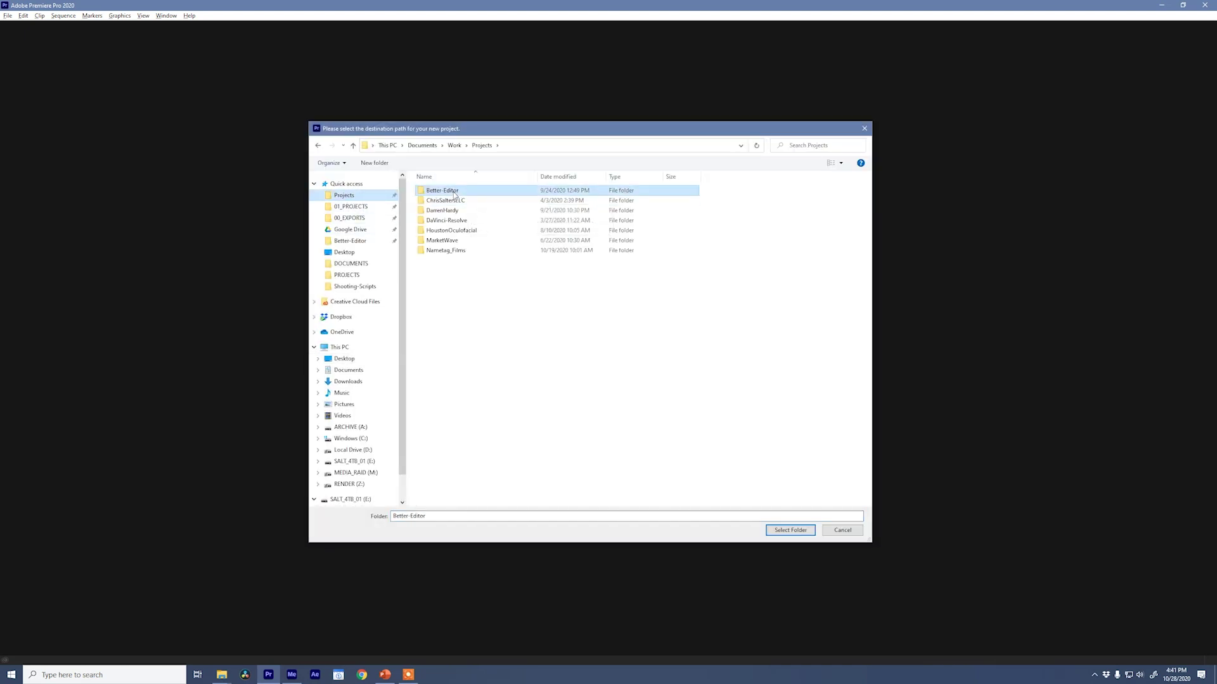
pyautogui.click(453, 213)
pyautogui.doubleClick(453, 212)
pyautogui.doubleClick(450, 191)
pyautogui.click(789, 531)
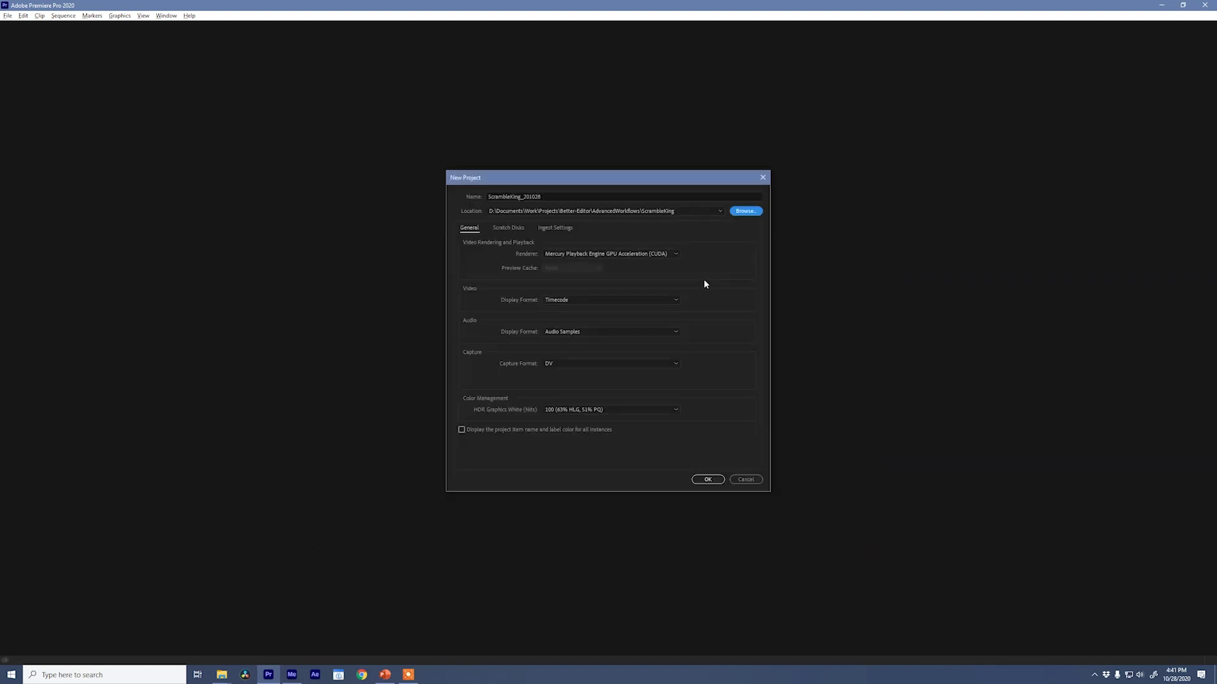
pyautogui.click(663, 254)
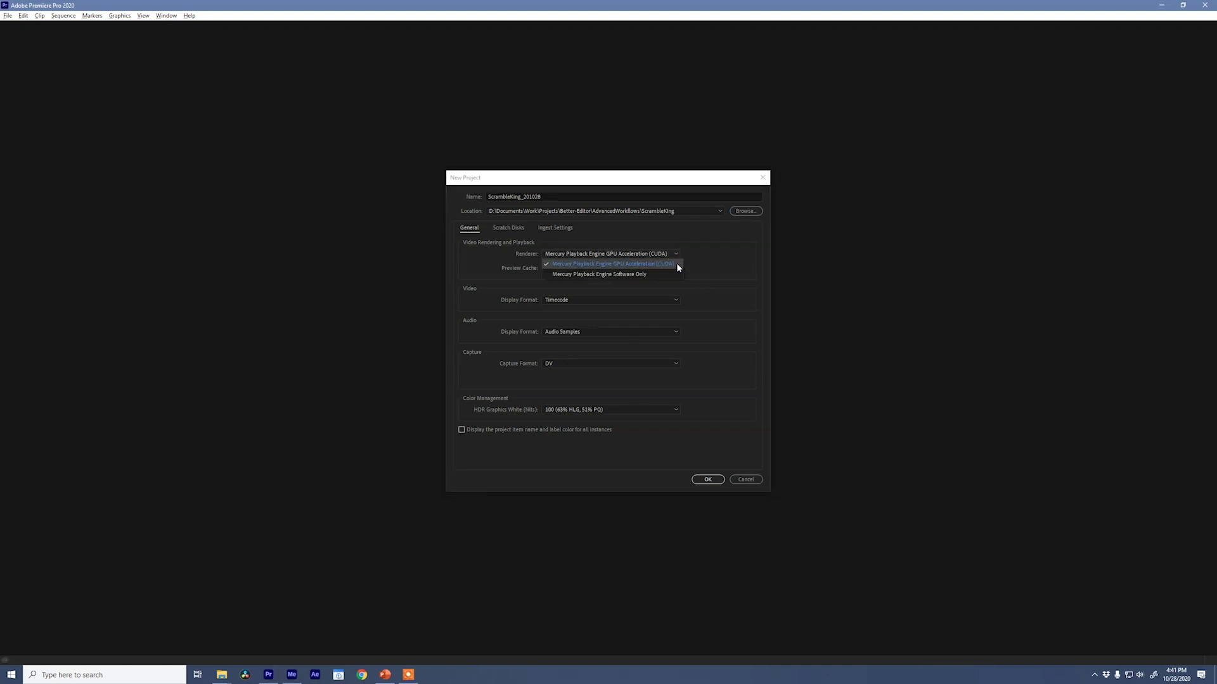
pyautogui.click(673, 264)
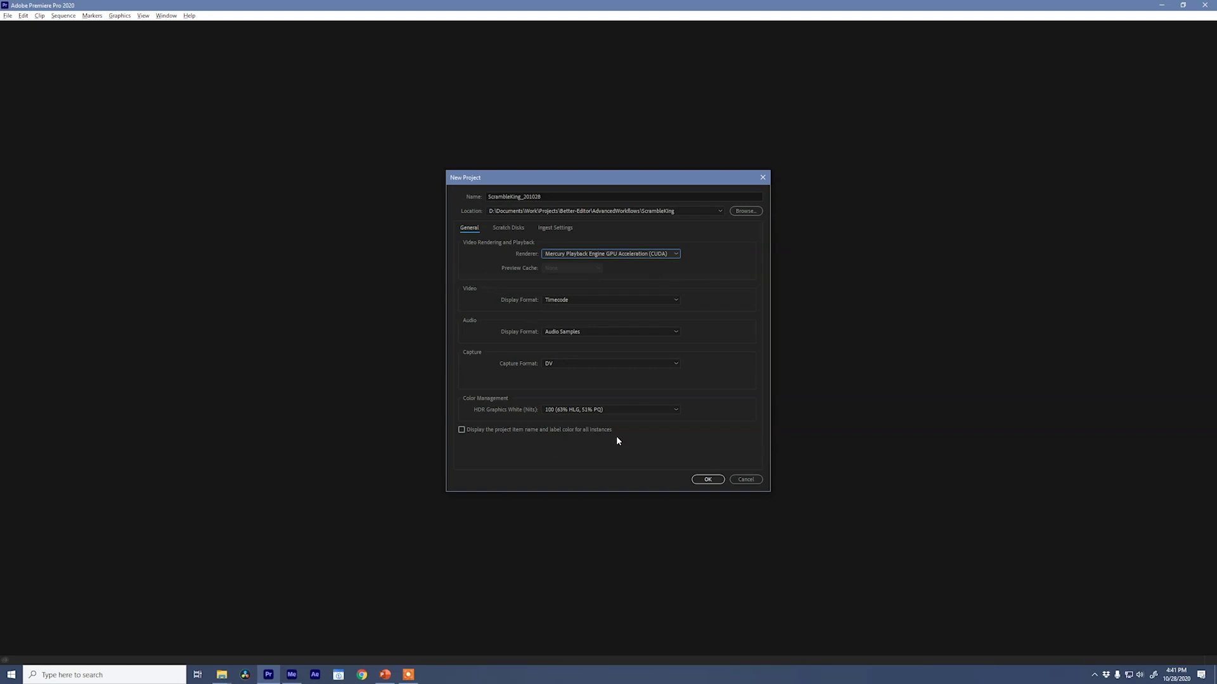
# Set the Captured Video scratch disk to the zSCRATCH folder on the RENDER (Z:) drive
pyautogui.click(506, 228)
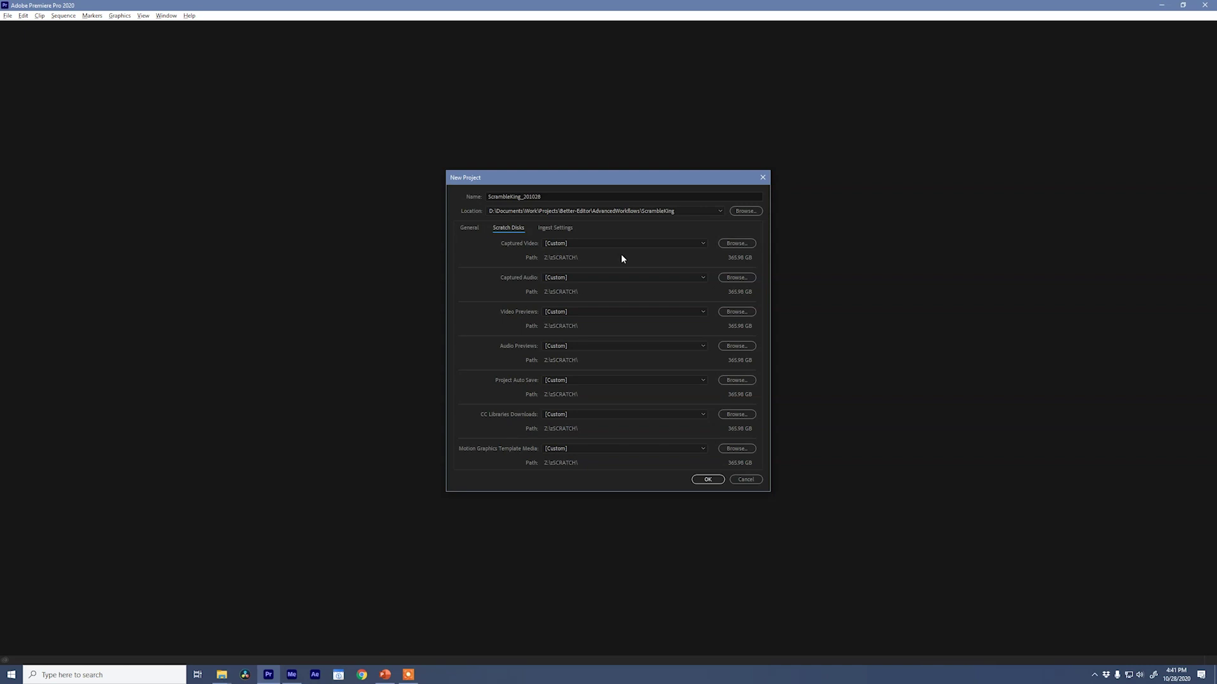
pyautogui.click(737, 244)
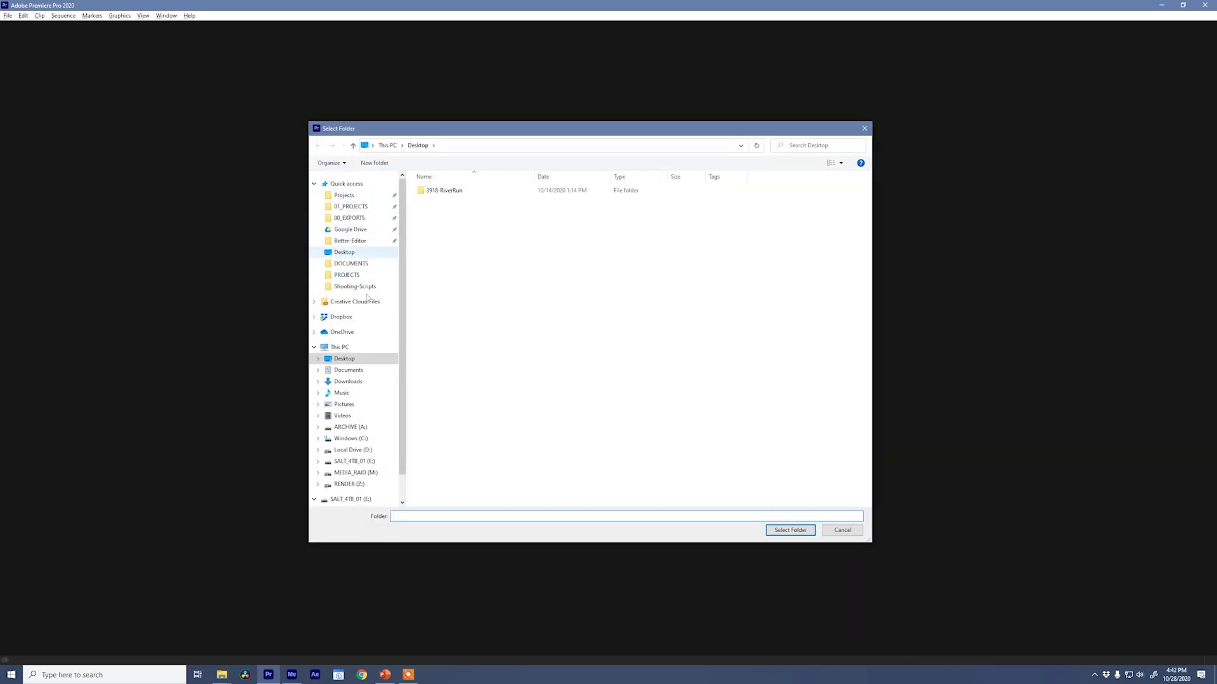
pyautogui.click(355, 486)
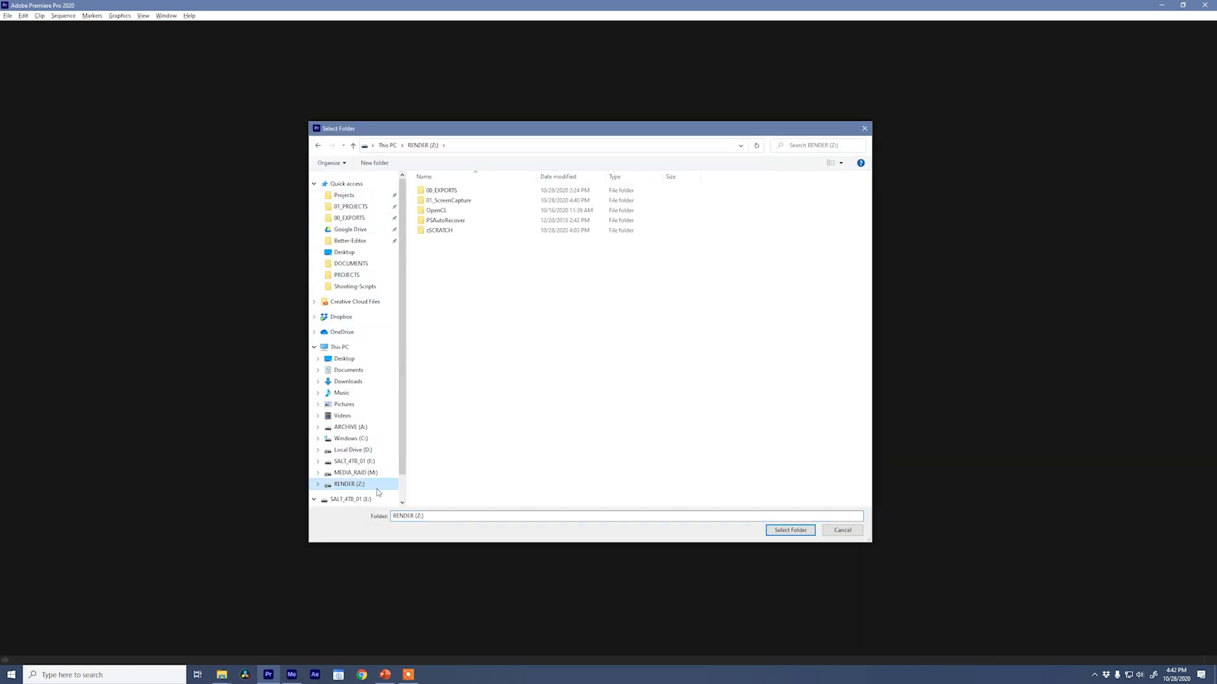
pyautogui.doubleClick(444, 231)
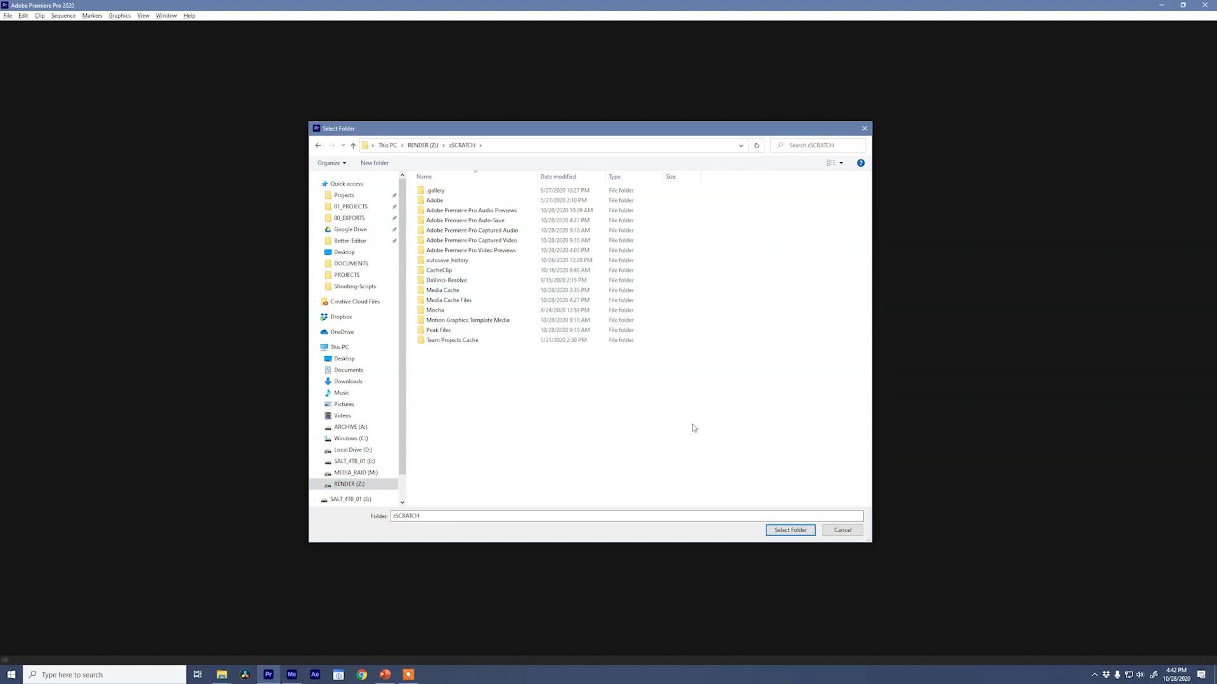
pyautogui.press('Return')
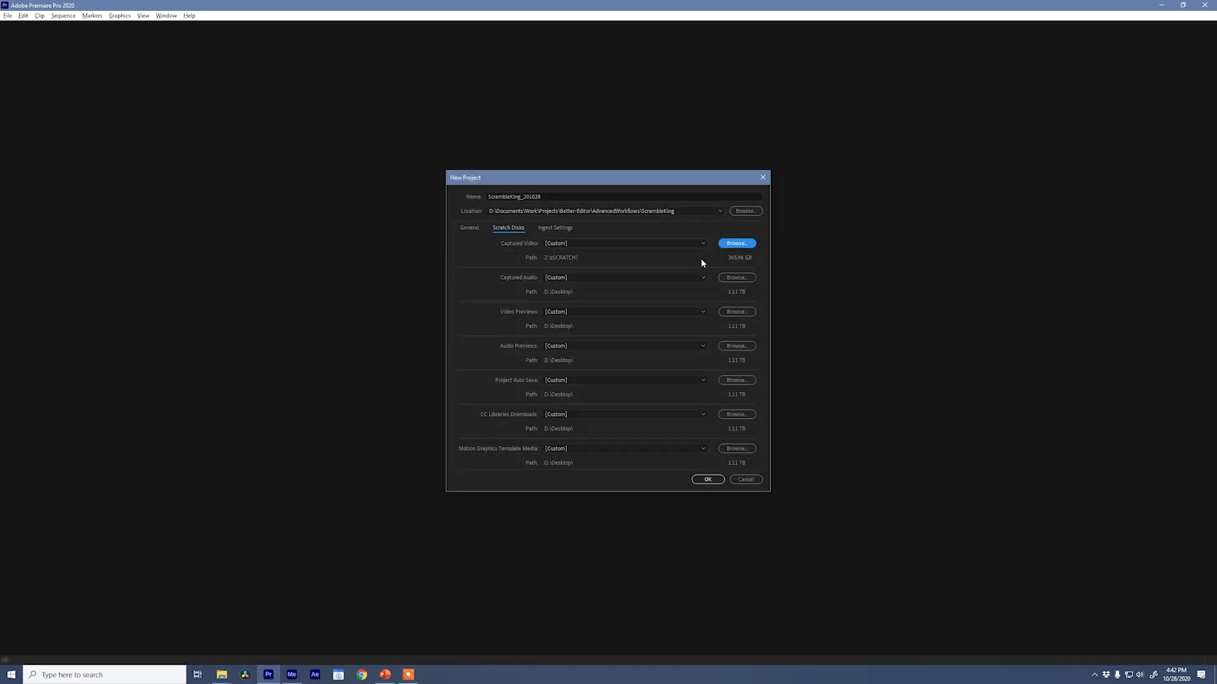
# Set all remaining scratch disks, from Captured Audio to Motion Graphics Template Media, to Z:\zSCRATCH and create the project
pyautogui.click(736, 278)
pyautogui.press('Return')
pyautogui.click(736, 312)
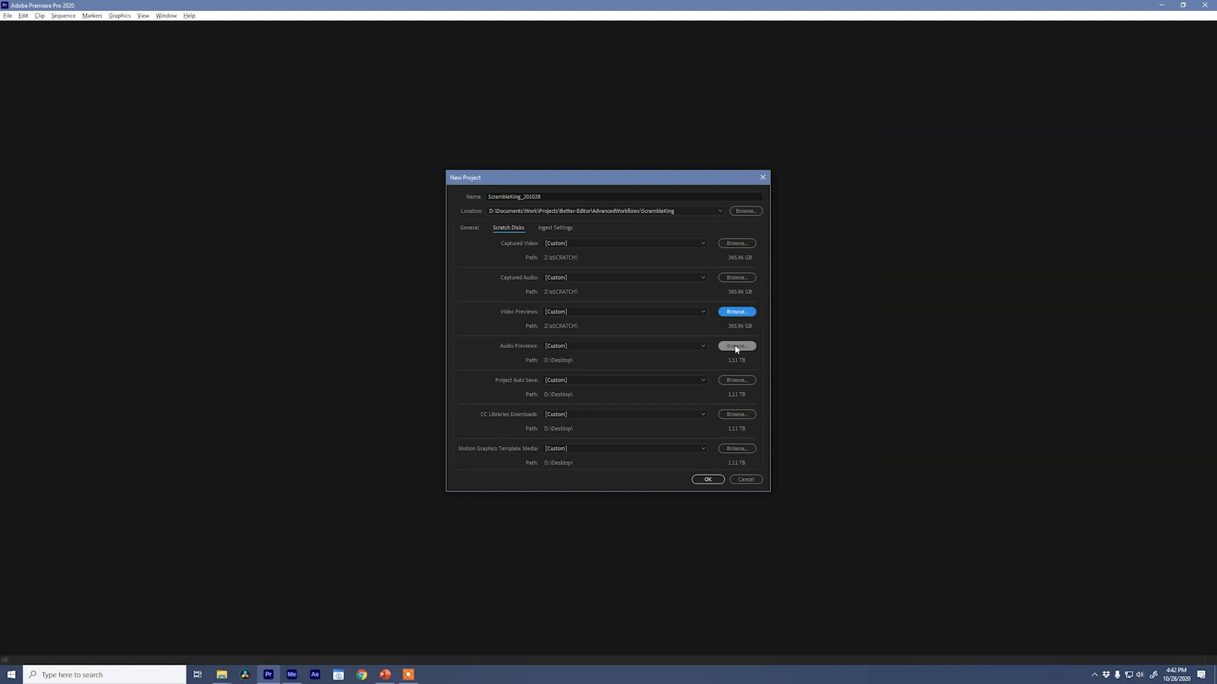
pyautogui.click(736, 346)
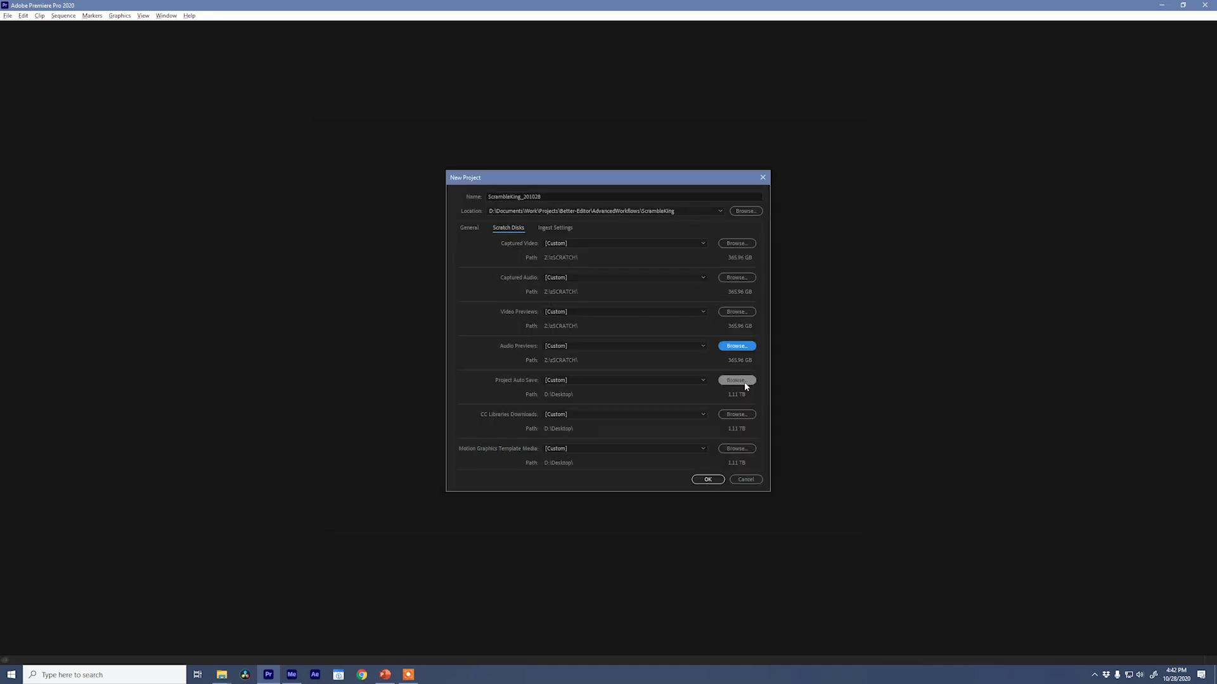
pyautogui.click(741, 380)
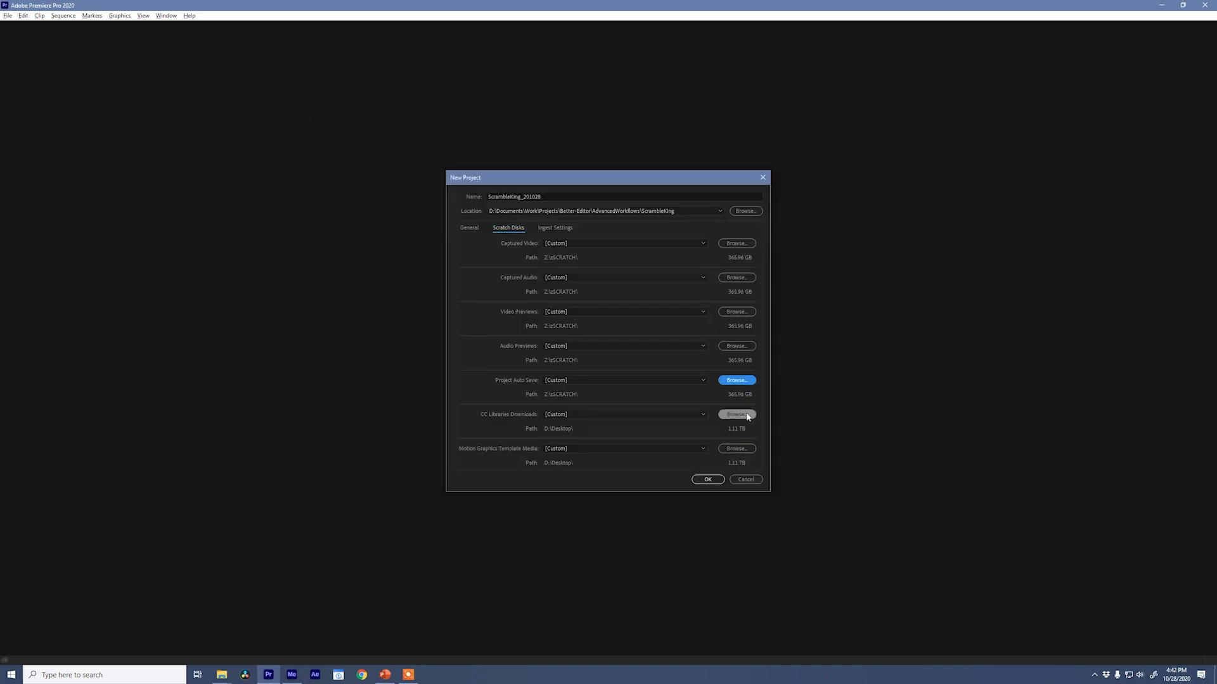
pyautogui.click(736, 414)
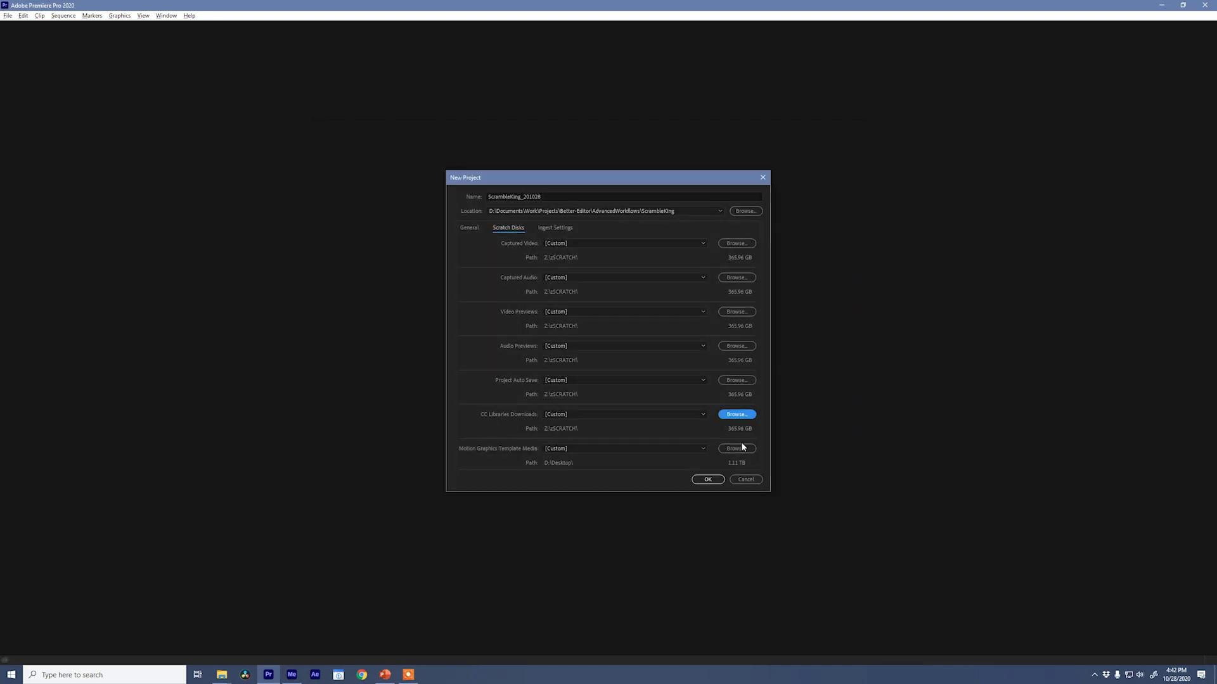
pyautogui.click(740, 447)
pyautogui.click(708, 479)
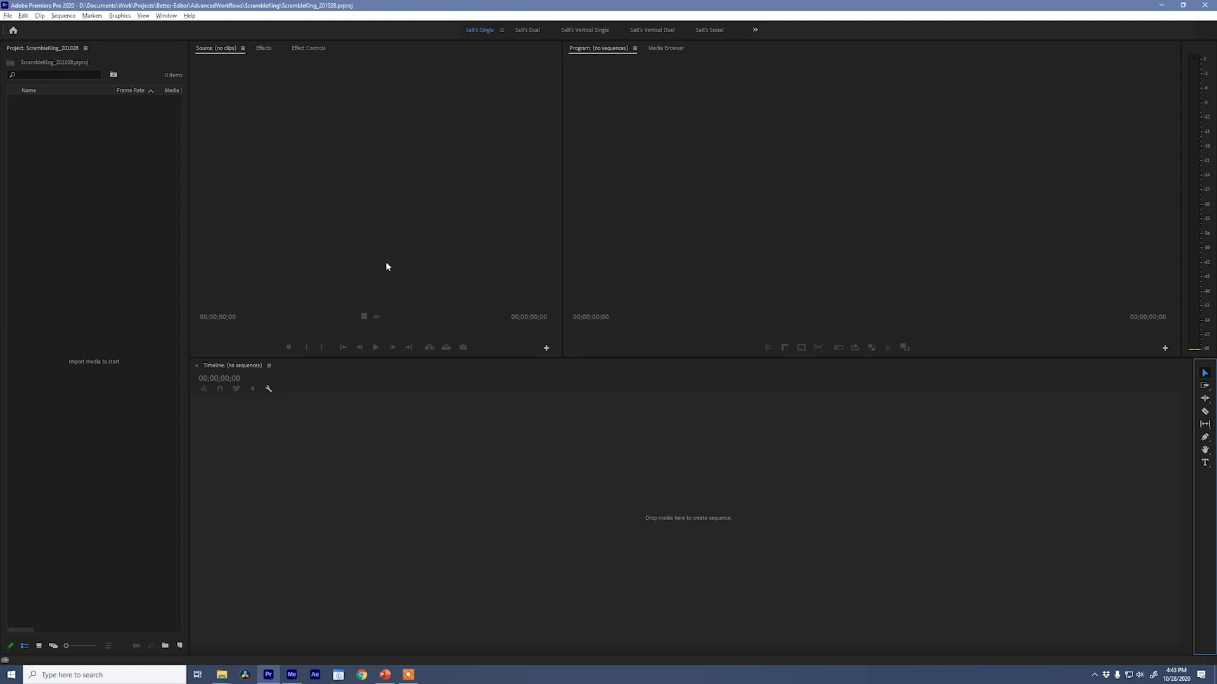
# Review the Media Cache preferences for the cache file location, database location and automatic deletion settings
pyautogui.click(115, 221)
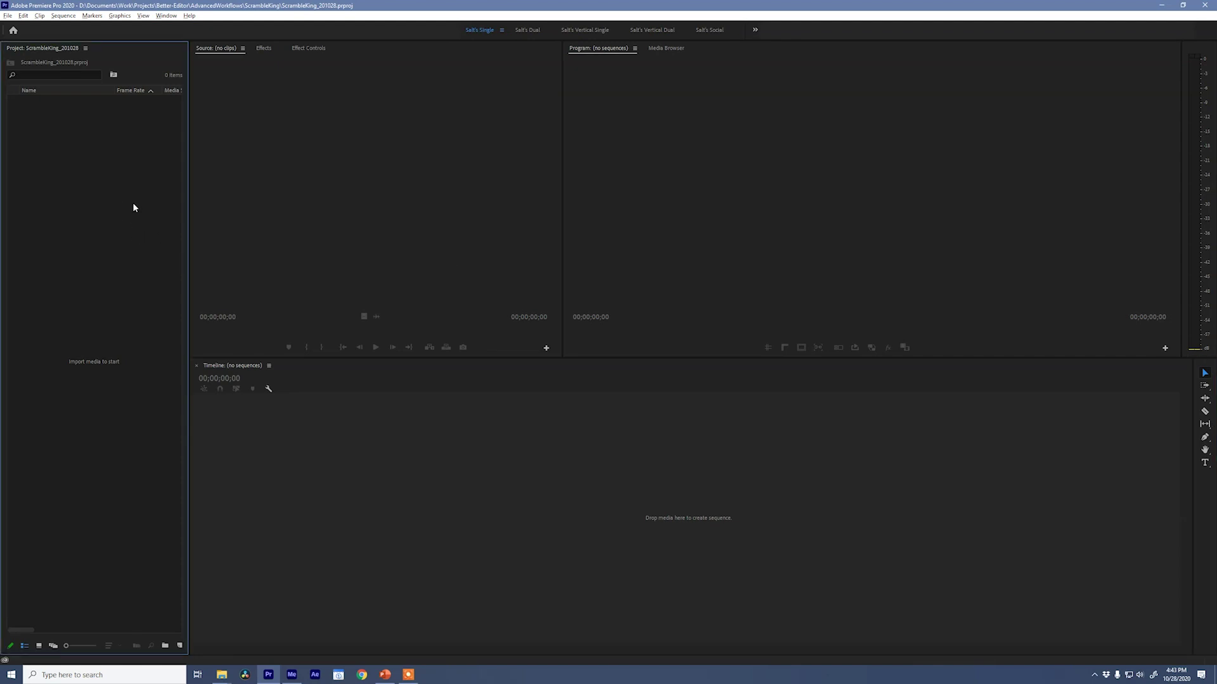
pyautogui.click(23, 15)
pyautogui.moveTo(93, 327)
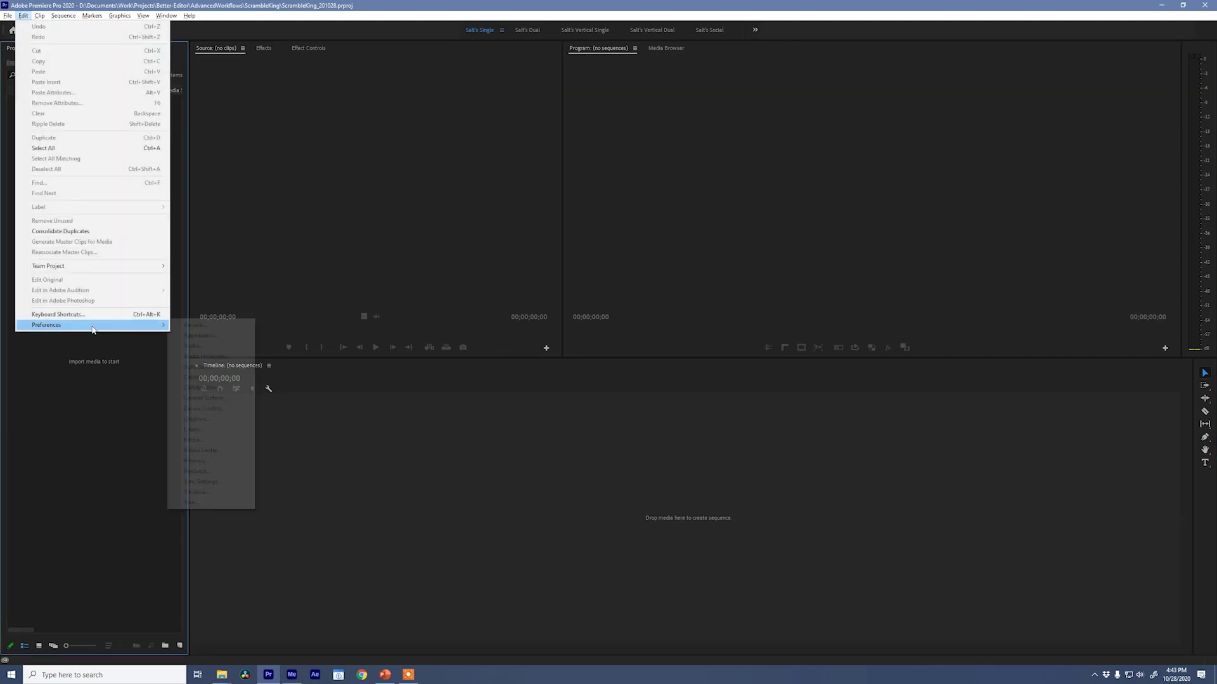
pyautogui.click(235, 451)
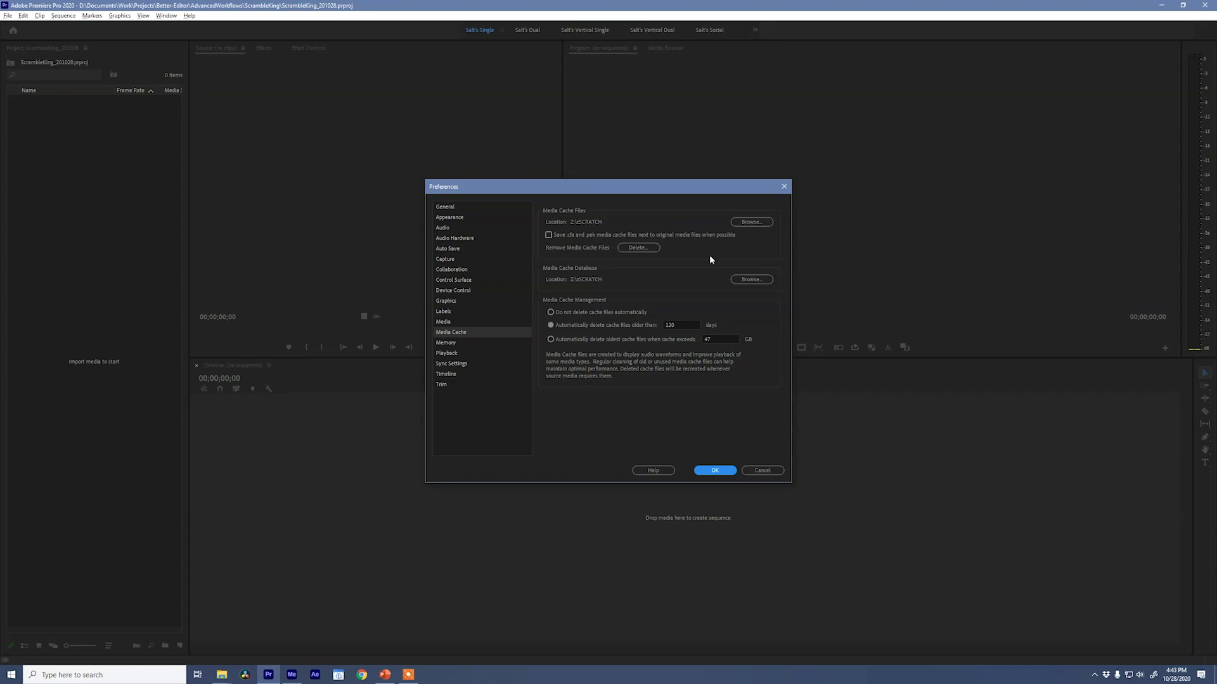
pyautogui.click(716, 468)
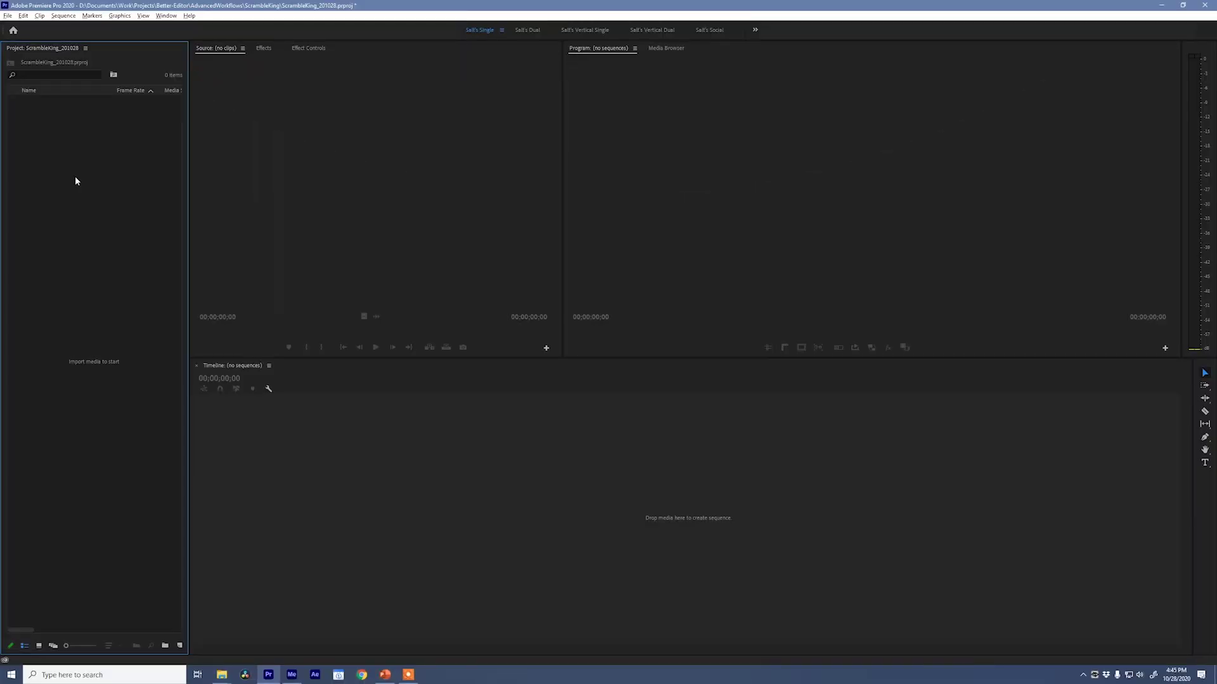
pyautogui.rightClick(64, 144)
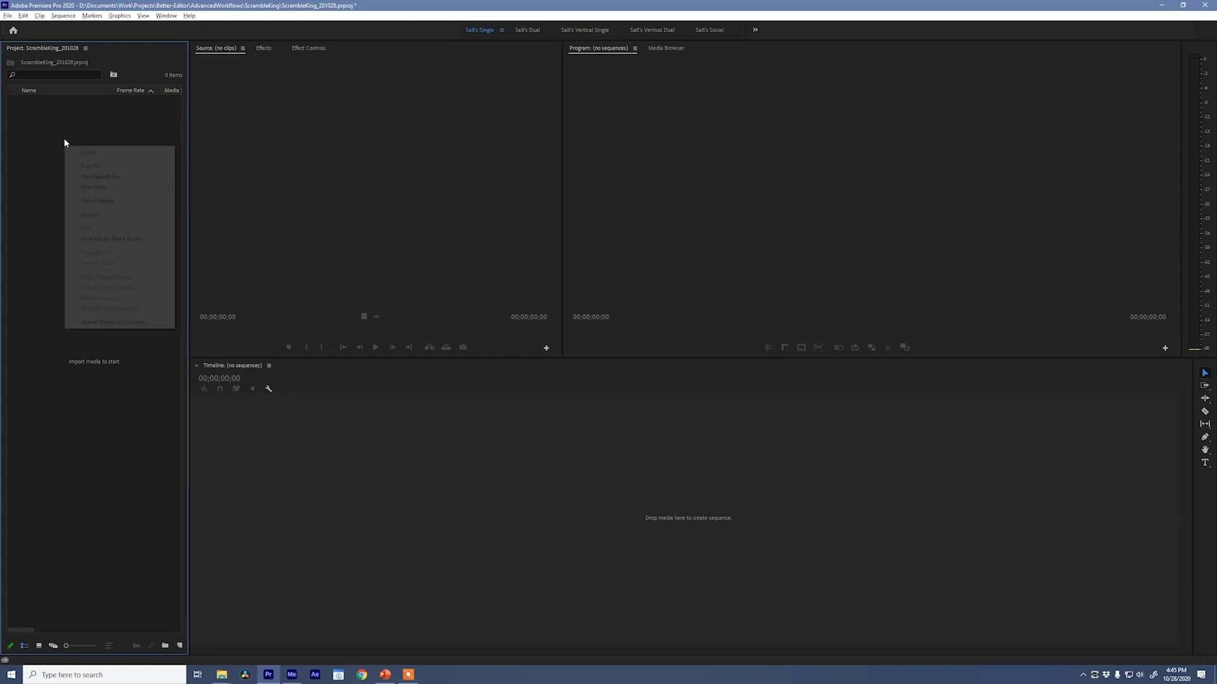
pyautogui.click(117, 166)
pyautogui.click(89, 118)
pyautogui.click(89, 103)
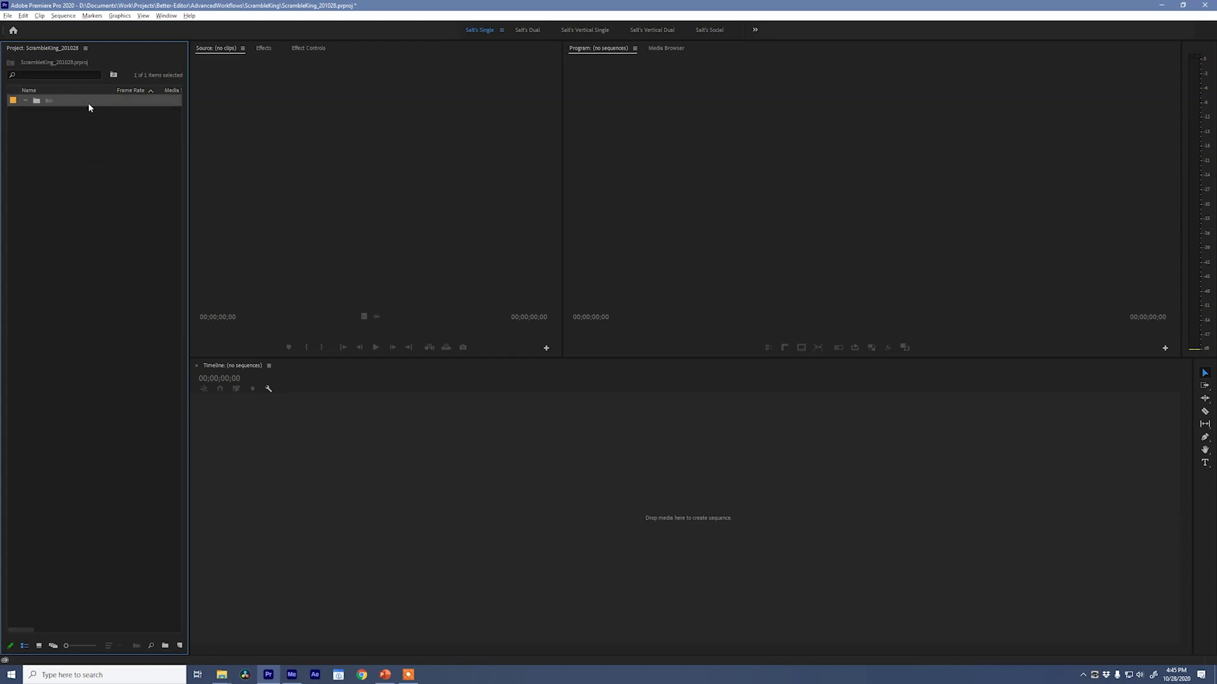
pyautogui.press('Delete')
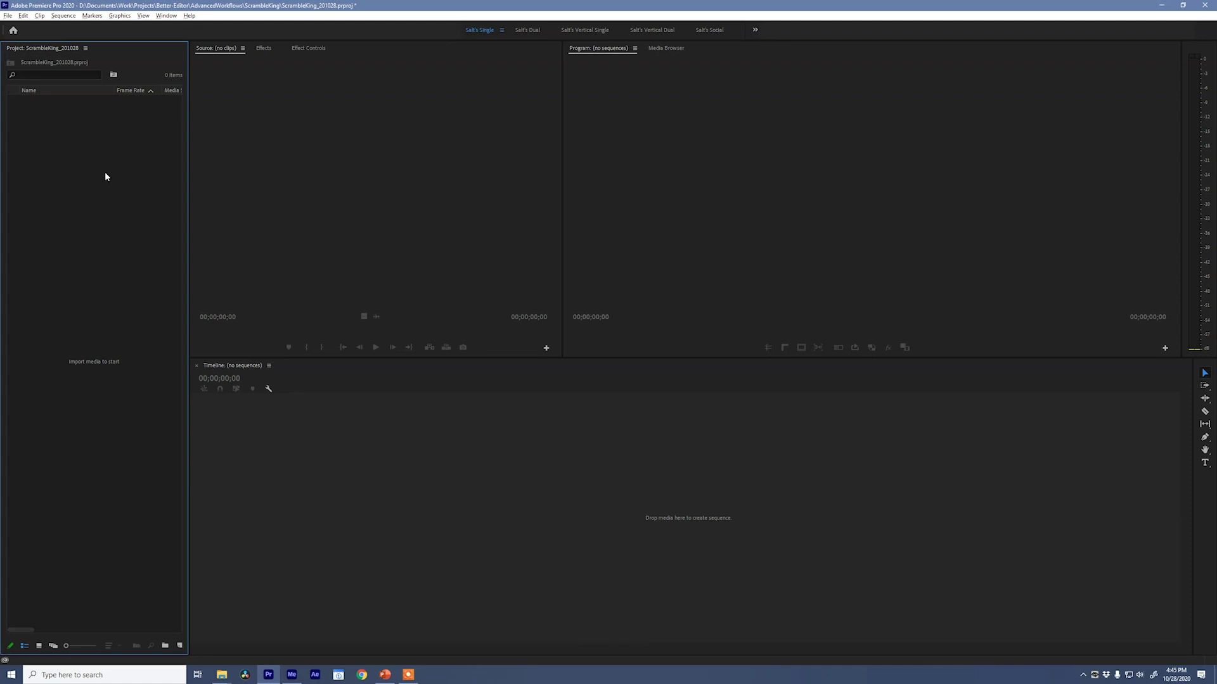
# Create two top-level bins in the project named +Sequences and AUDIO
pyautogui.hotkey('ctrl', 'b')
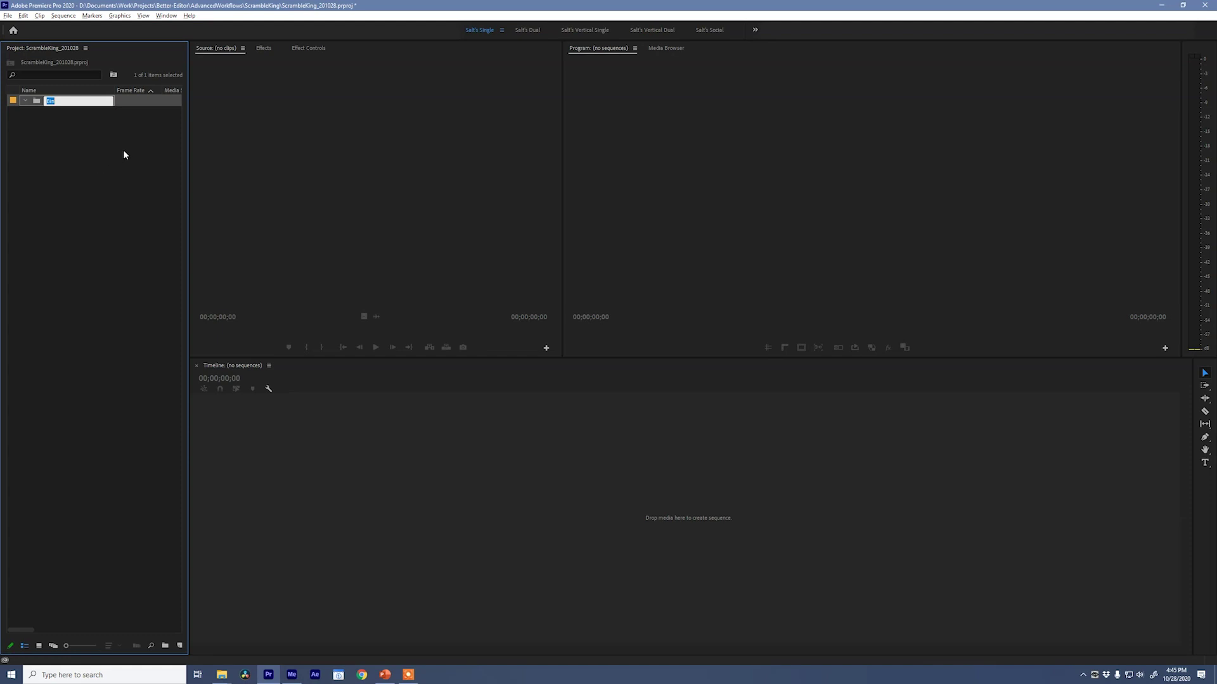
pyautogui.write('+Sequences')
pyautogui.press('Return')
pyautogui.hotkey('ctrl', 'b')
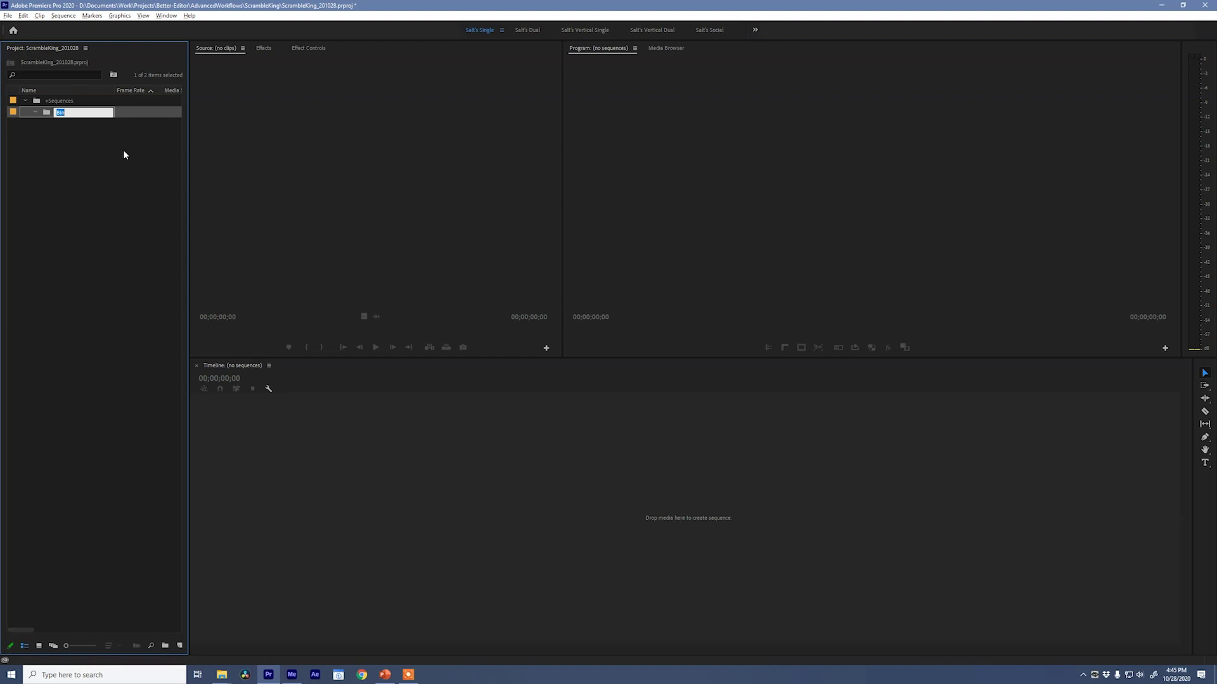
pyautogui.write('ADUIO')
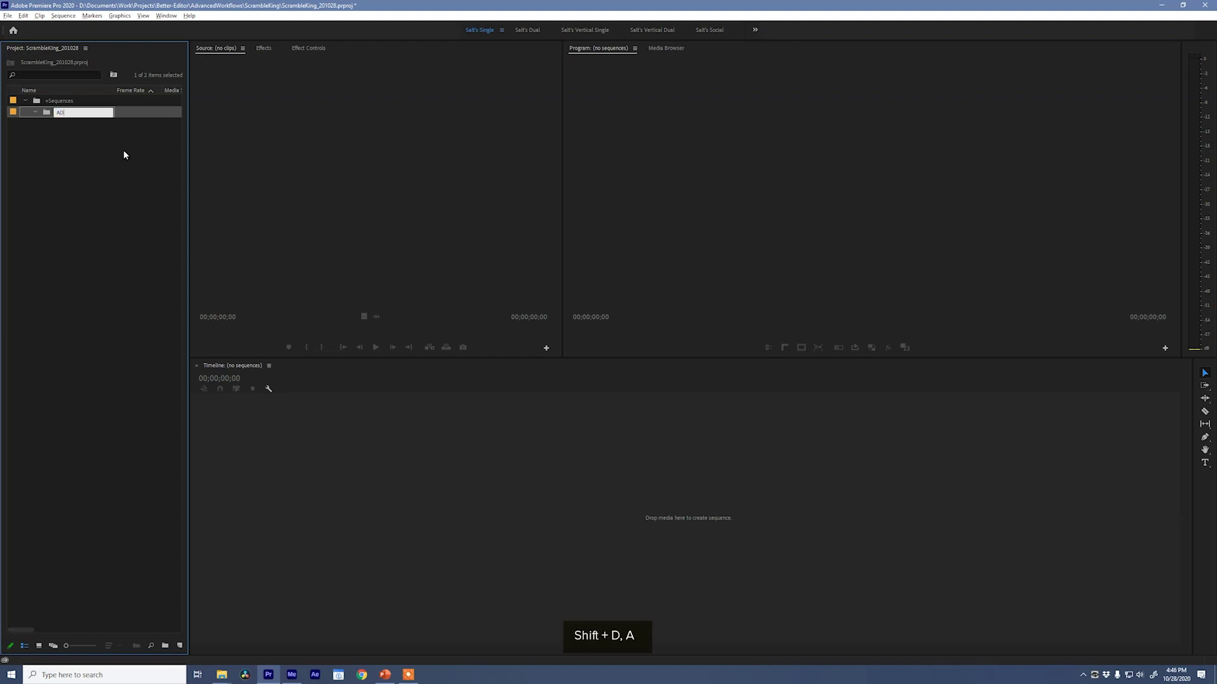
pyautogui.hotkey('ctrl', 'a')
pyautogui.write('AUDIO')
pyautogui.press('Return')
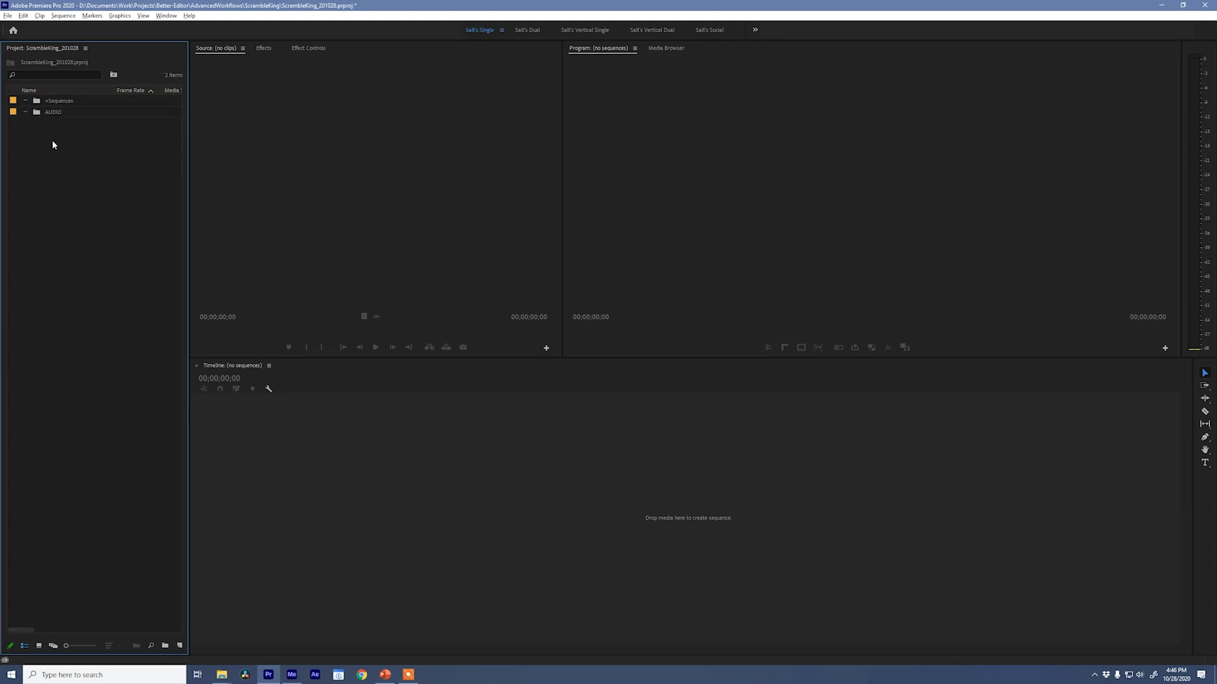
# Add two more top-level bins named FOOTAGE and GFX, keeping GFX outside the FOOTAGE bin
pyautogui.hotkey('ctrl', 'b')
pyautogui.write('FOOTAGE')
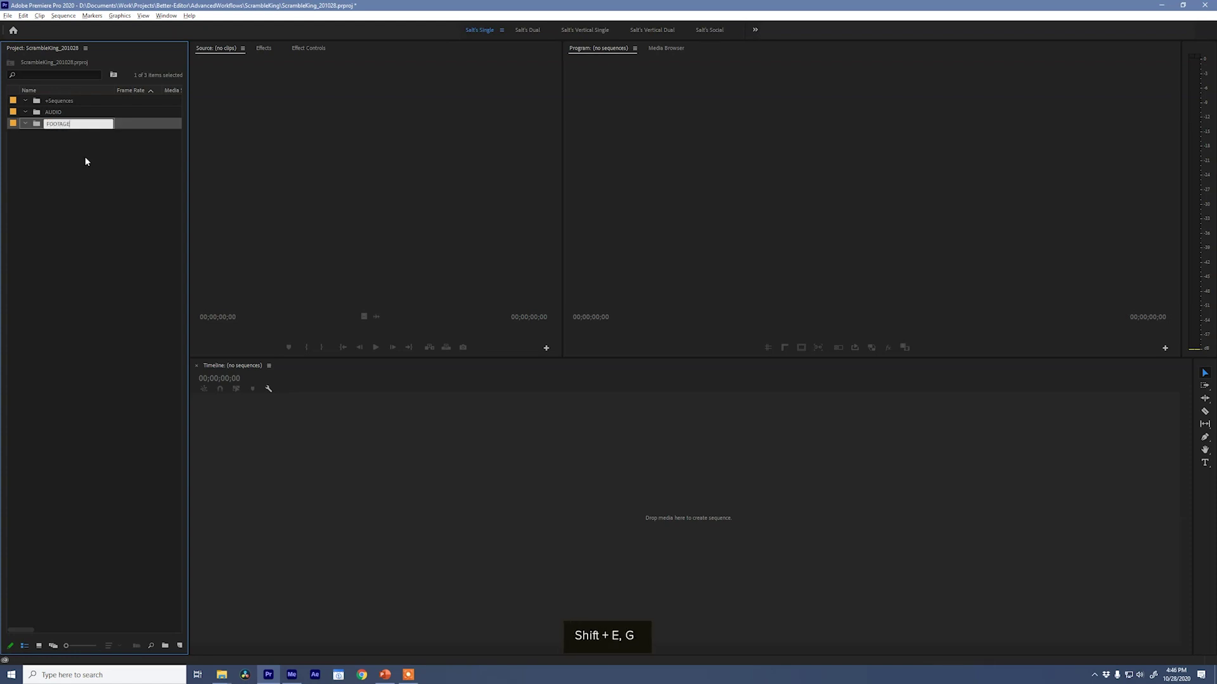
pyautogui.press('Return')
pyautogui.hotkey('ctrl', 'b')
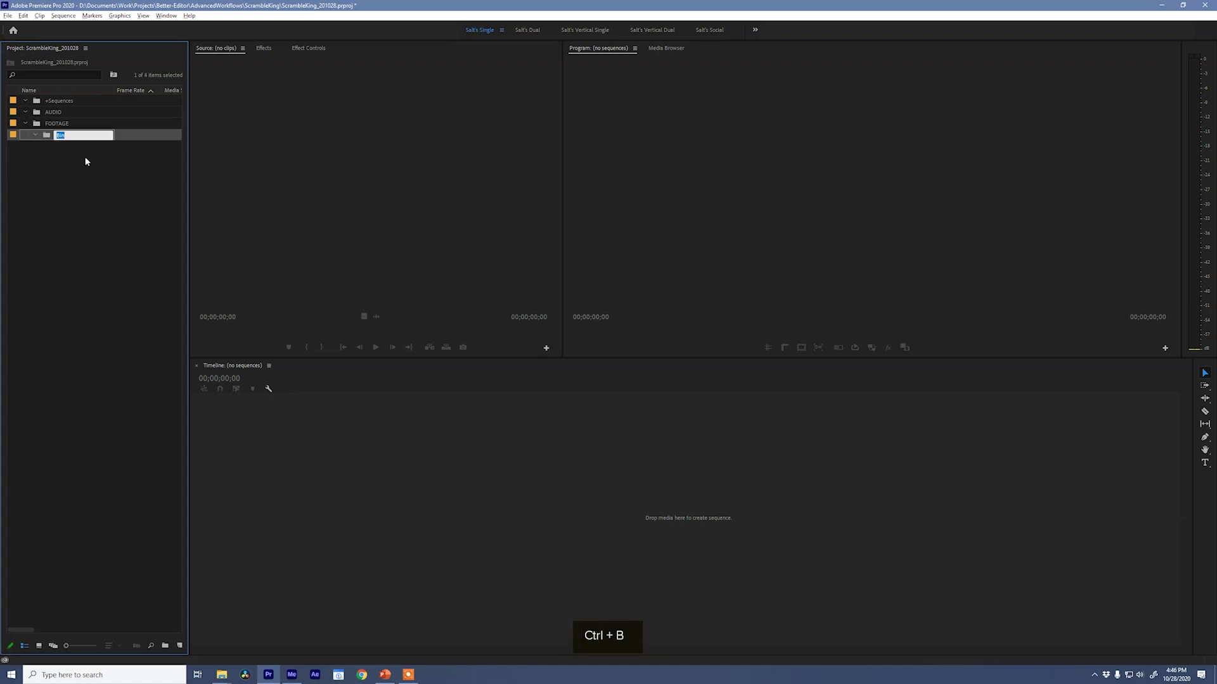
pyautogui.write('SFX')
pyautogui.press('Return')
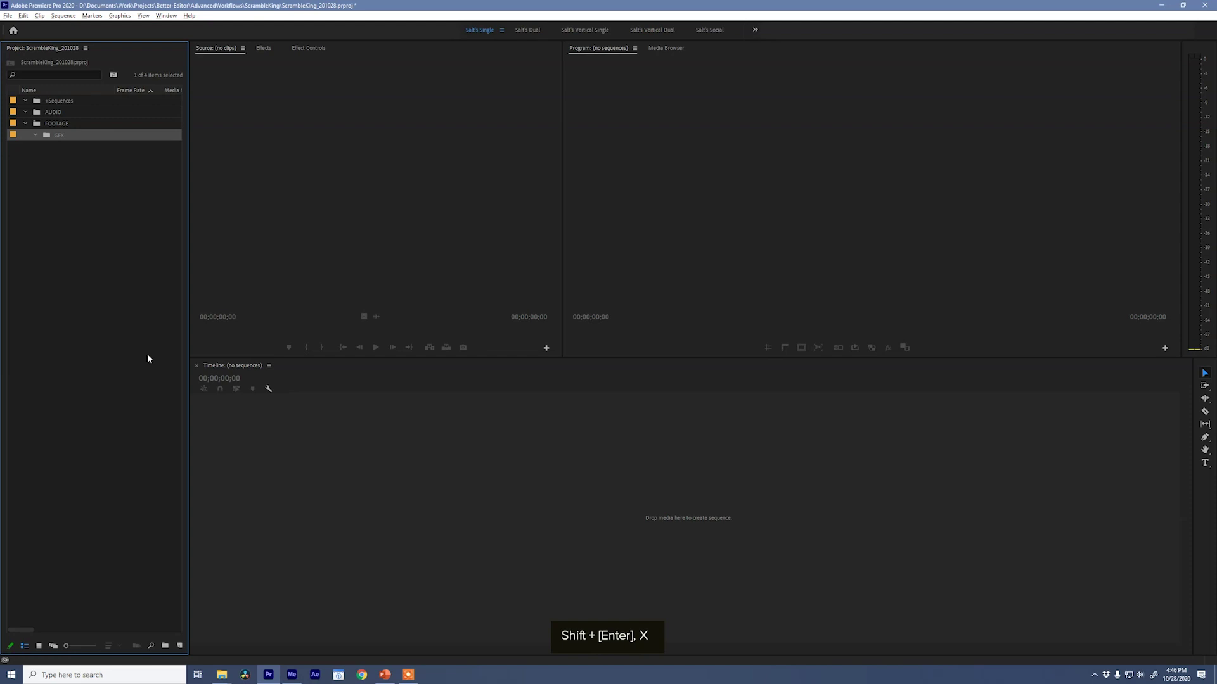
pyautogui.moveTo(38, 138); pyautogui.dragTo(54, 164)
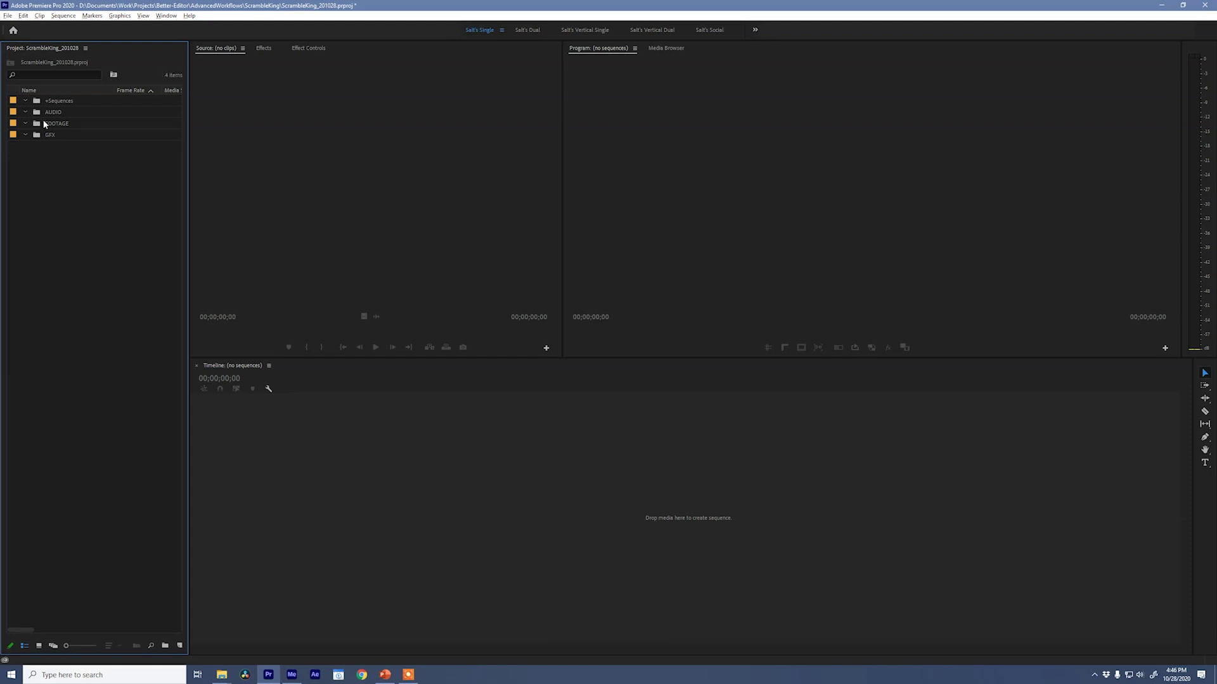
# Create bins named Music and VO inside the AUDIO bin, both at the same level
pyautogui.click(41, 114)
pyautogui.hotkey('ctrl', 'b')
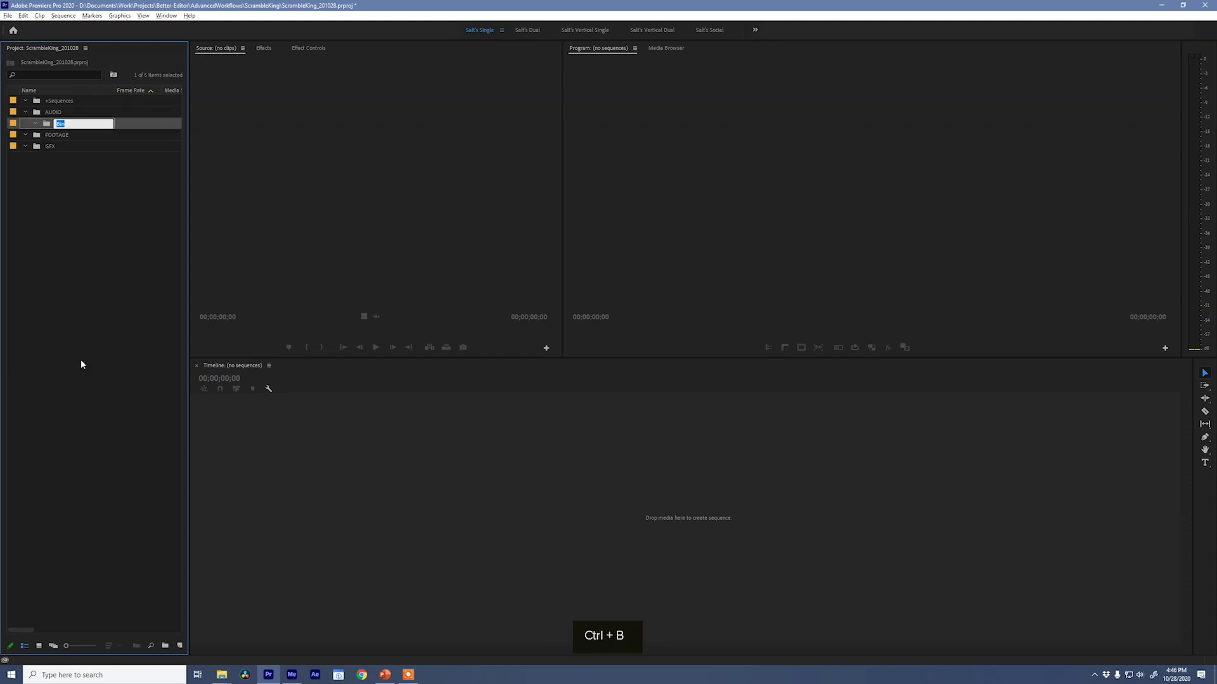
pyautogui.write('Music')
pyautogui.press('Return')
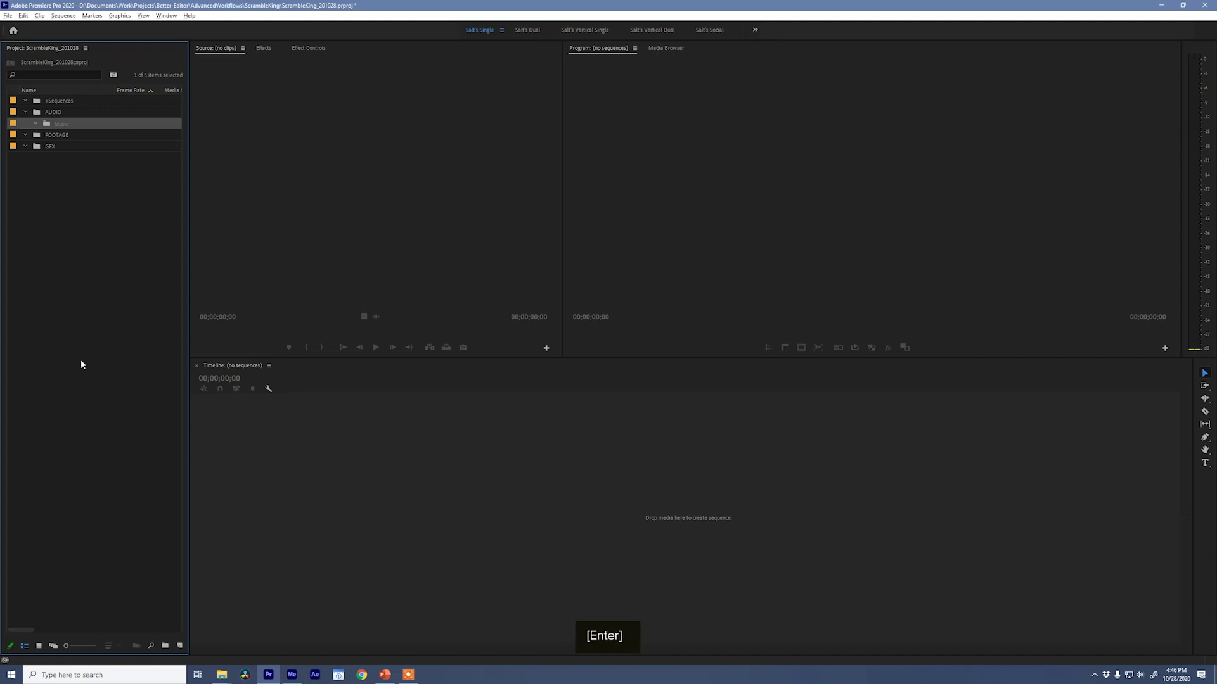
pyautogui.hotkey('ctrl', 'b')
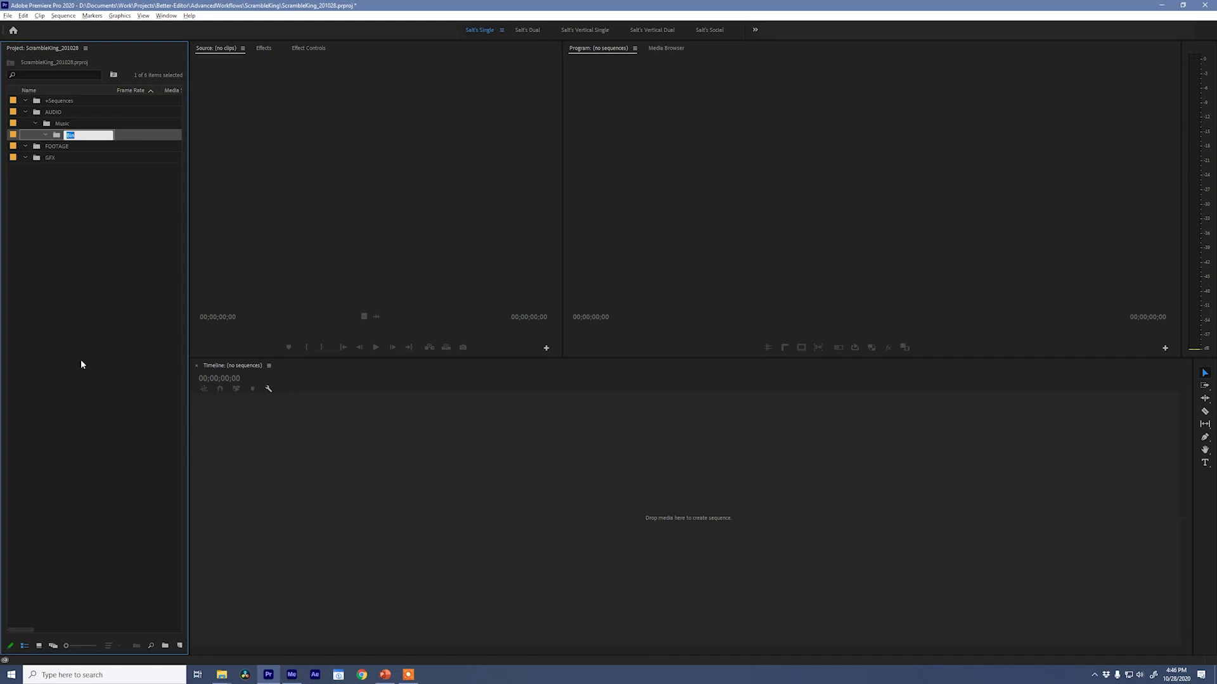
pyautogui.write('VO')
pyautogui.press('Return')
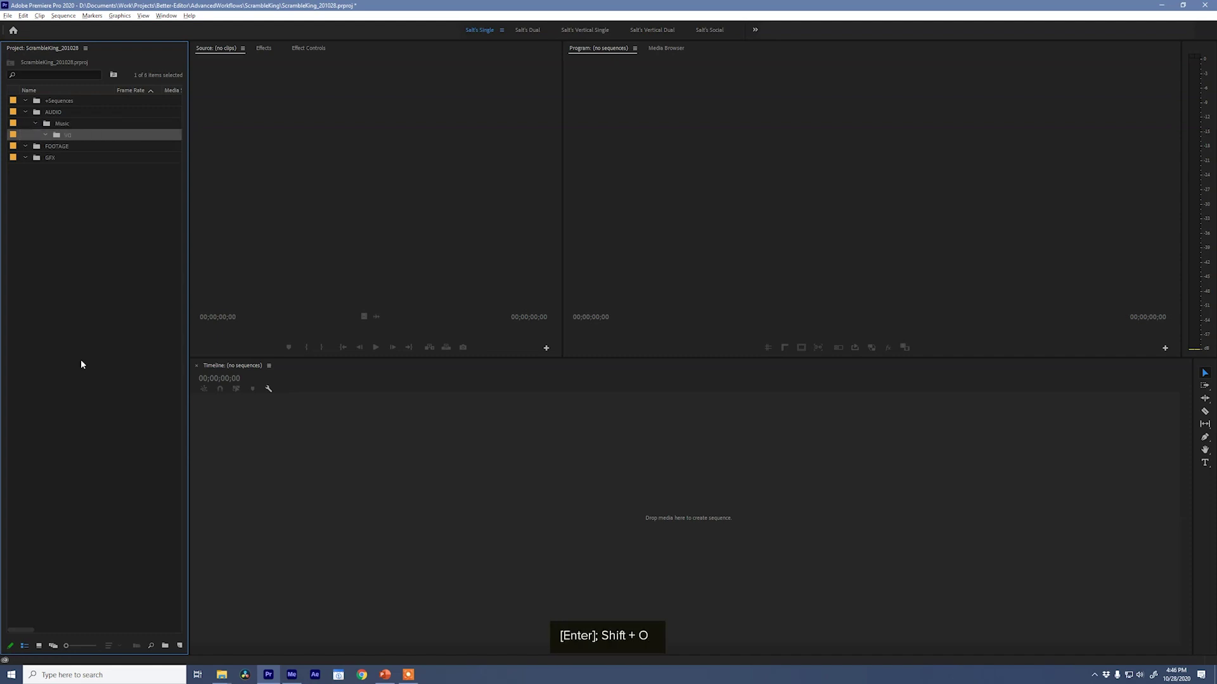
pyautogui.moveTo(61, 124); pyautogui.dragTo(54, 112)
# Add bins named SFX and Source directly inside the AUDIO bin
pyautogui.hotkey('ctrl', 'b')
pyautogui.write('SFX')
pyautogui.press('Return')
pyautogui.click(108, 113)
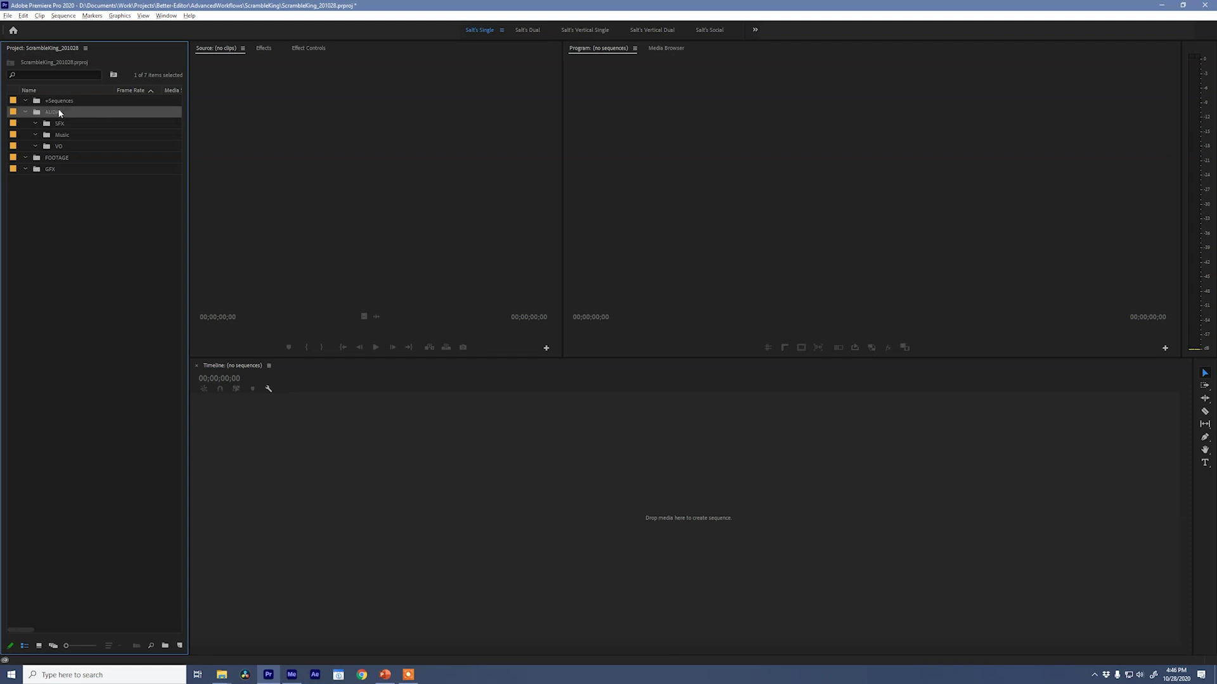
pyautogui.hotkey('ctrl', 'b')
pyautogui.write('Source')
pyautogui.press('Return')
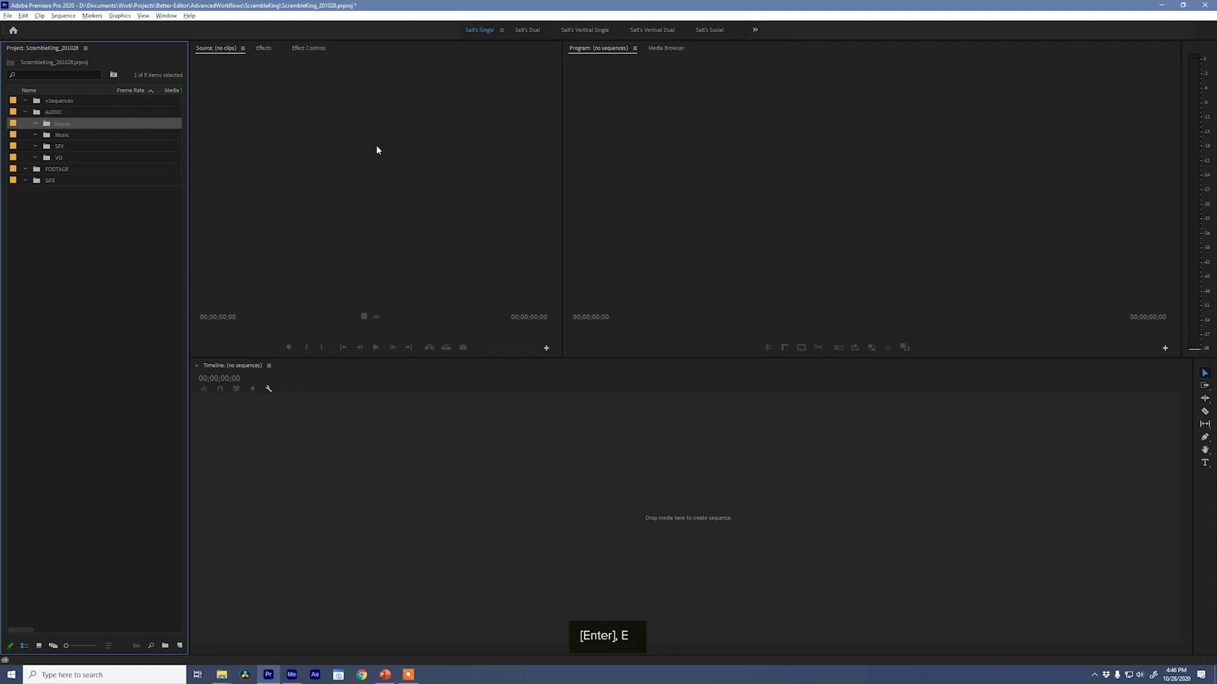
# Collapse the AUDIO bin and create a bin named xWorking inside the +Sequences bin
pyautogui.click(25, 112)
pyautogui.click(36, 103)
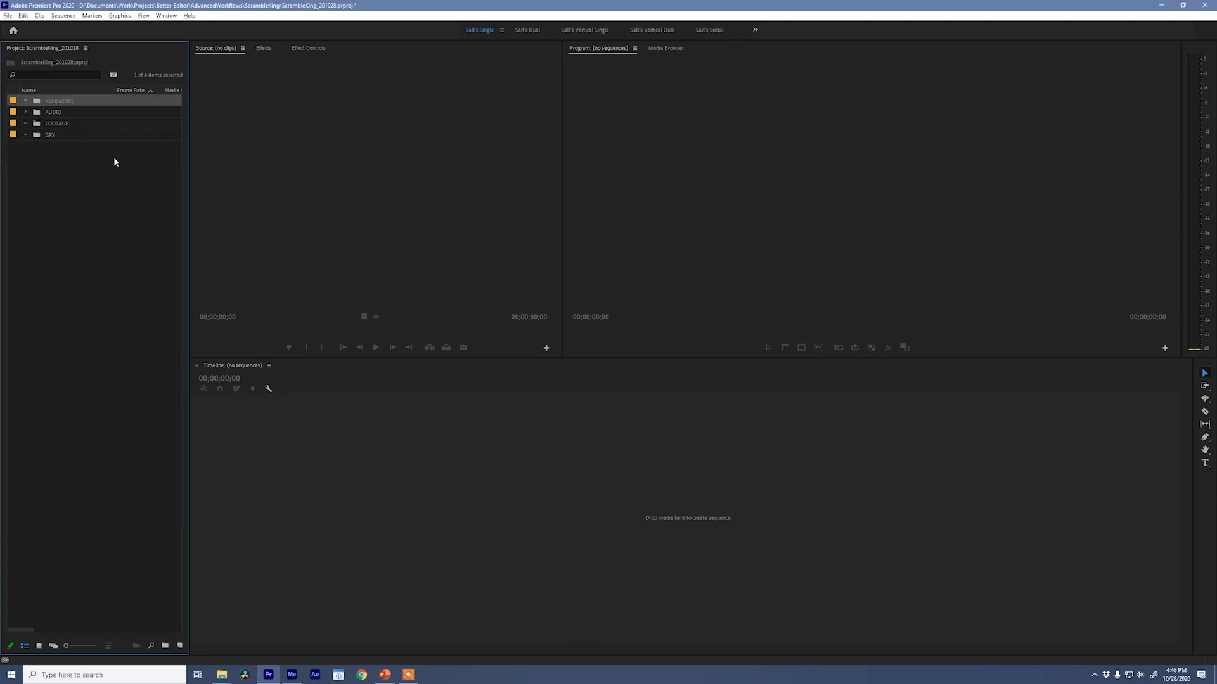
pyautogui.hotkey('ctrl', 'b')
pyautogui.write('xWorking')
pyautogui.press('Return')
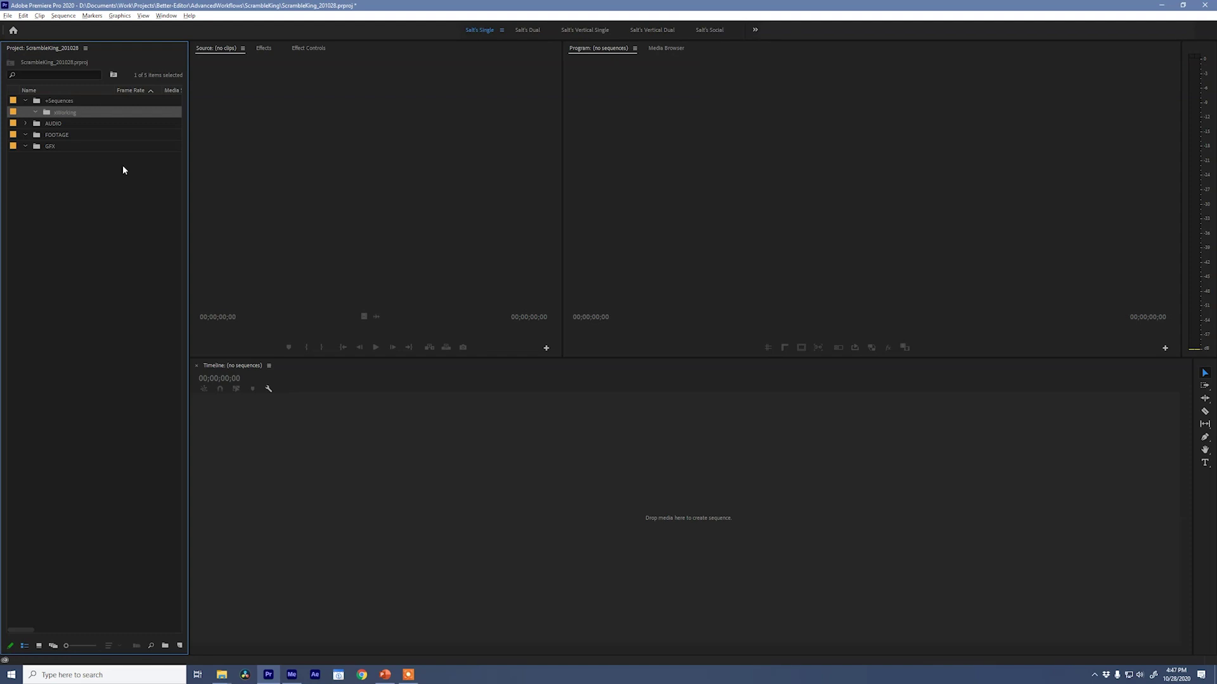
# Create a bin named xOLD inside the +Sequences bin, at the same level as xWorking
pyautogui.click(40, 102)
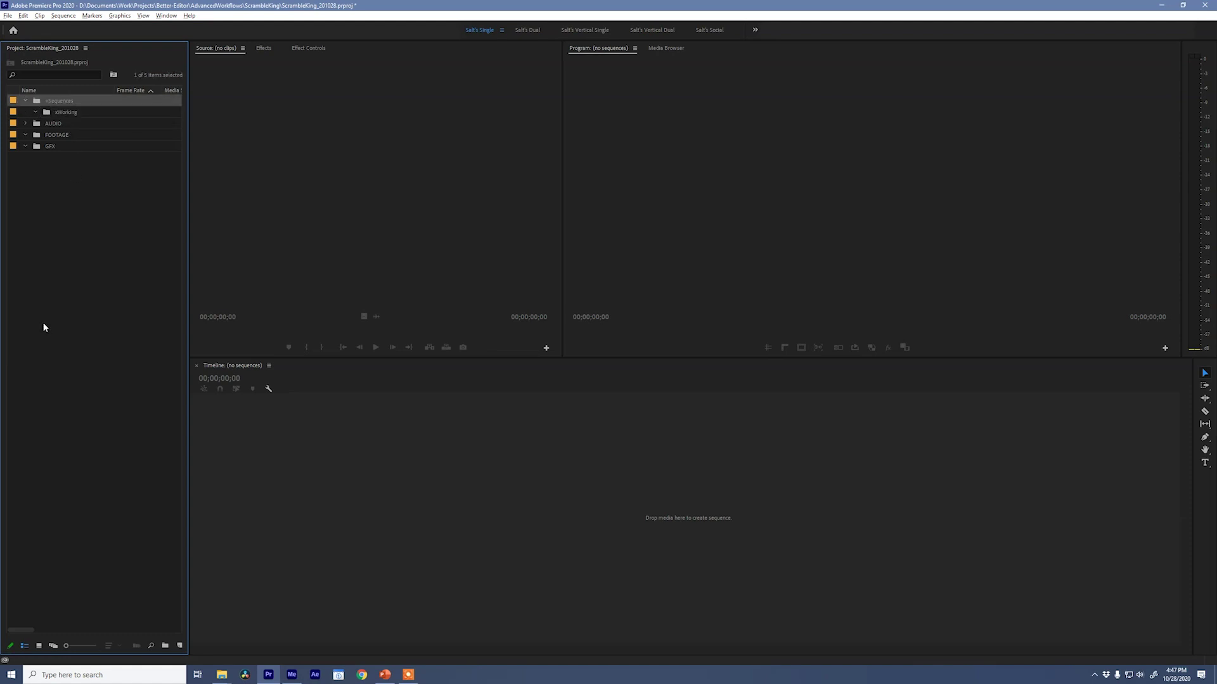
pyautogui.hotkey('ctrl', 'b')
pyautogui.write('OLD')
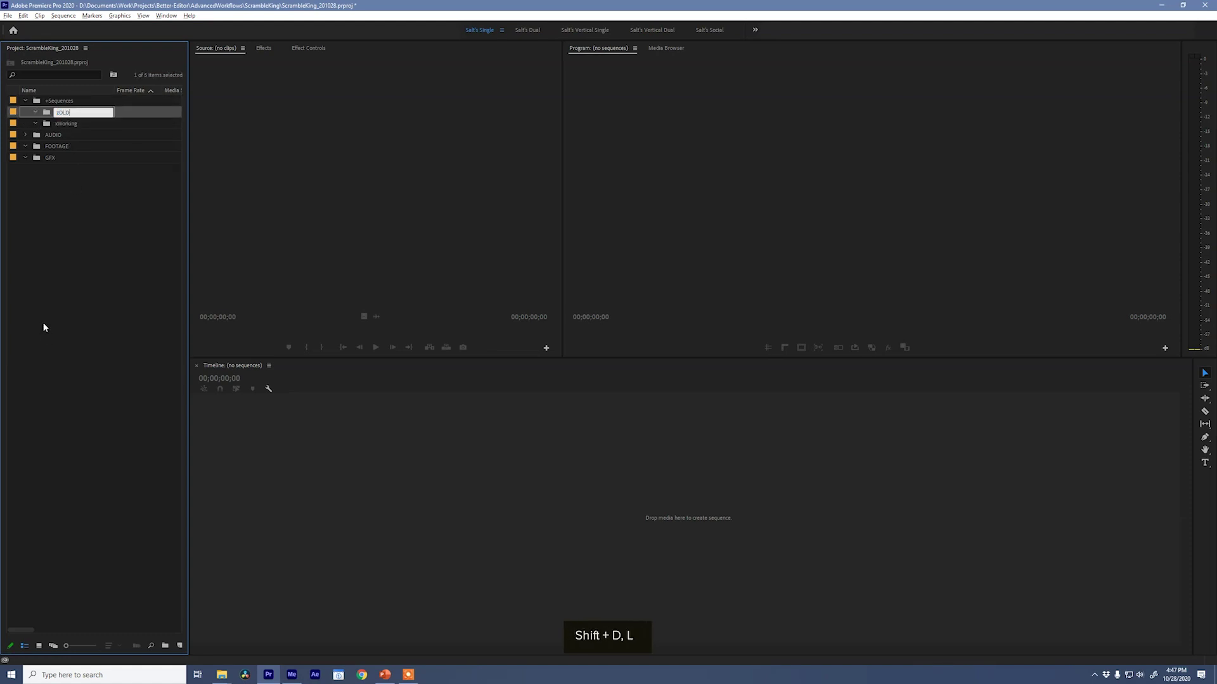
pyautogui.press('Return')
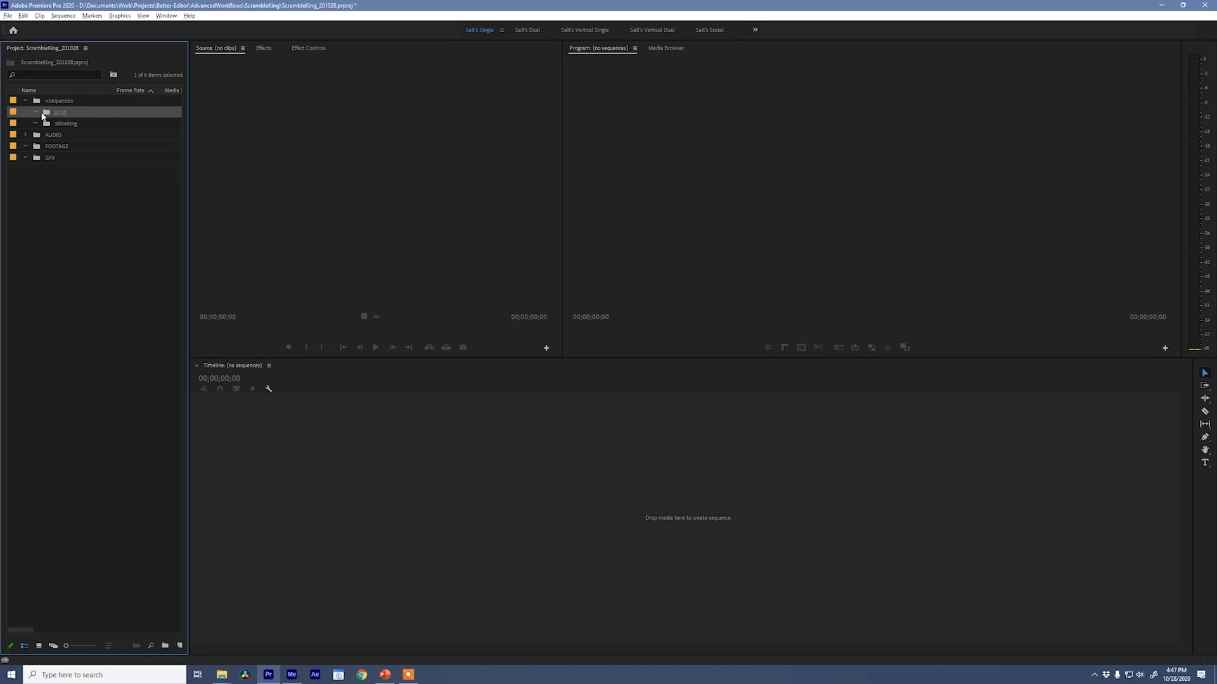
pyautogui.click(76, 124)
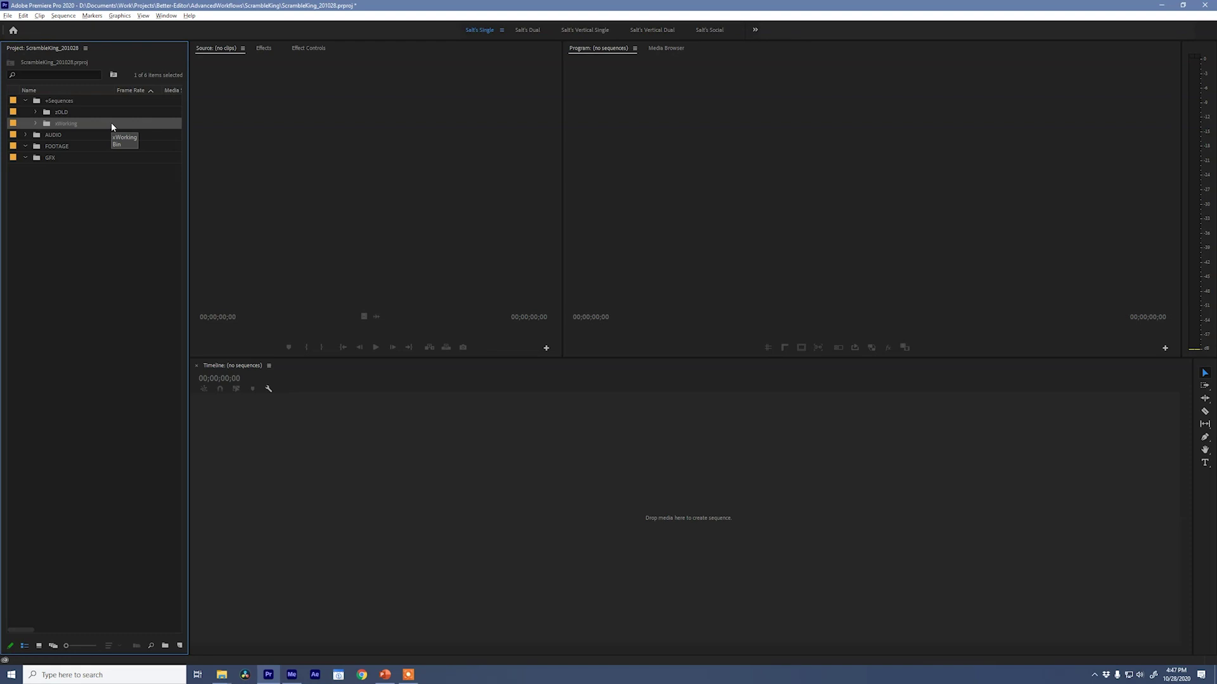
pyautogui.click(58, 102)
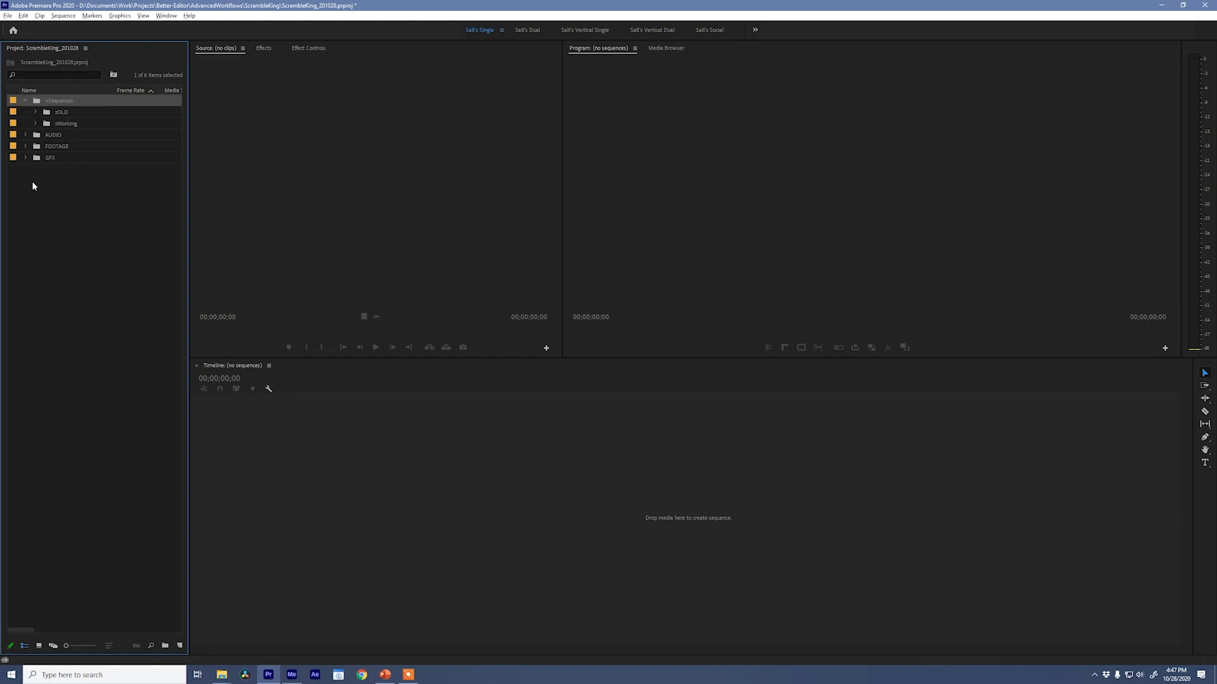
# Create a 1920 × 1080 adjustment layer at 23.976 fps with square pixels and move it into the GFX bin
pyautogui.click(38, 157)
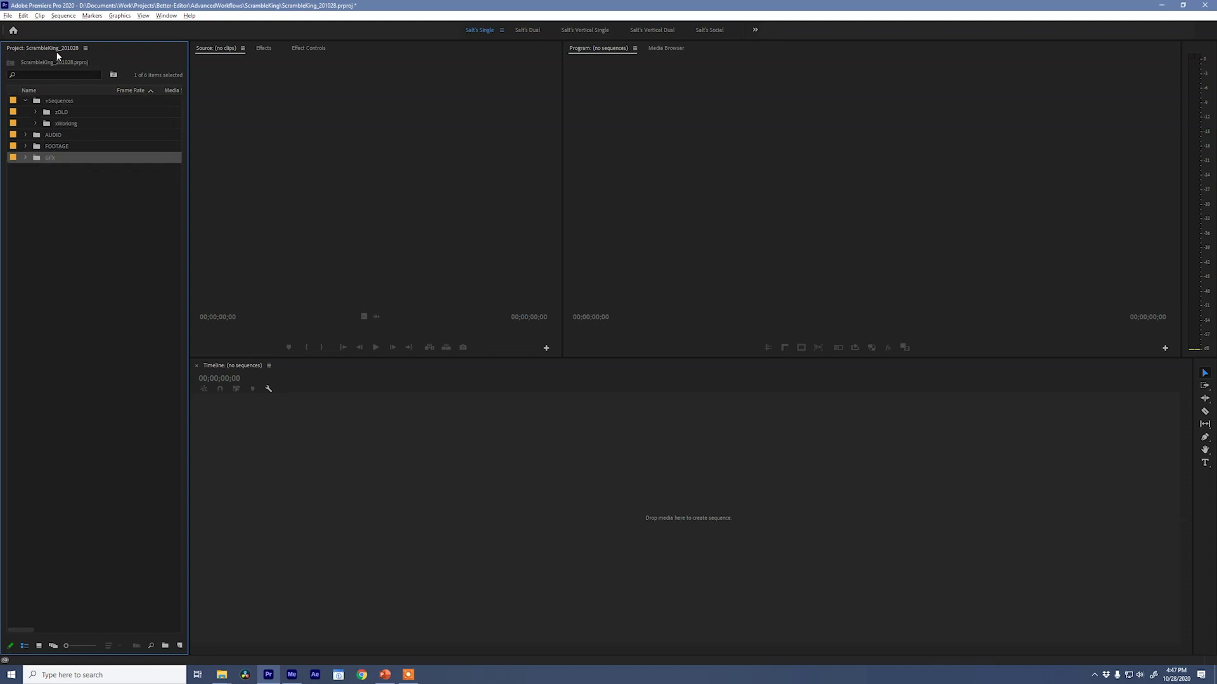
pyautogui.click(8, 16)
pyautogui.moveTo(10, 28)
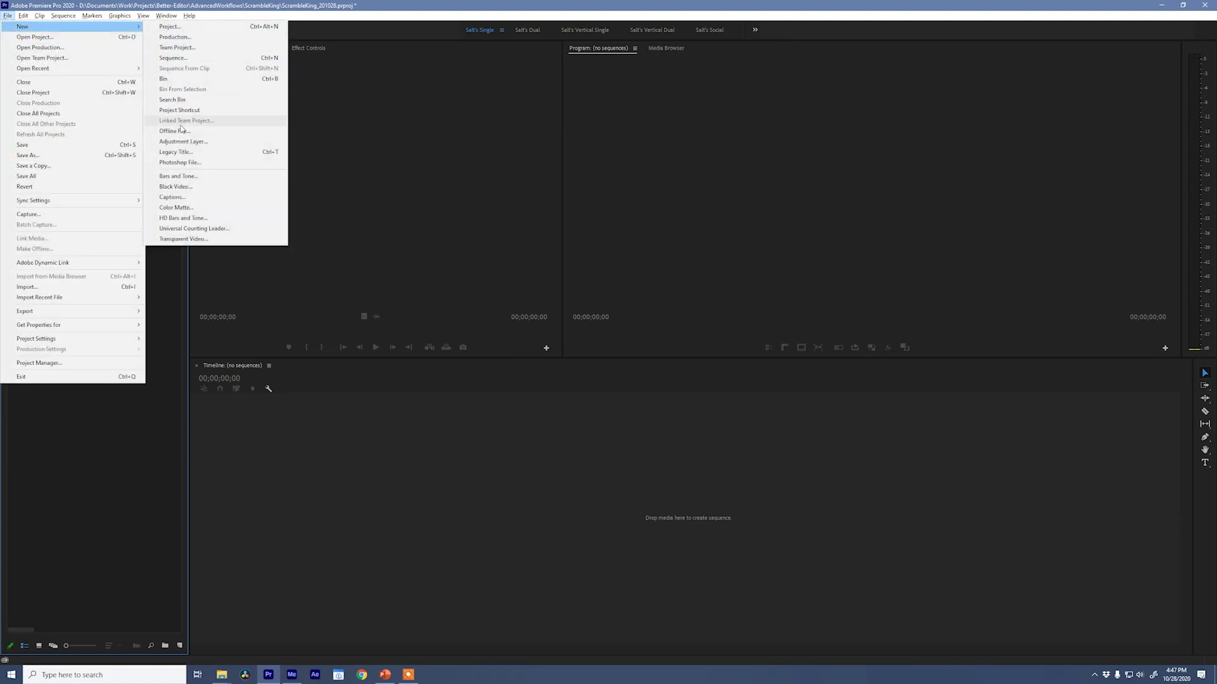
pyautogui.click(184, 142)
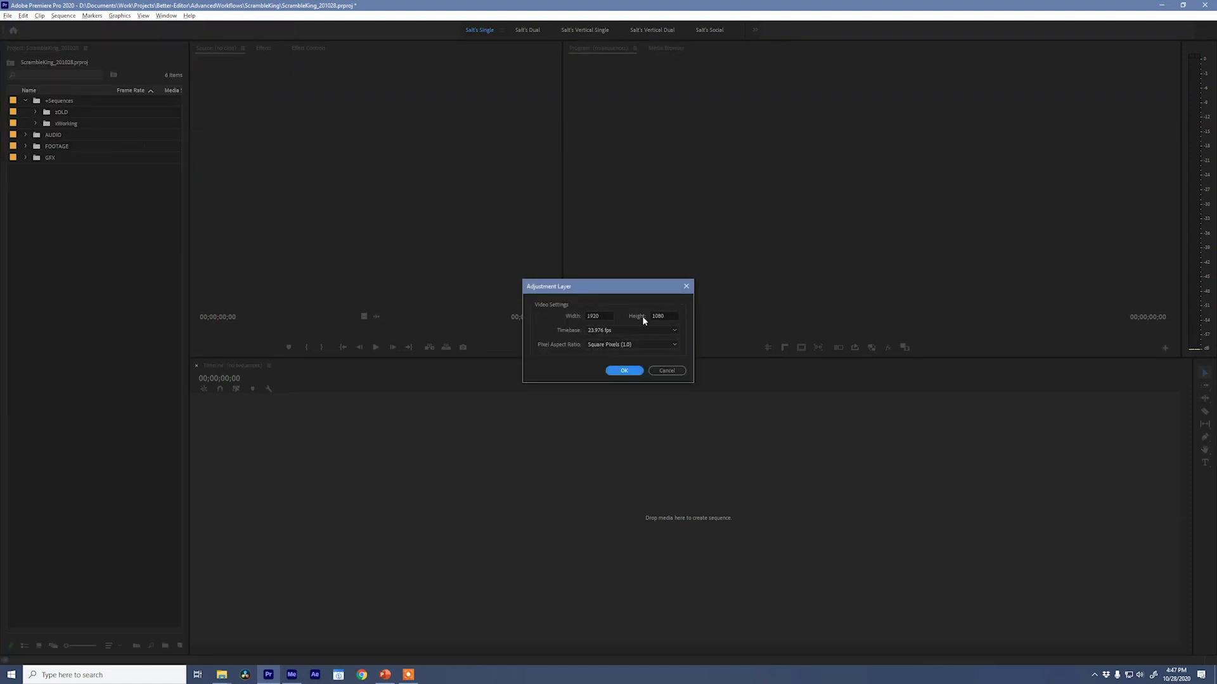
pyautogui.click(623, 370)
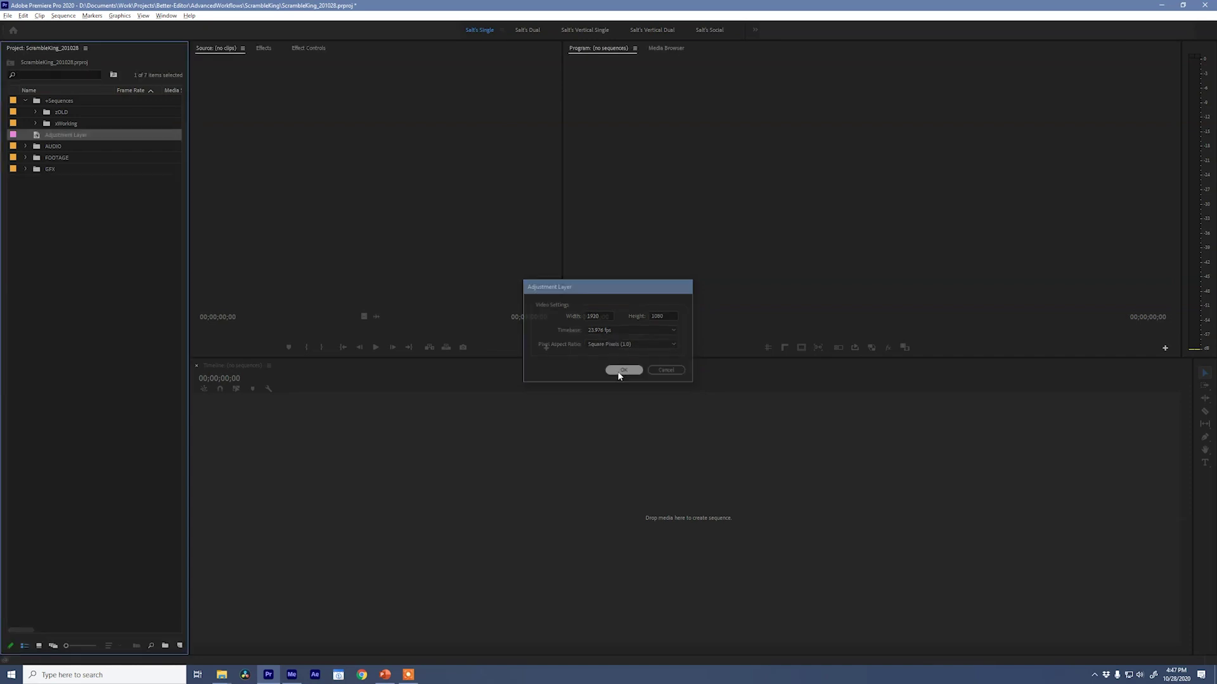
pyautogui.moveTo(122, 140); pyautogui.dragTo(37, 166)
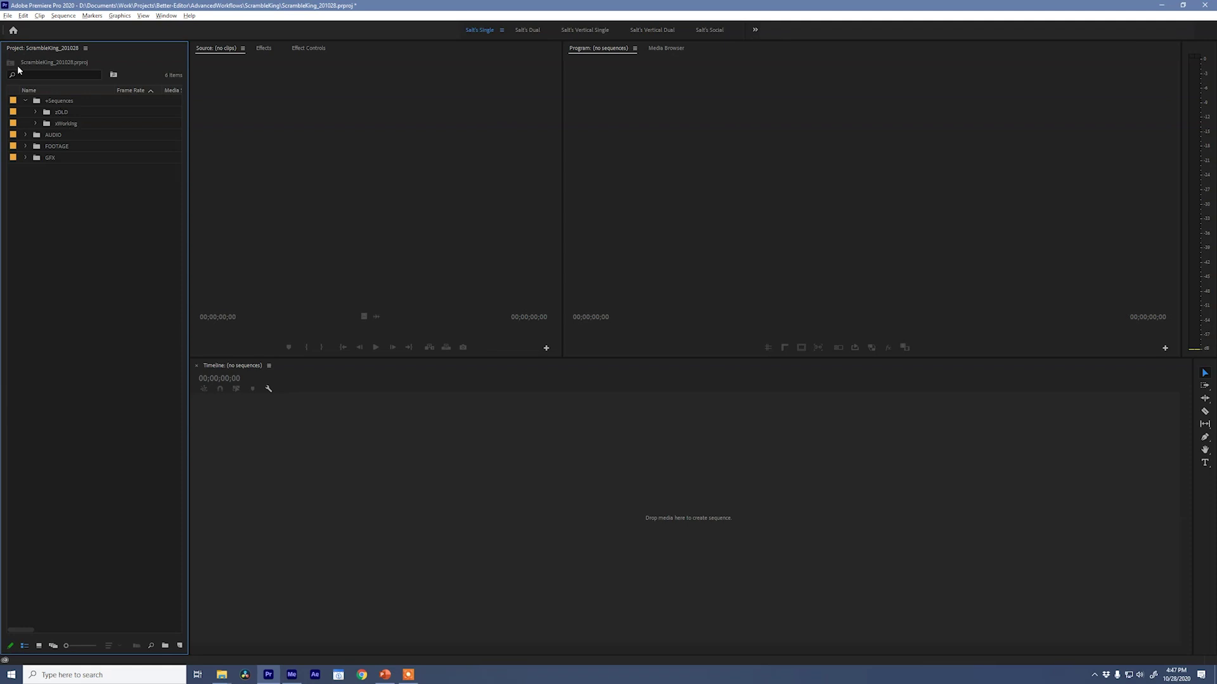
# Start a new sequence in the +Sequences bin and look through the available sequence presets down to the Custom ones
pyautogui.click(36, 101)
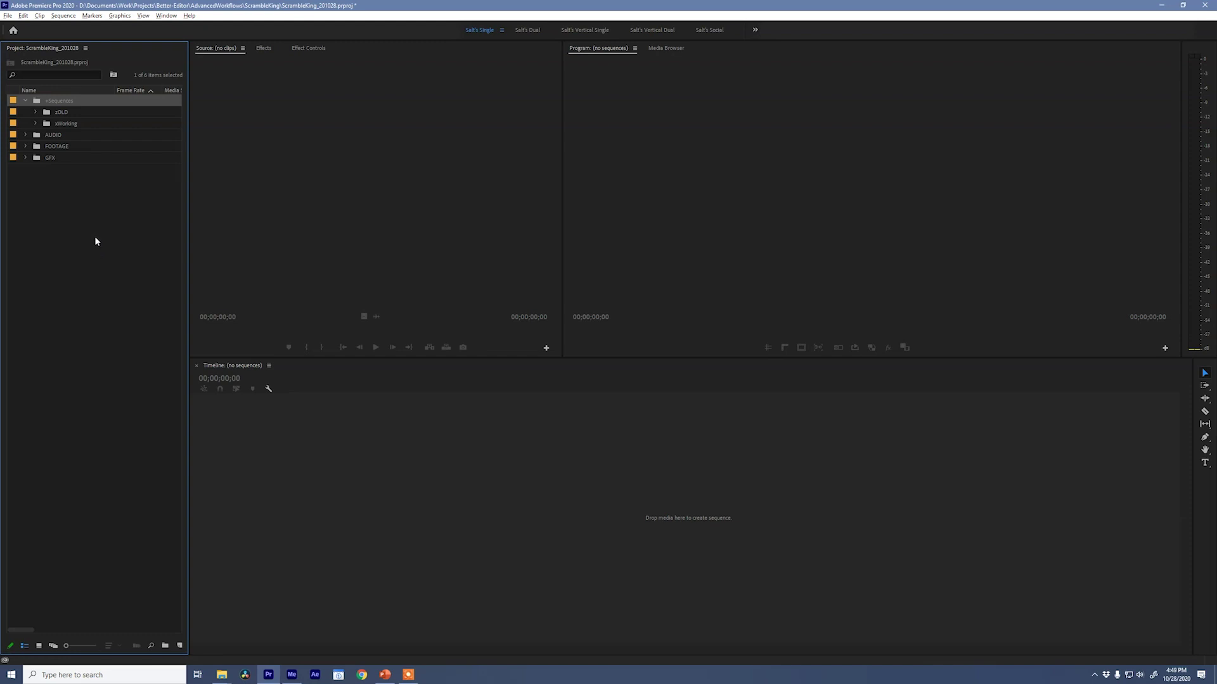
pyautogui.hotkey('ctrl', 'n')
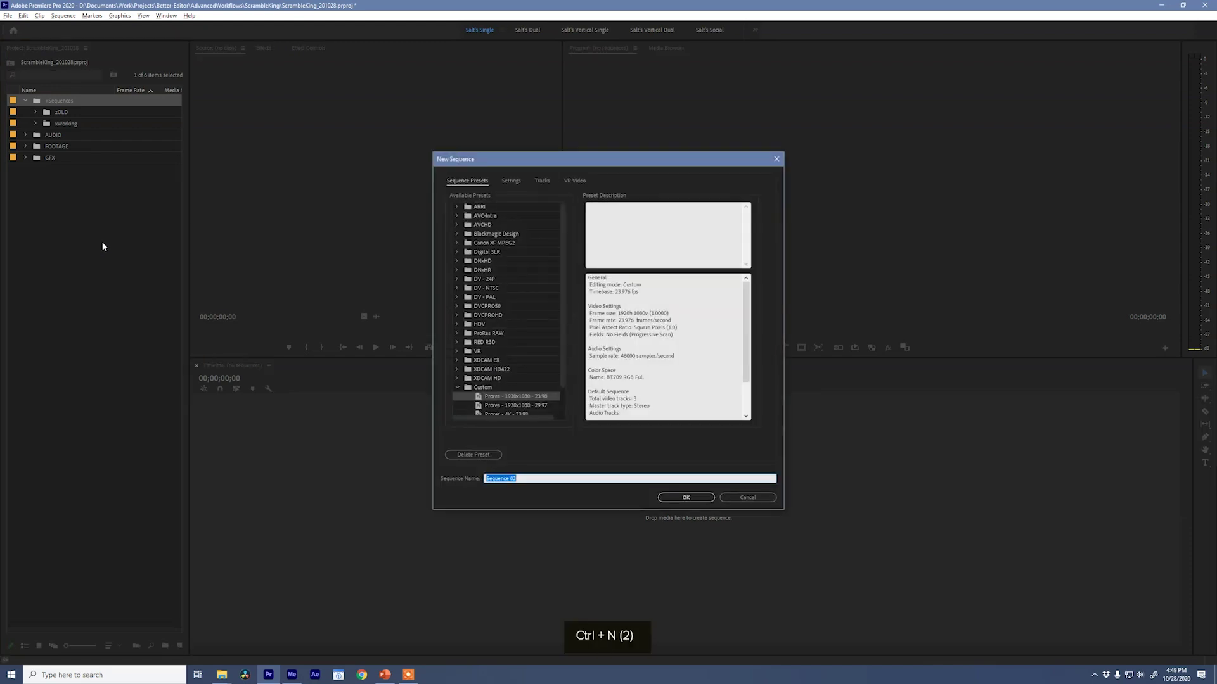
pyautogui.click(738, 501)
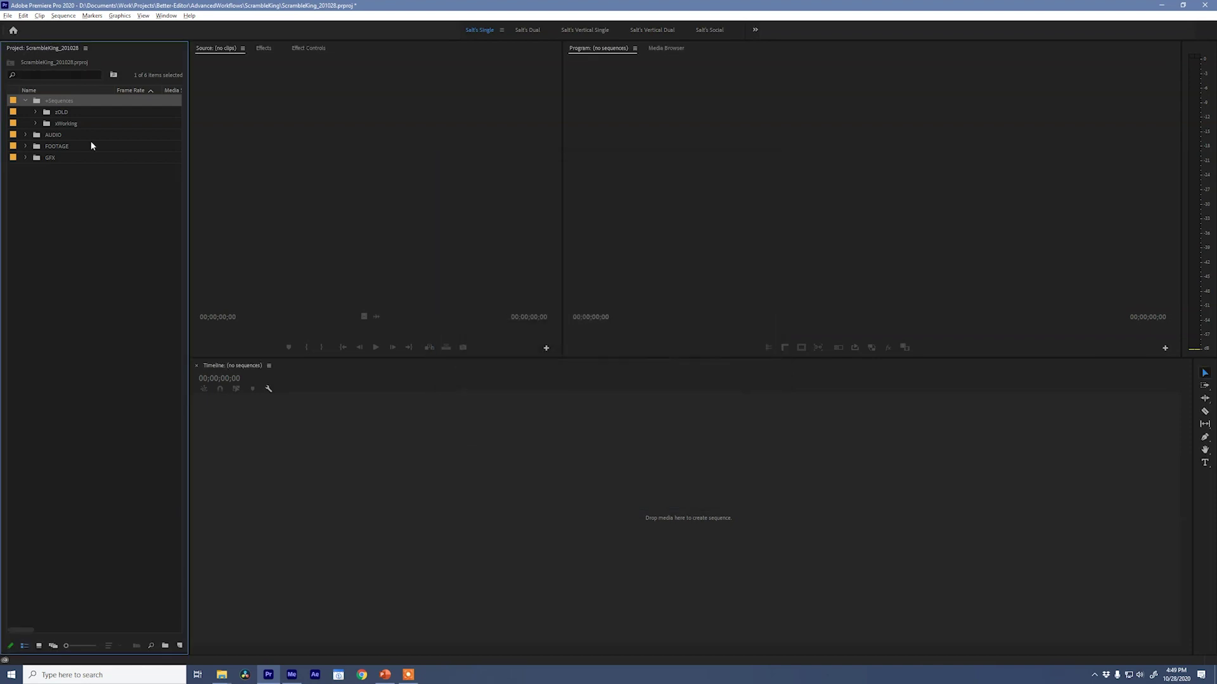
pyautogui.click(7, 16)
pyautogui.moveTo(41, 29)
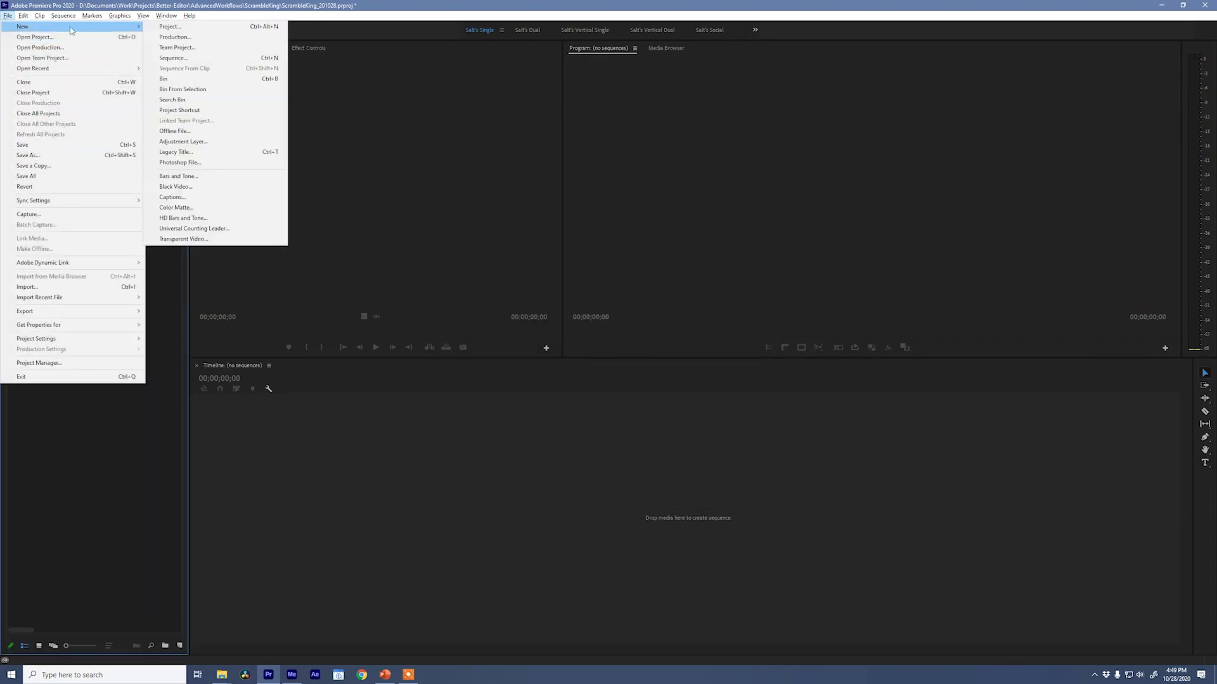
pyautogui.click(173, 58)
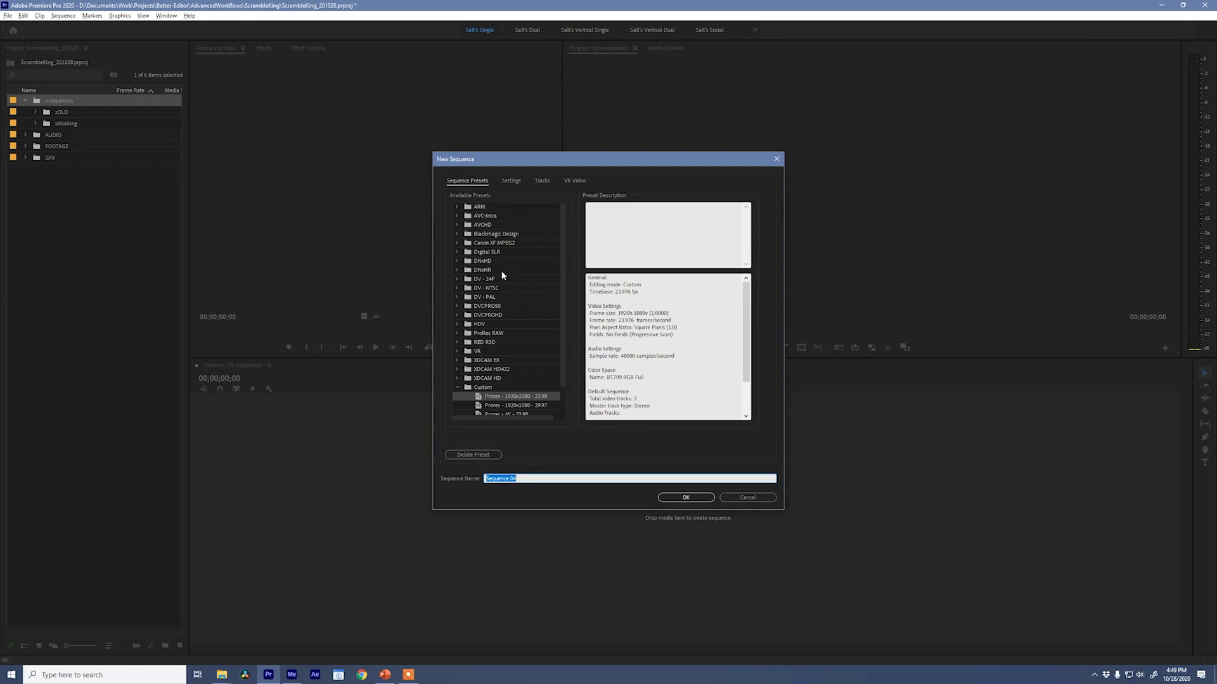
pyautogui.click(456, 279)
pyautogui.click(457, 279)
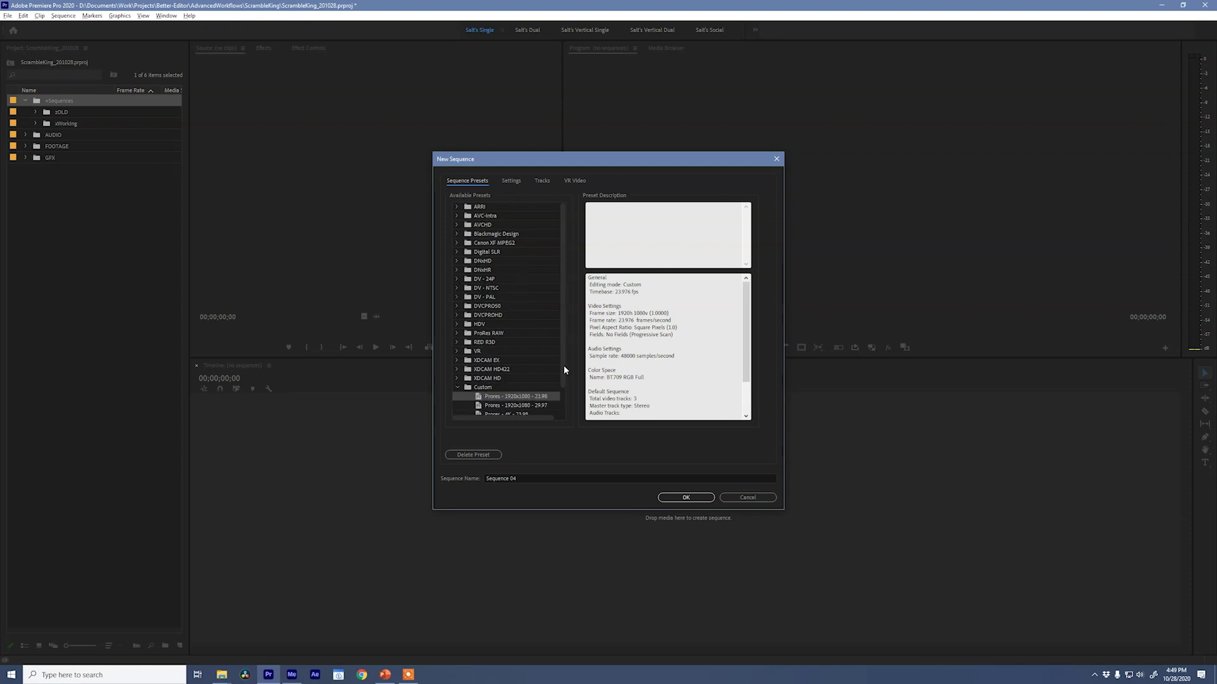
pyautogui.scroll(-2, 549, 399)
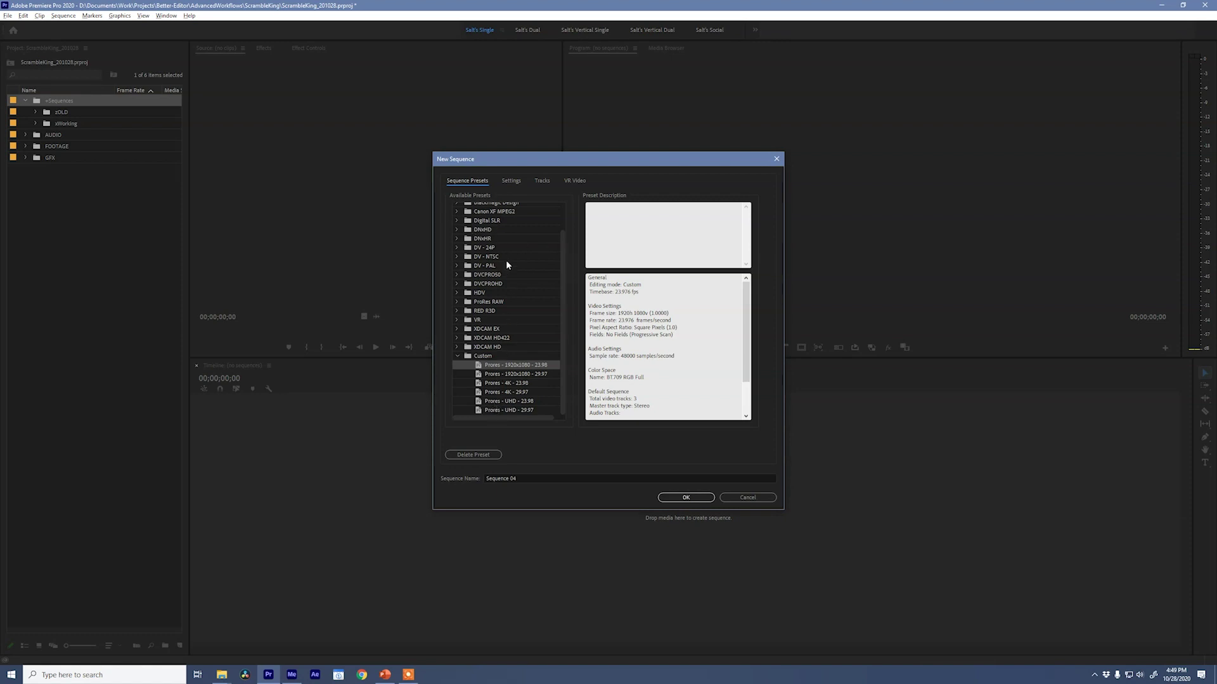
# Try the DNX 1080p editing mode in the new sequence's settings
pyautogui.click(510, 182)
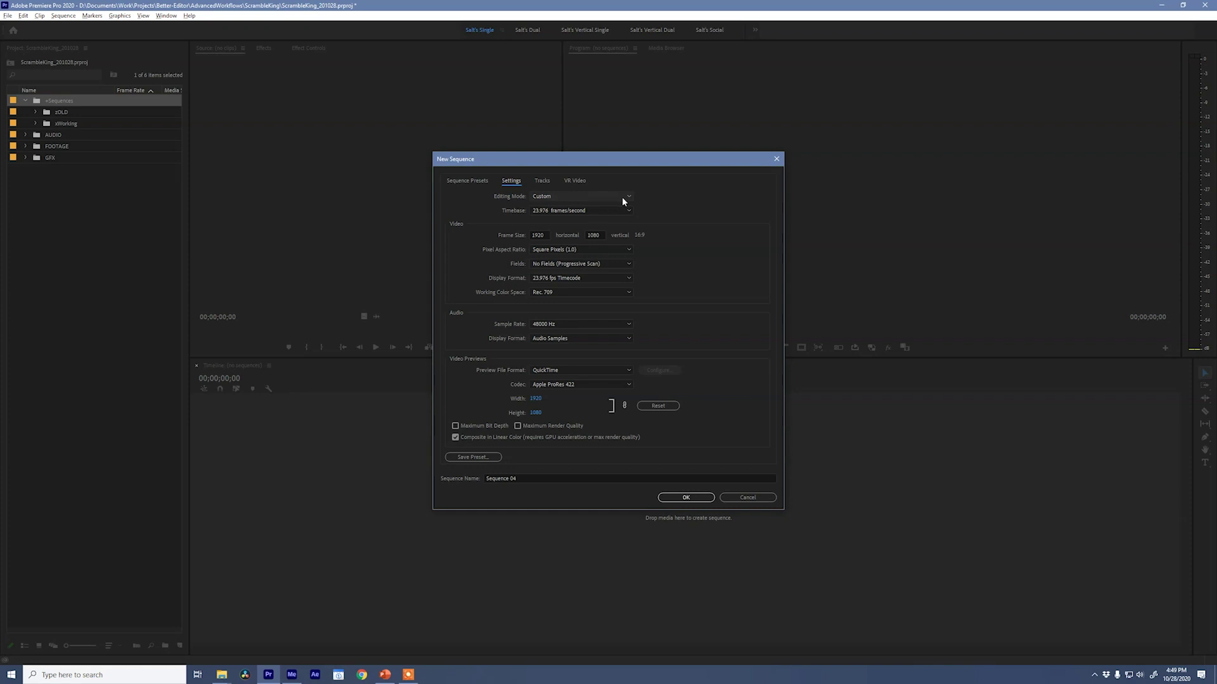
pyautogui.click(578, 196)
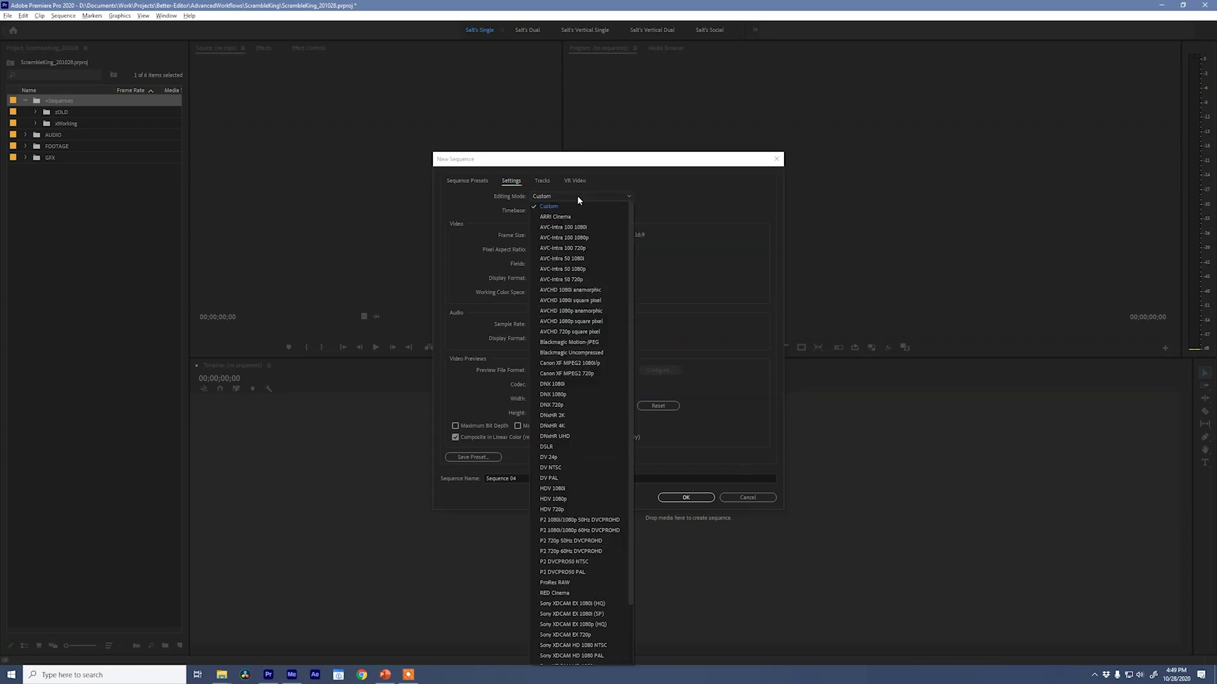
pyautogui.scroll(-2, 628, 272)
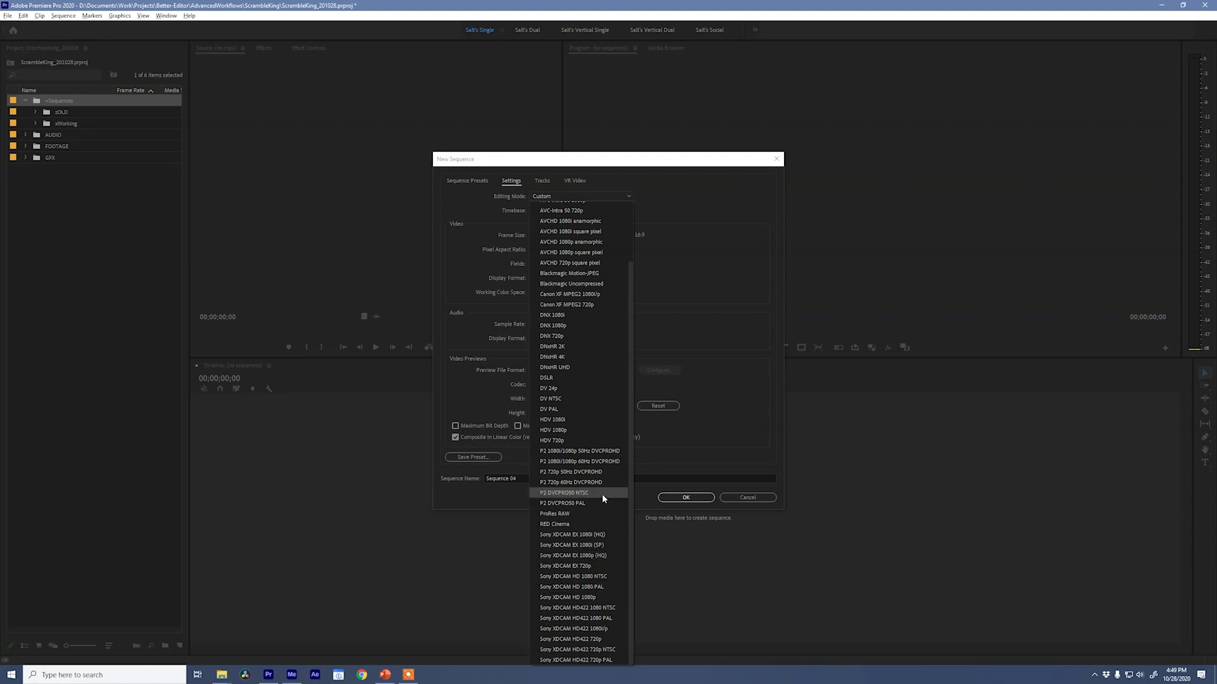
pyautogui.click(581, 326)
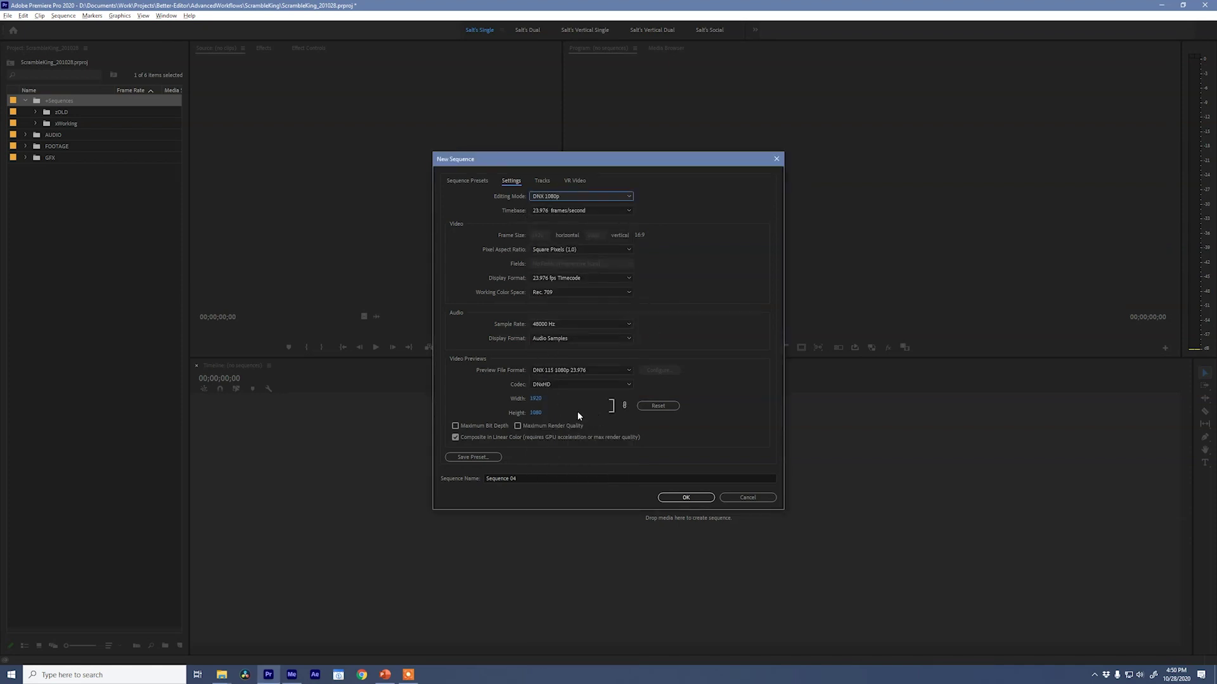
# Switch the new sequence's editing mode to ProRes RAW and look through its timebase options
pyautogui.click(573, 195)
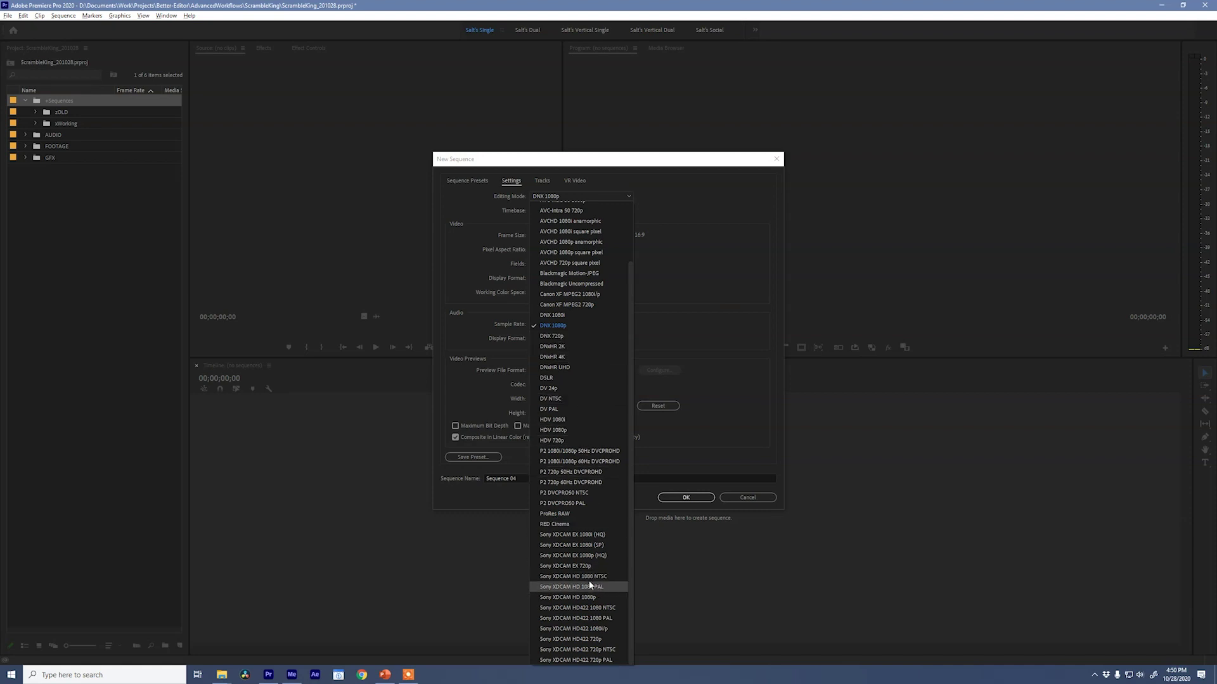
pyautogui.click(585, 516)
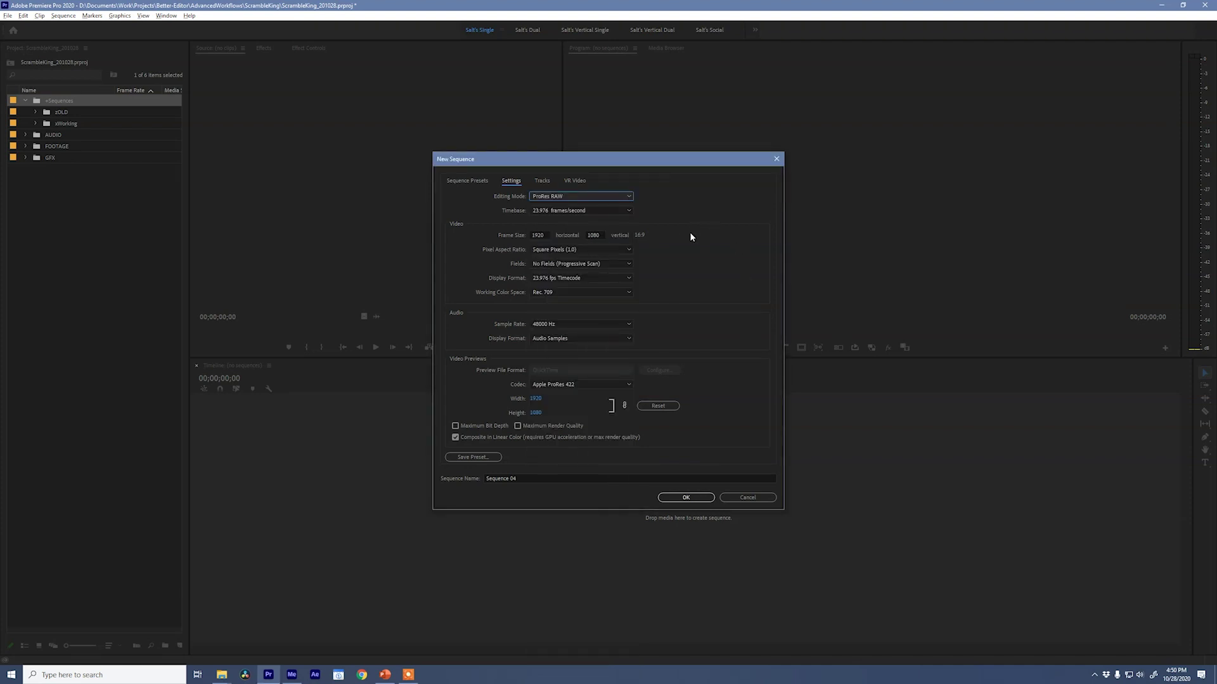
pyautogui.click(546, 235)
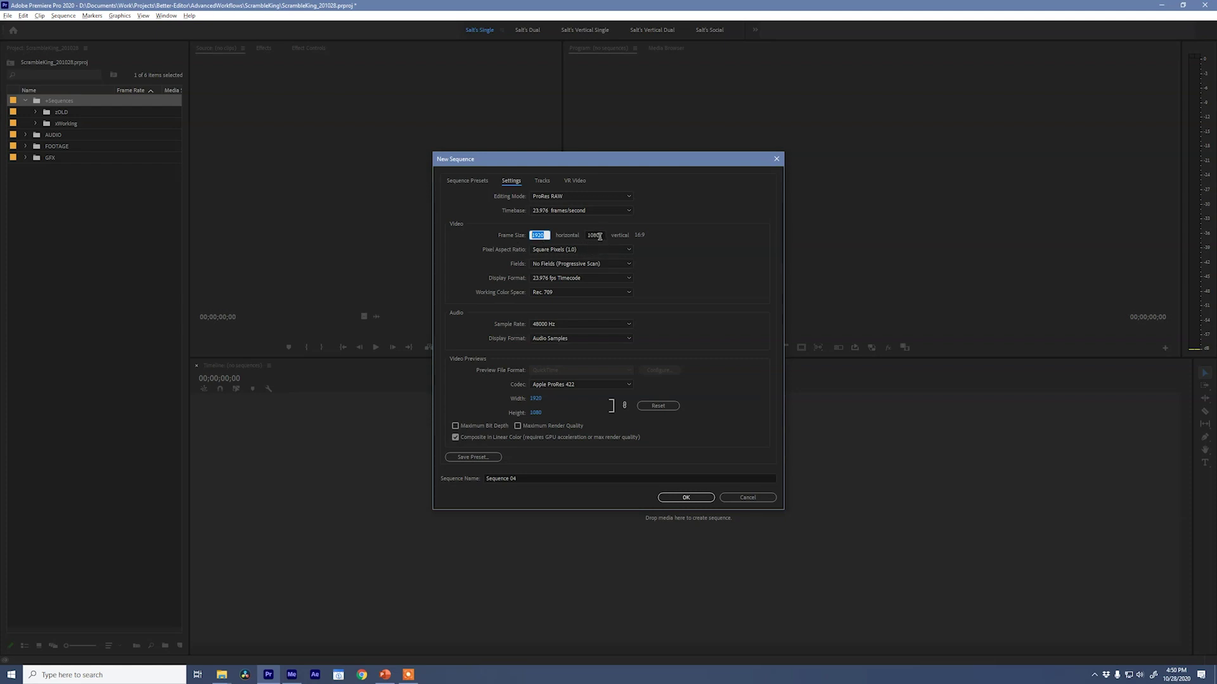
pyautogui.click(601, 211)
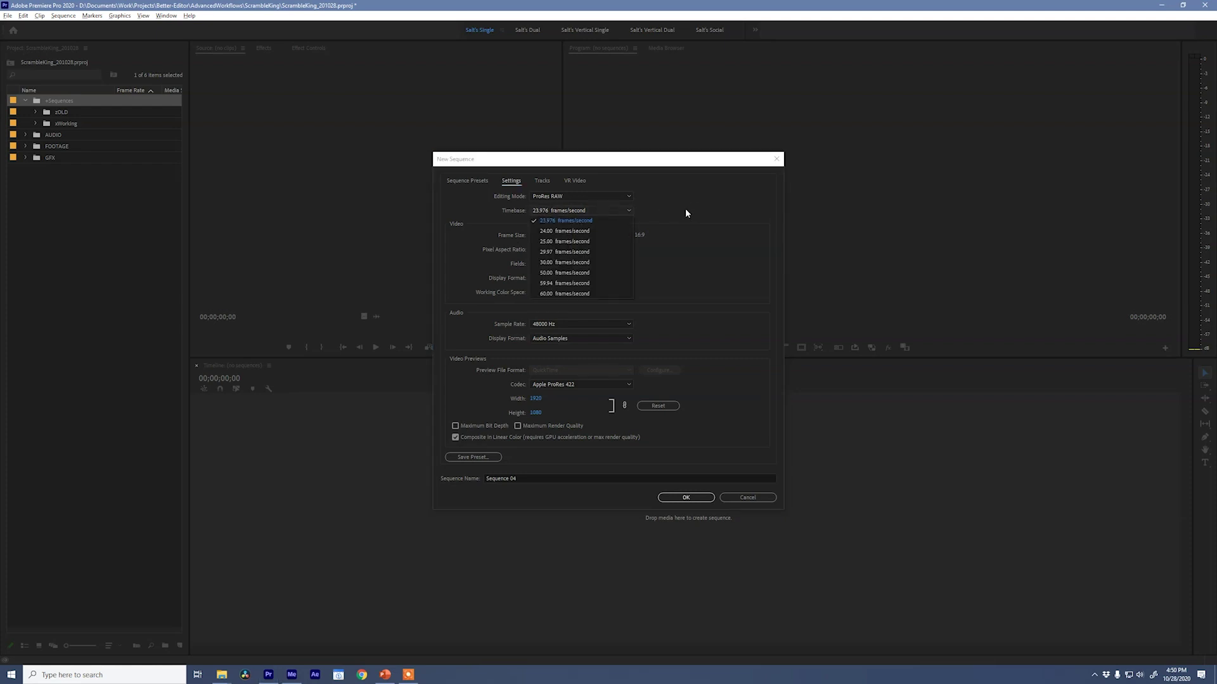
pyautogui.click(556, 211)
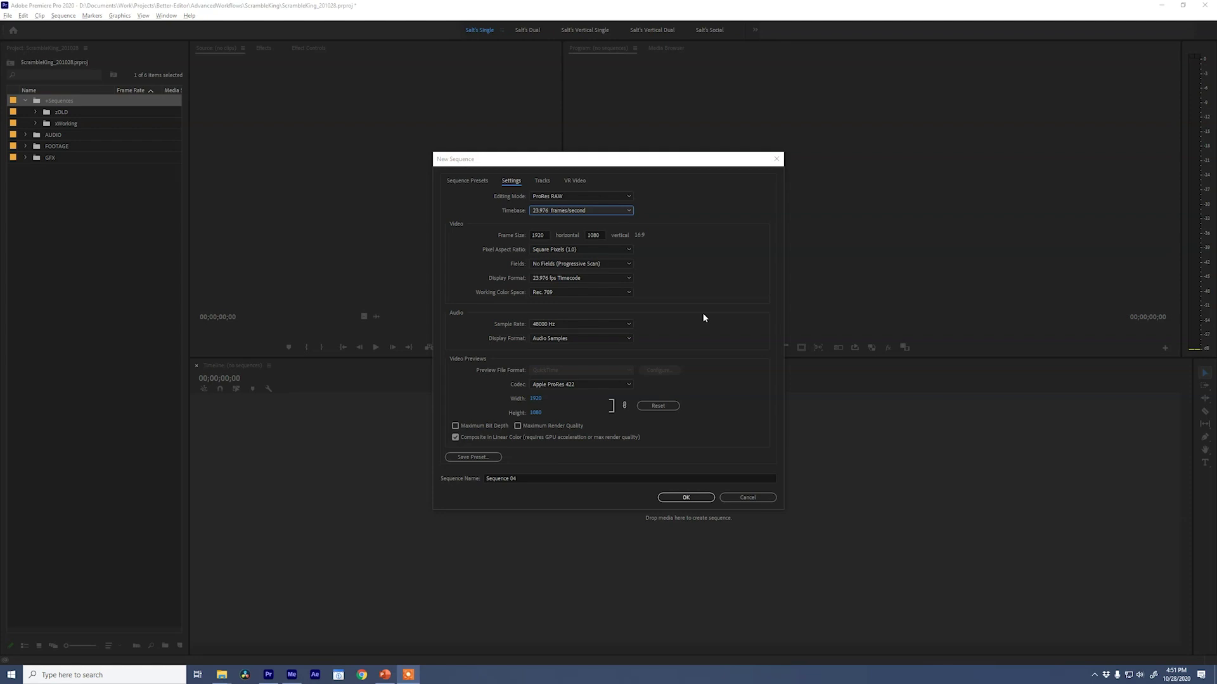
# Set the new sequence's editing mode to Custom and choose a timebase of 23.976 frames/second
pyautogui.click(597, 198)
pyautogui.moveTo(632, 274); pyautogui.dragTo(636, 207)
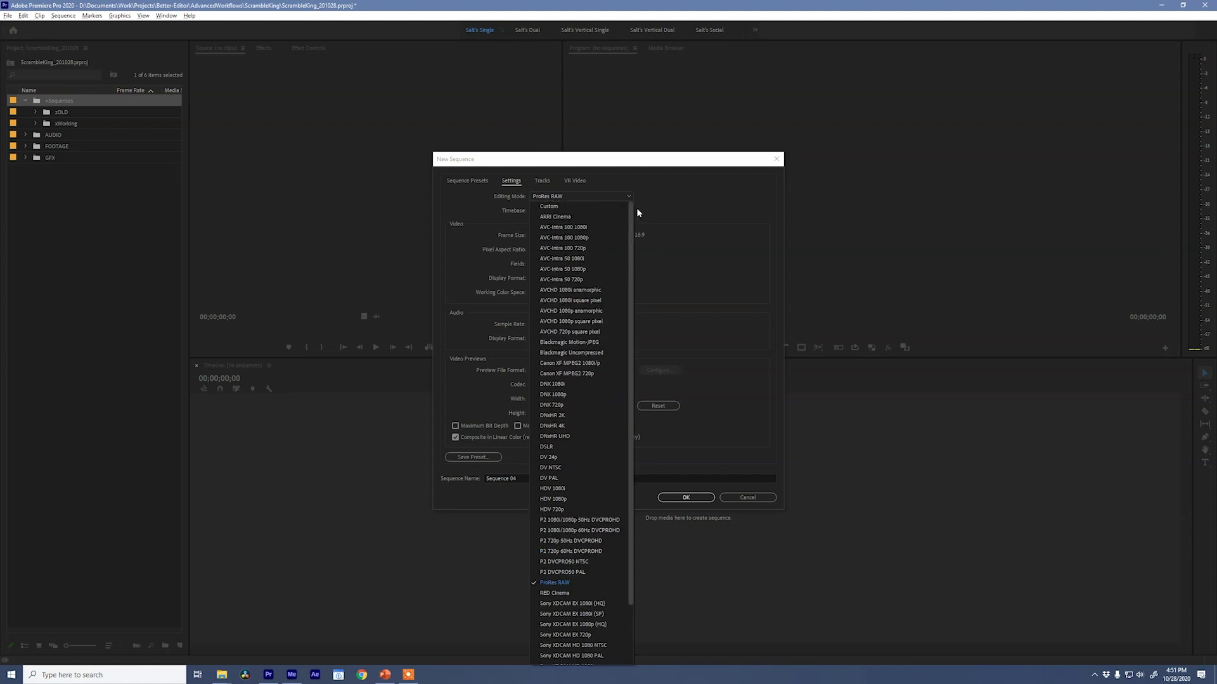
pyautogui.click(574, 204)
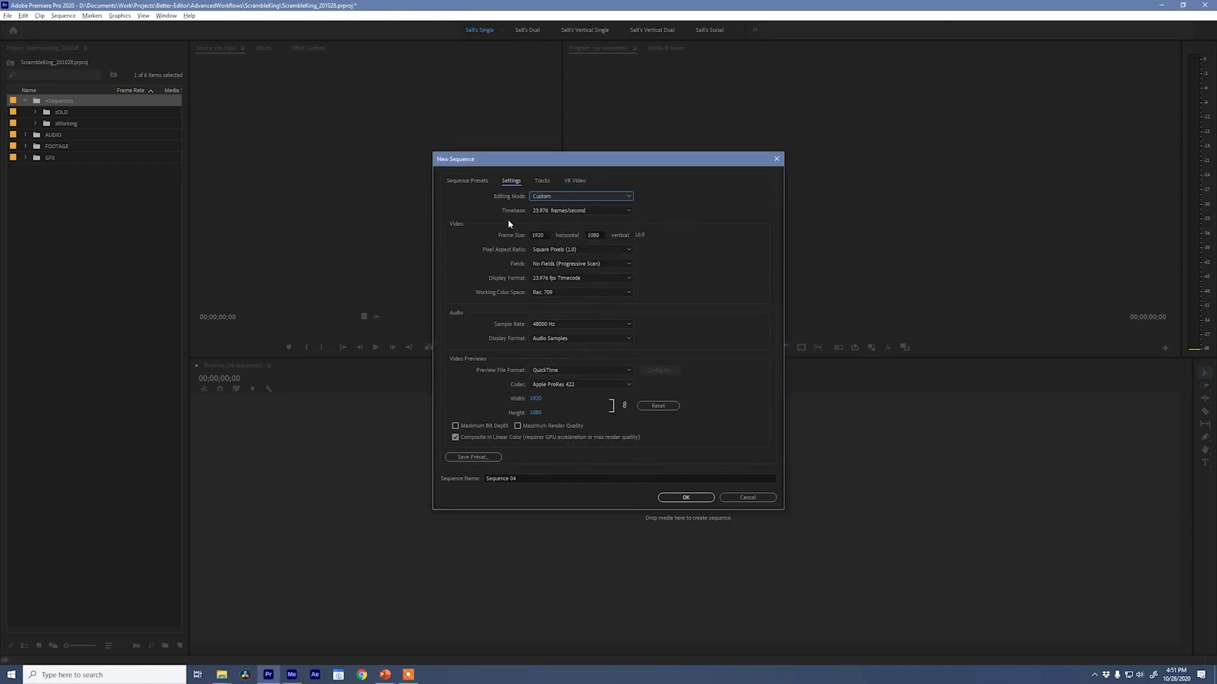
pyautogui.click(604, 210)
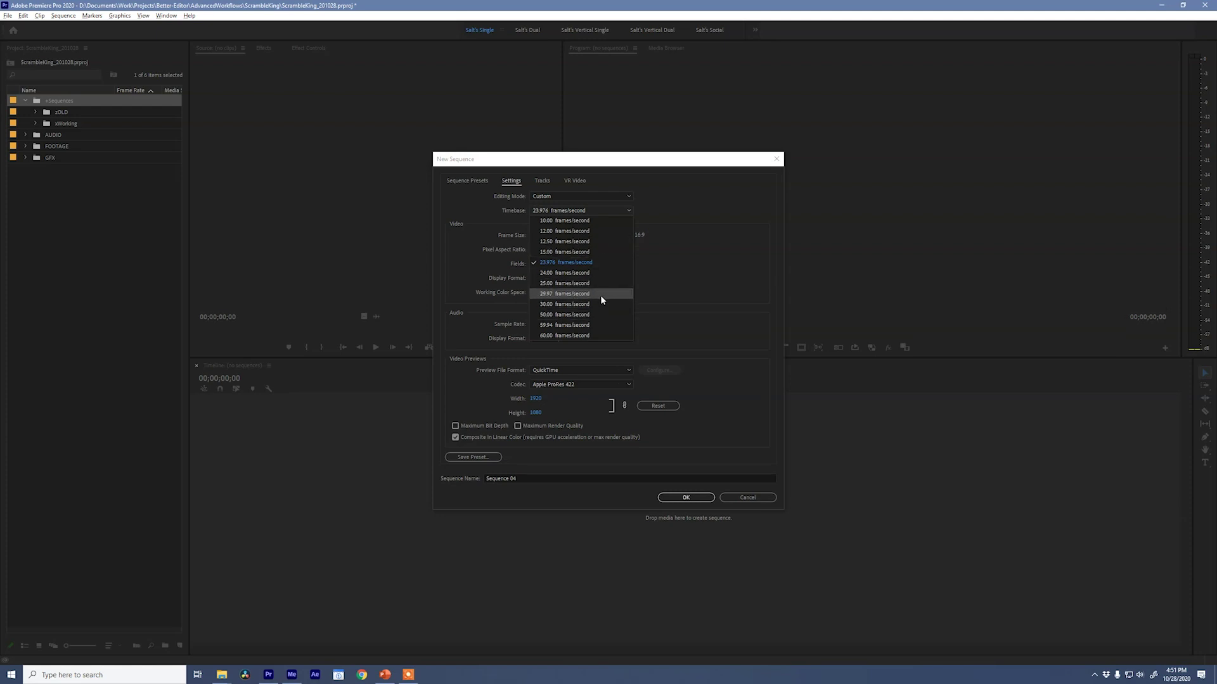
pyautogui.click(610, 261)
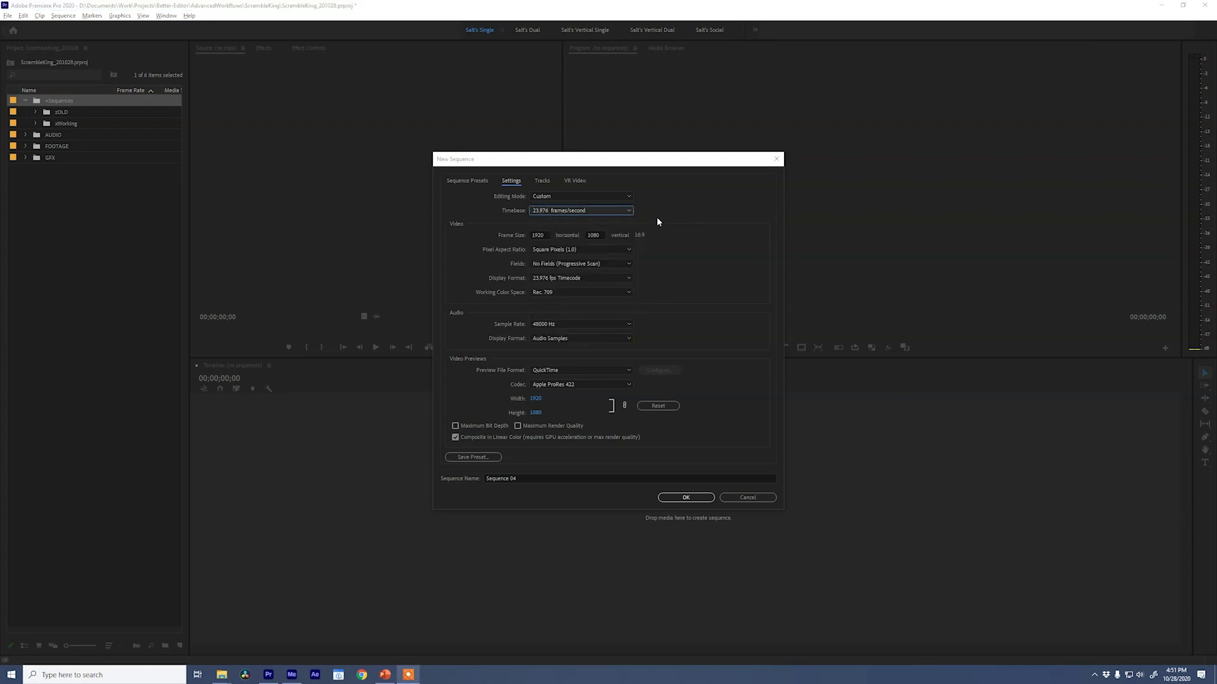
# Set the sequence's frame size to 4096 horizontal by 2160 vertical
pyautogui.click(547, 234)
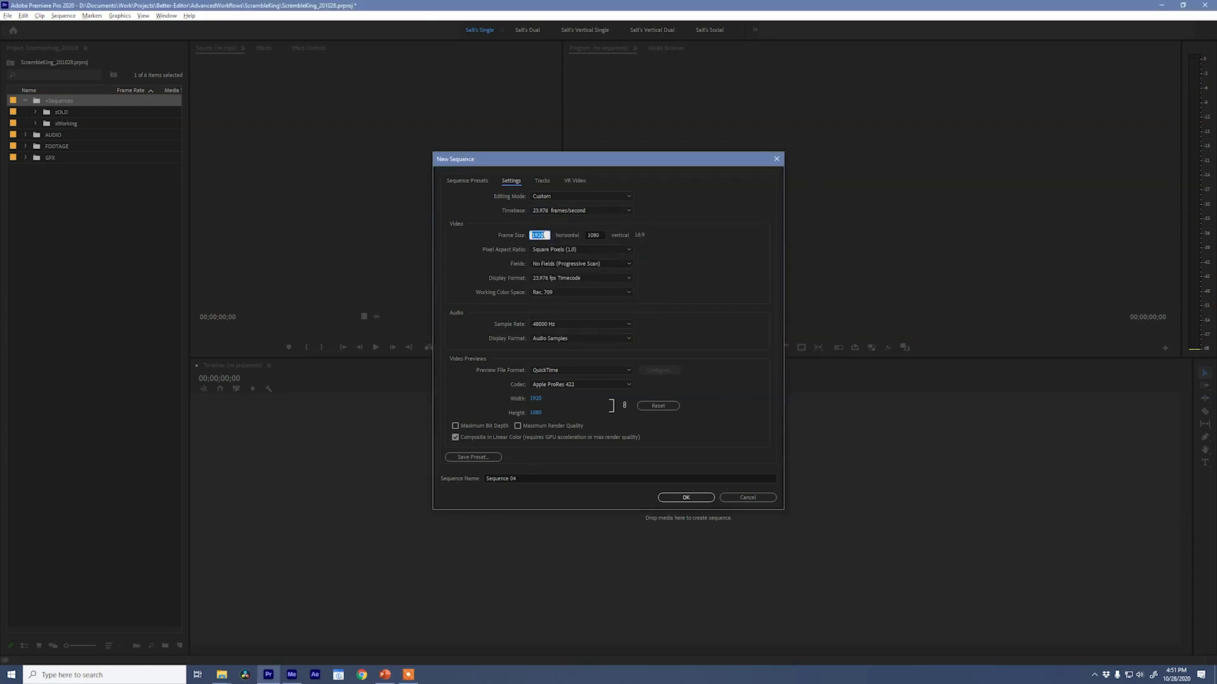
pyautogui.write('4096')
pyautogui.click(640, 237)
pyautogui.click(603, 235)
pyautogui.write('2160')
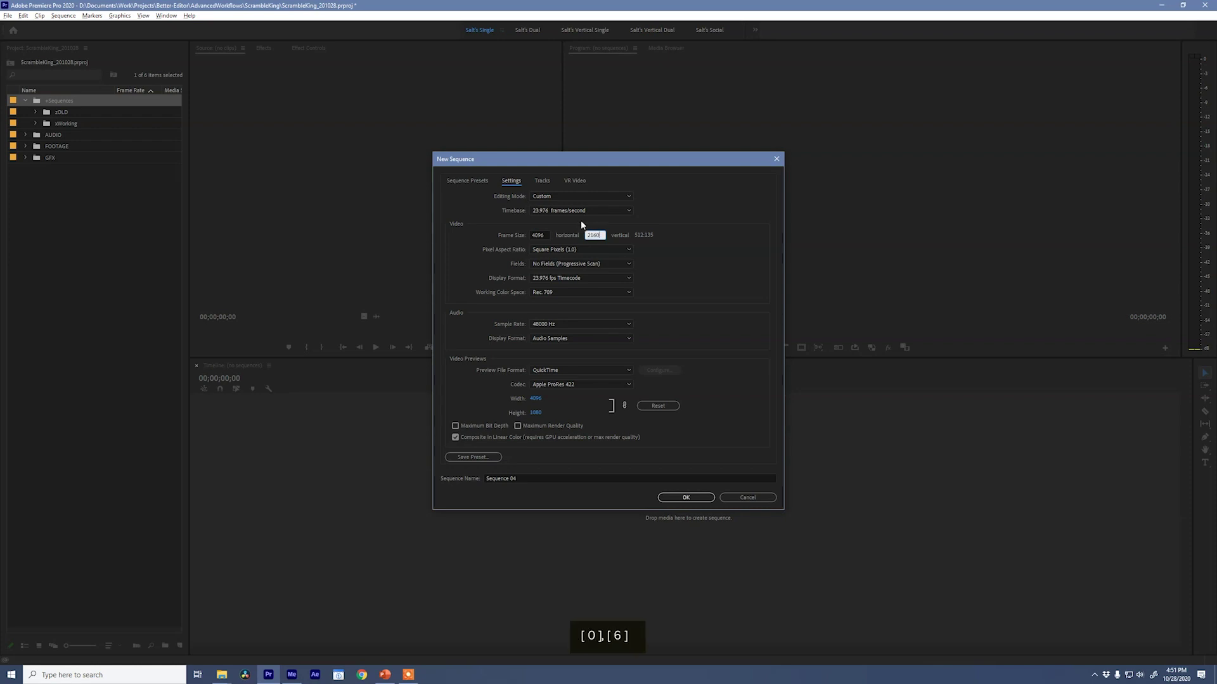
pyautogui.click(681, 265)
# Set the new sequence's frame size to 1920 horizontal by 1080 vertical
pyautogui.click(547, 235)
pyautogui.write('1920')
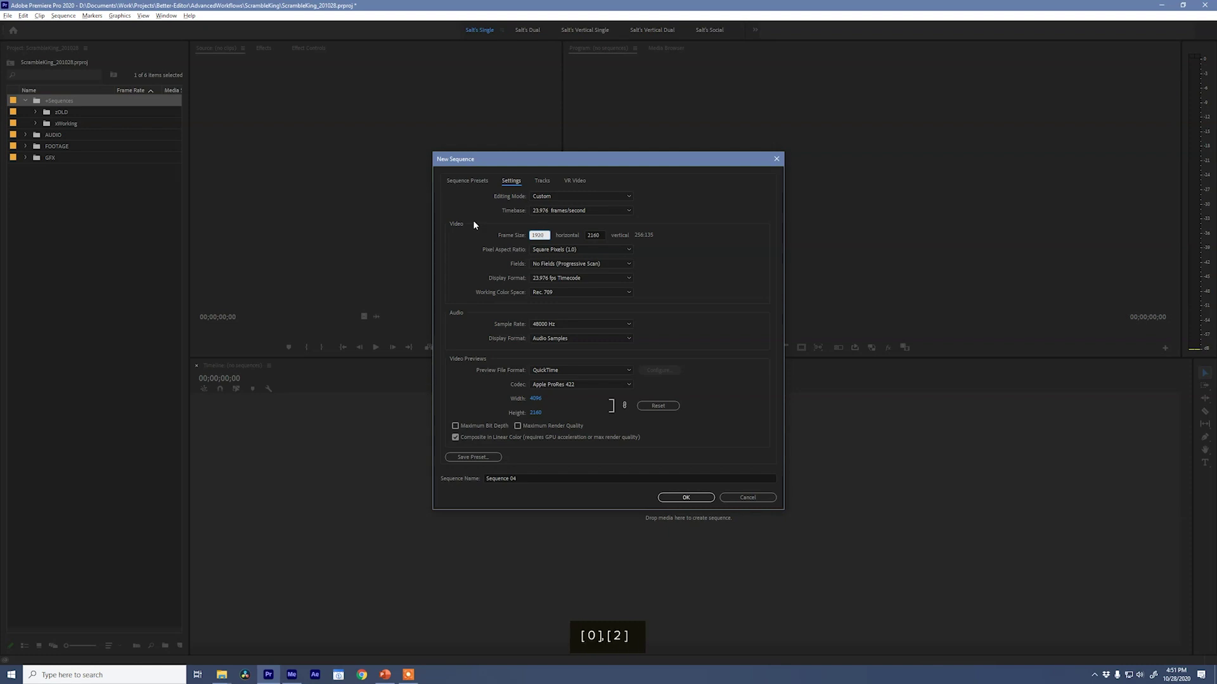
pyautogui.press('Tab')
pyautogui.write('1080')
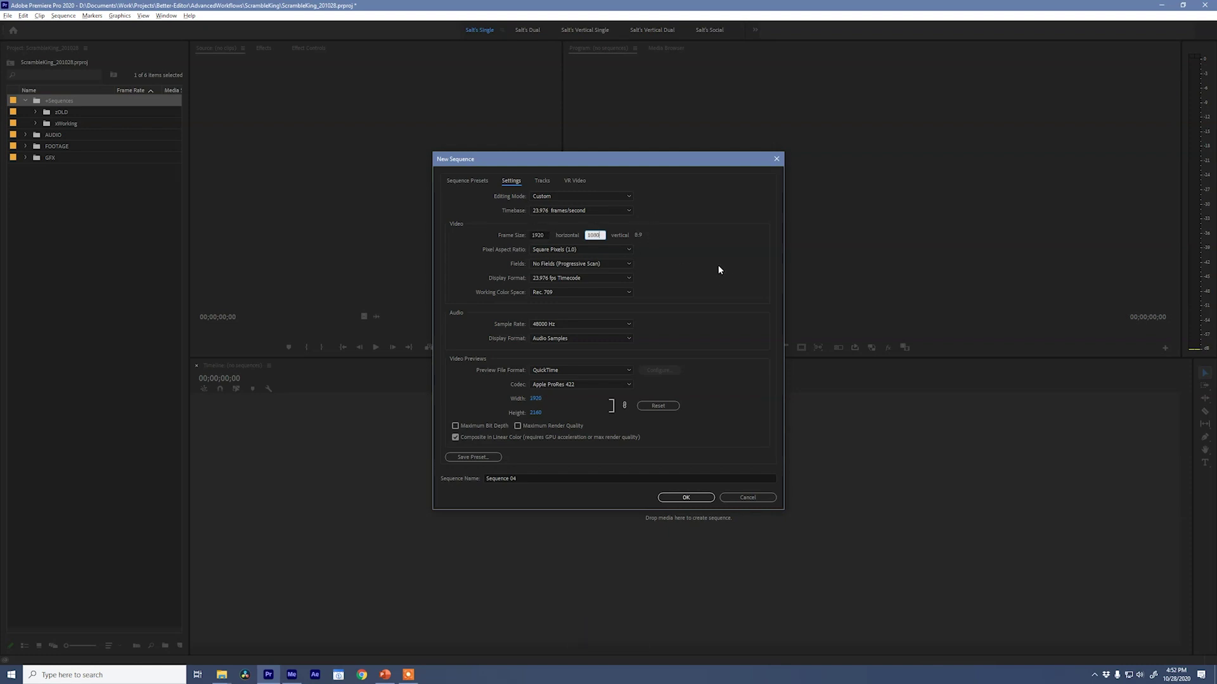
# Look through the pixel aspect ratio and fields options, keeping Square Pixels (1.0) and No Fields (Progressive Scan)
pyautogui.click(586, 260)
pyautogui.click(599, 249)
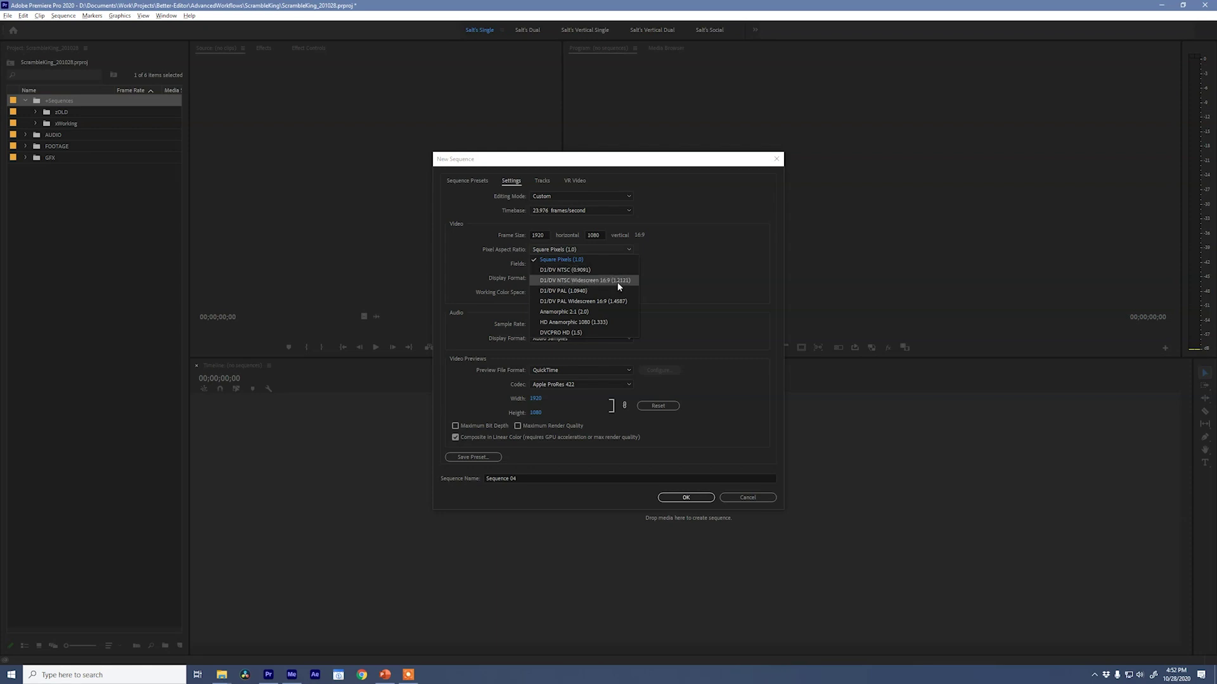
pyautogui.click(690, 266)
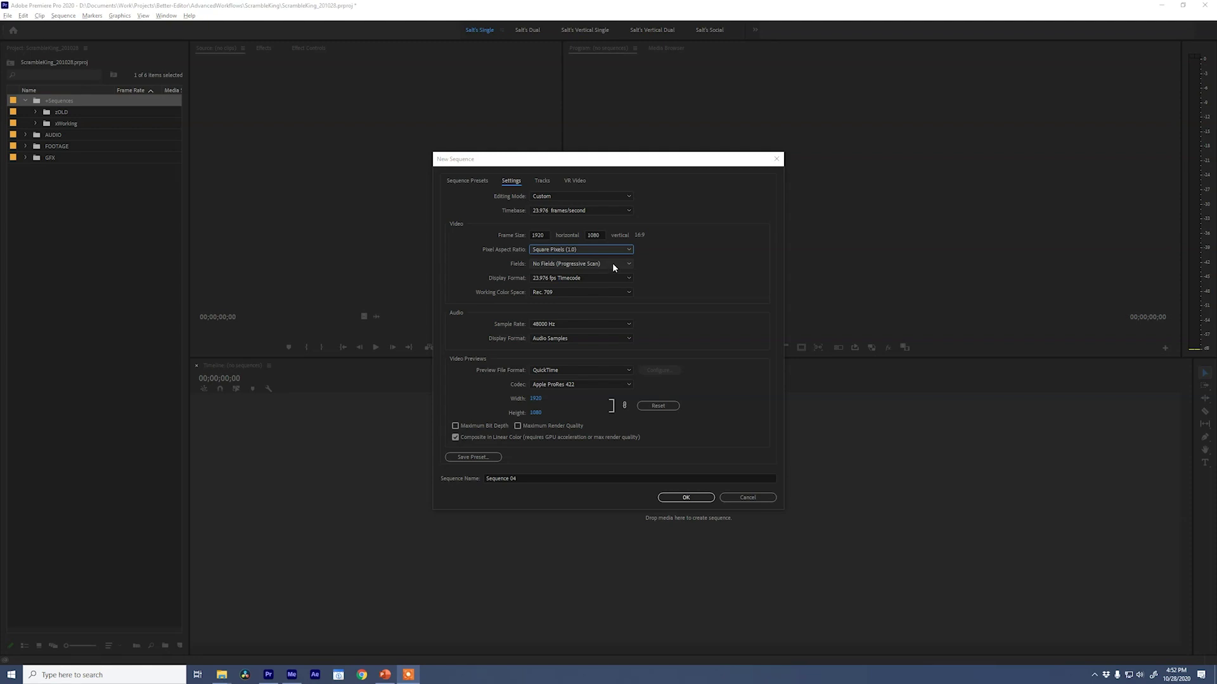
pyautogui.click(614, 264)
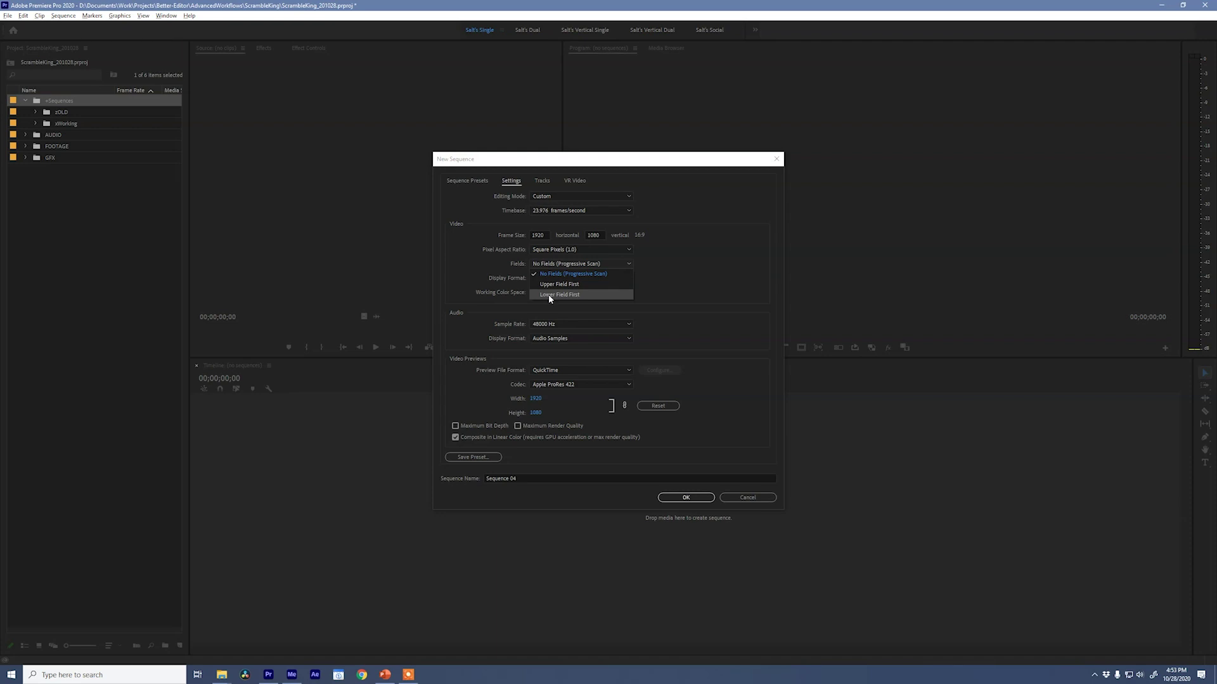
pyautogui.click(681, 284)
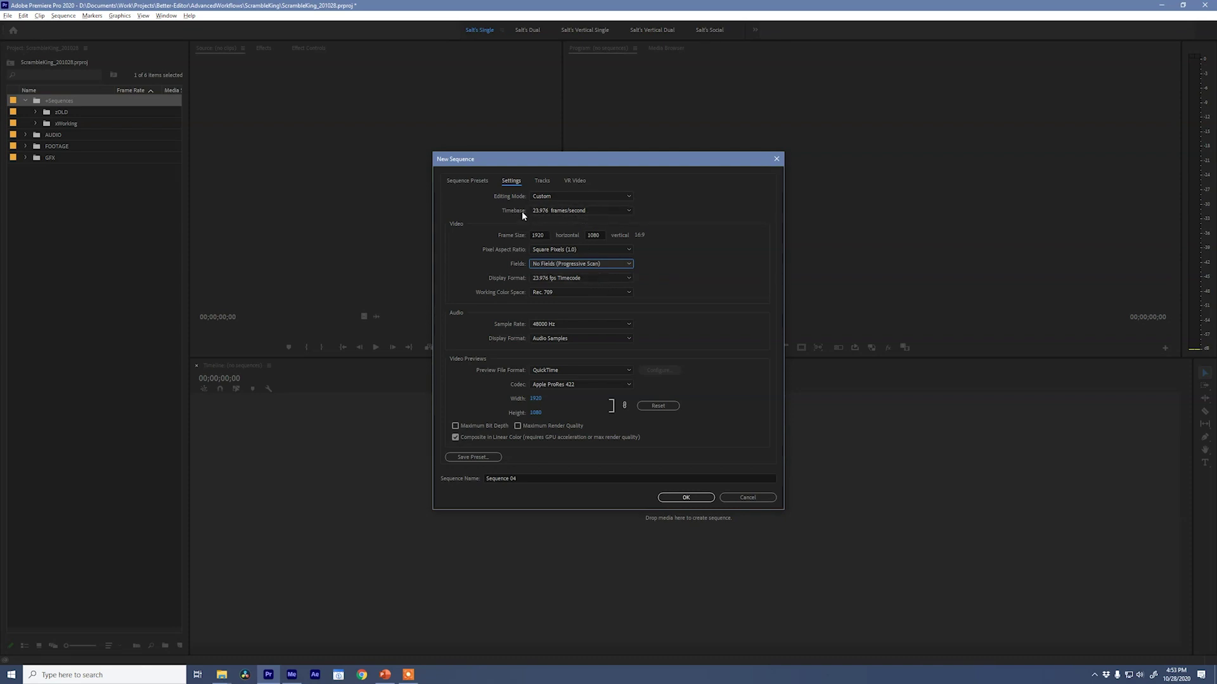
# Try the 29.97 fps Non-Drop-Frame Timecode display format for video and return to 23.976 fps Timecode
pyautogui.click(599, 277)
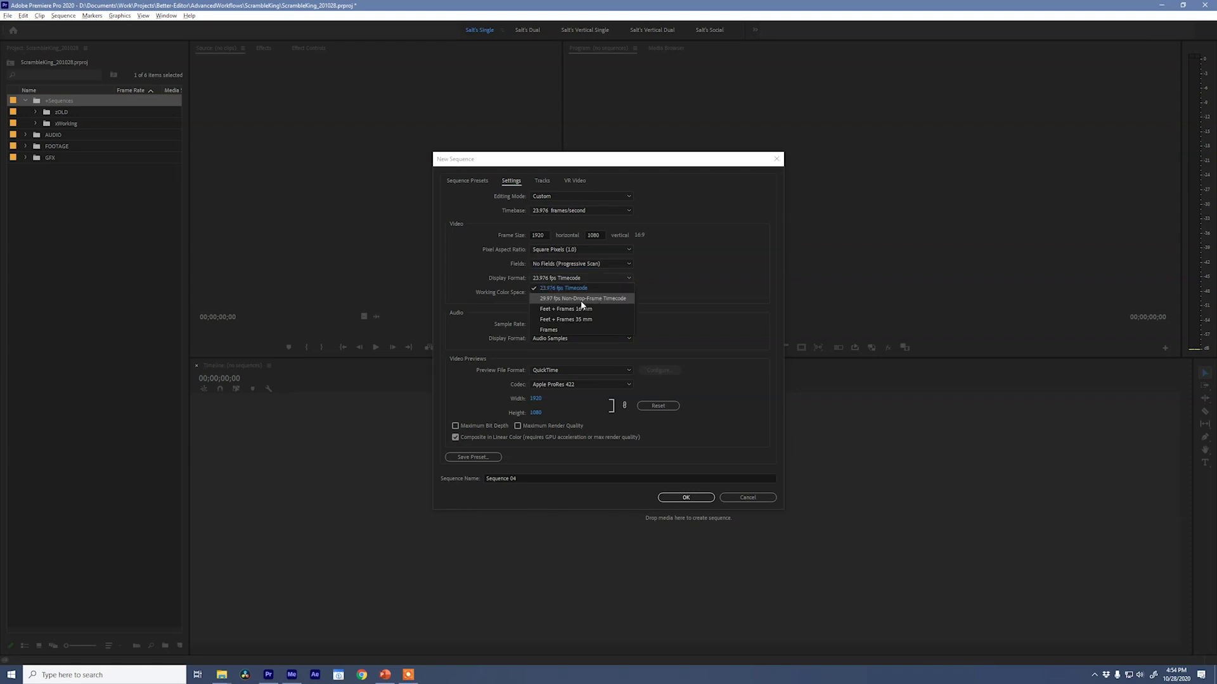
pyautogui.click(568, 298)
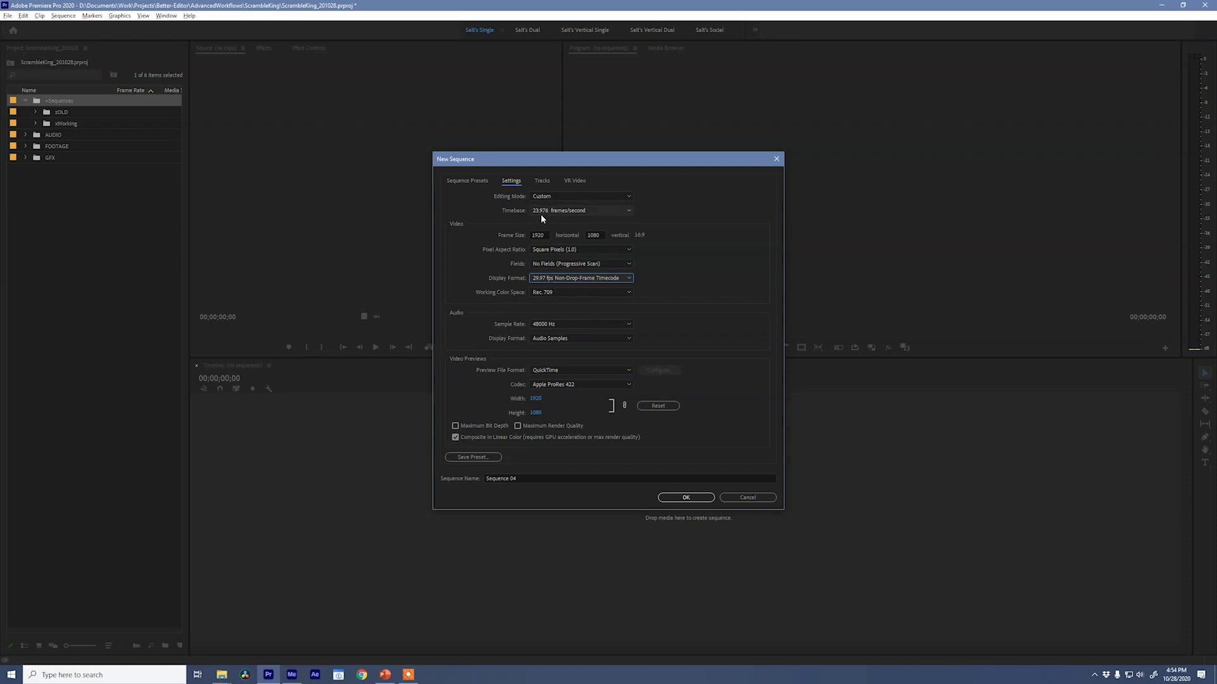
pyautogui.click(542, 279)
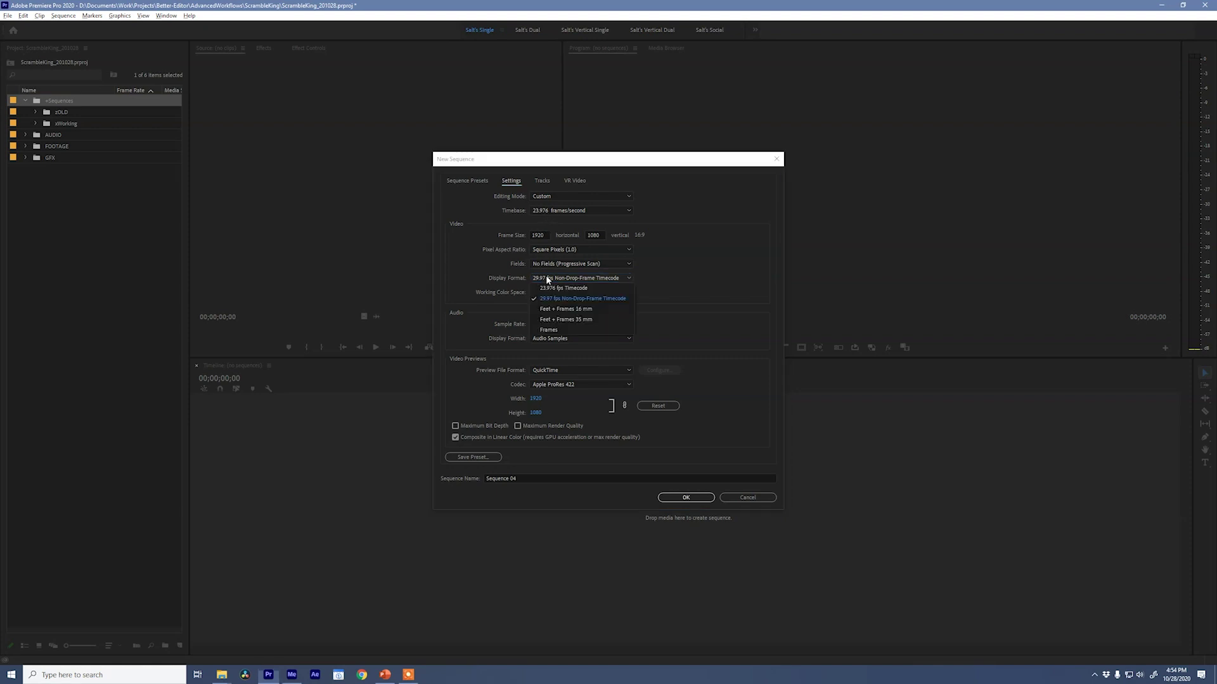
pyautogui.click(586, 279)
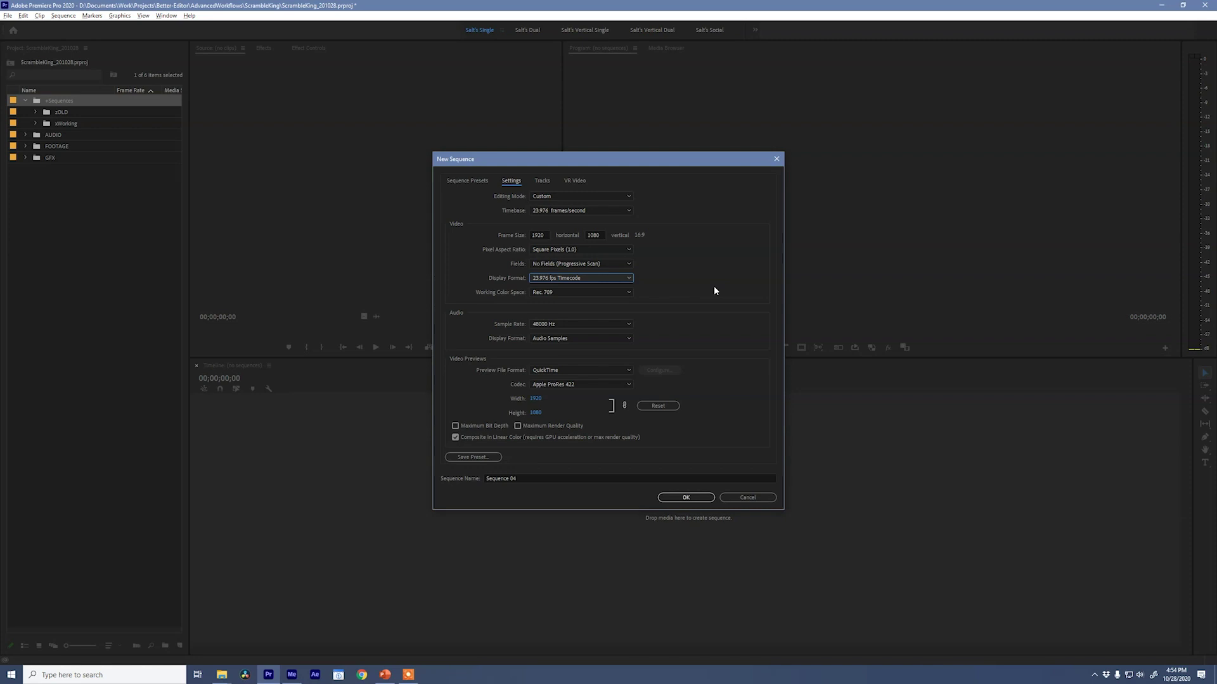
# Choose Rec. 709 as the working color space and Audio Samples as the audio display format
pyautogui.click(584, 292)
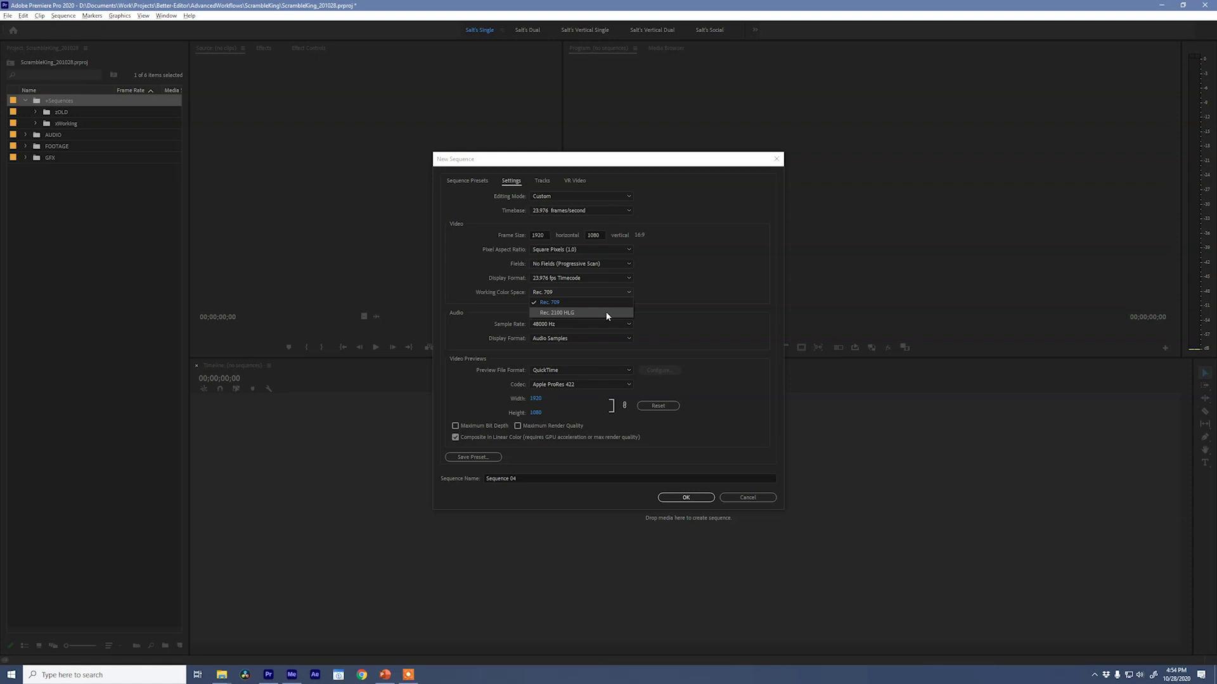
pyautogui.click(584, 303)
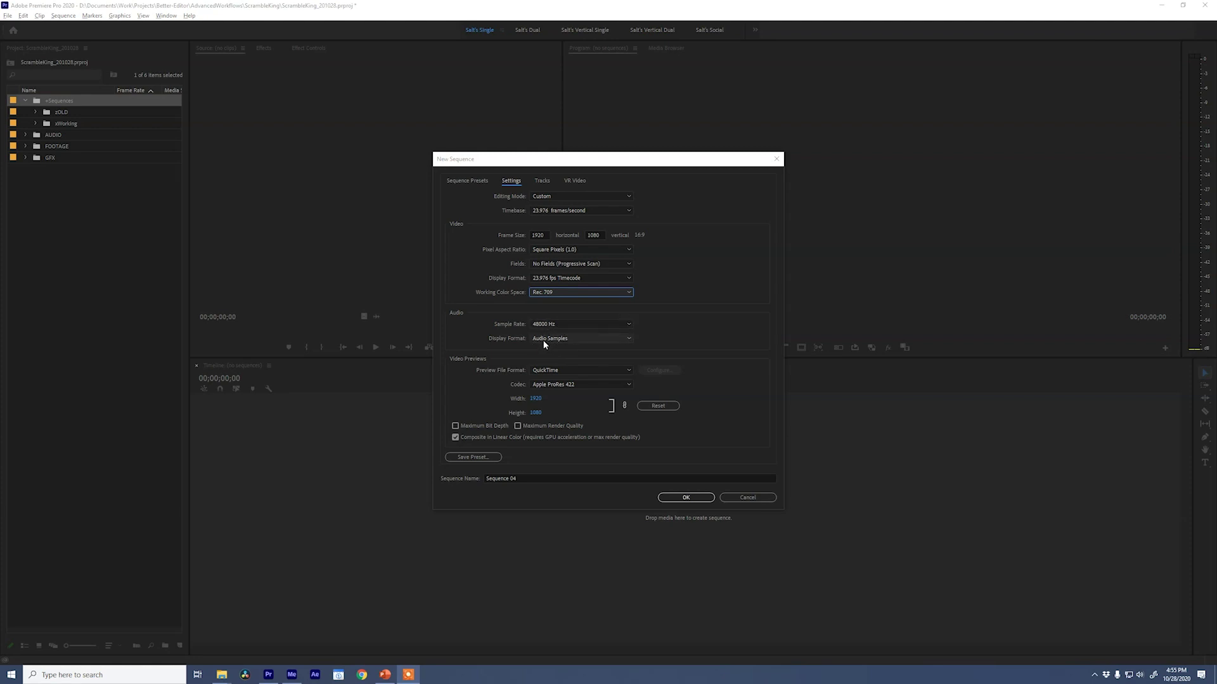
pyautogui.click(576, 337)
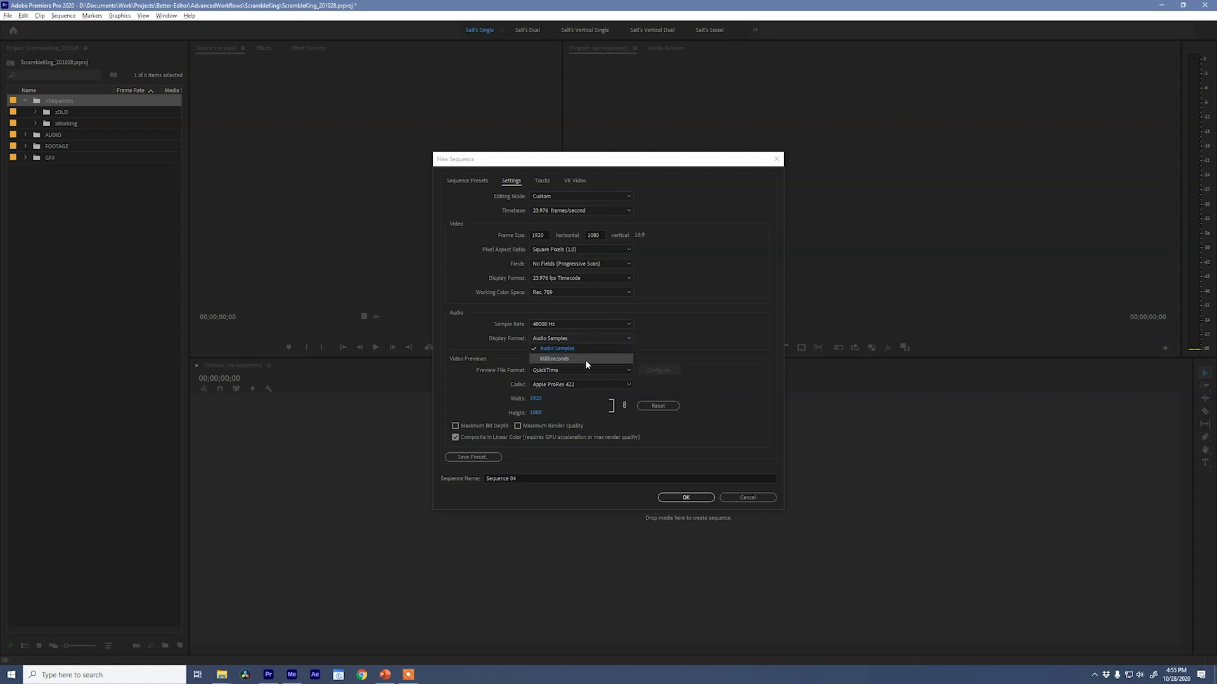
pyautogui.click(613, 349)
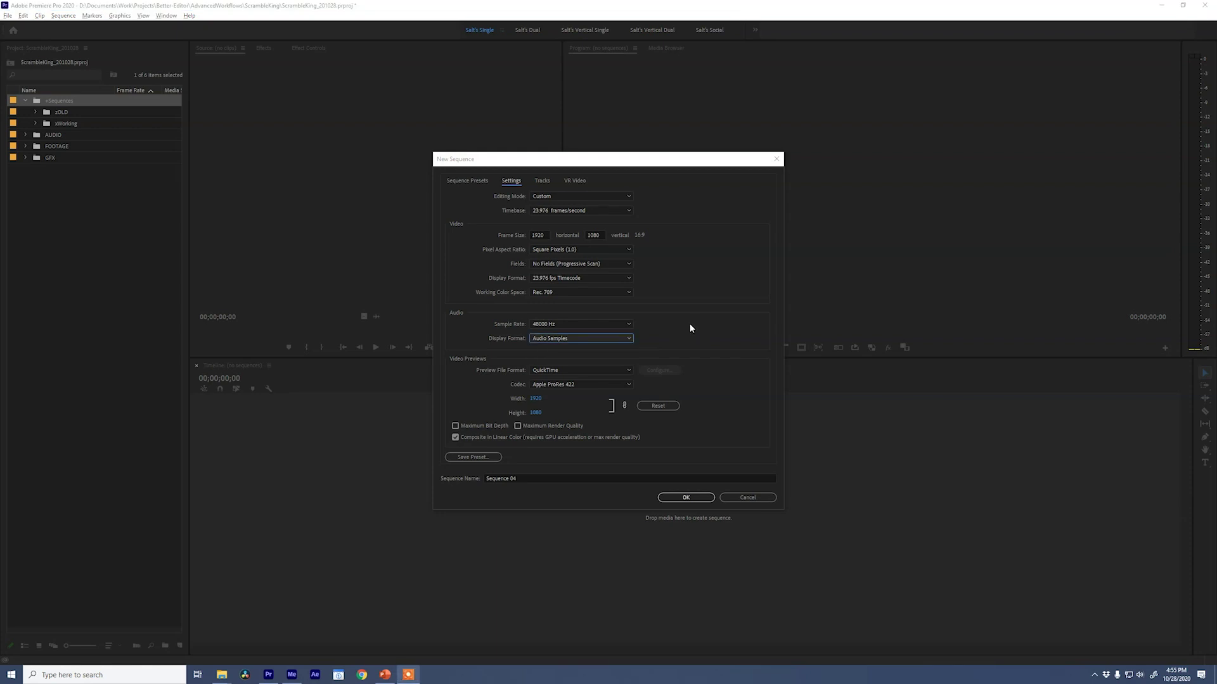
pyautogui.click(690, 339)
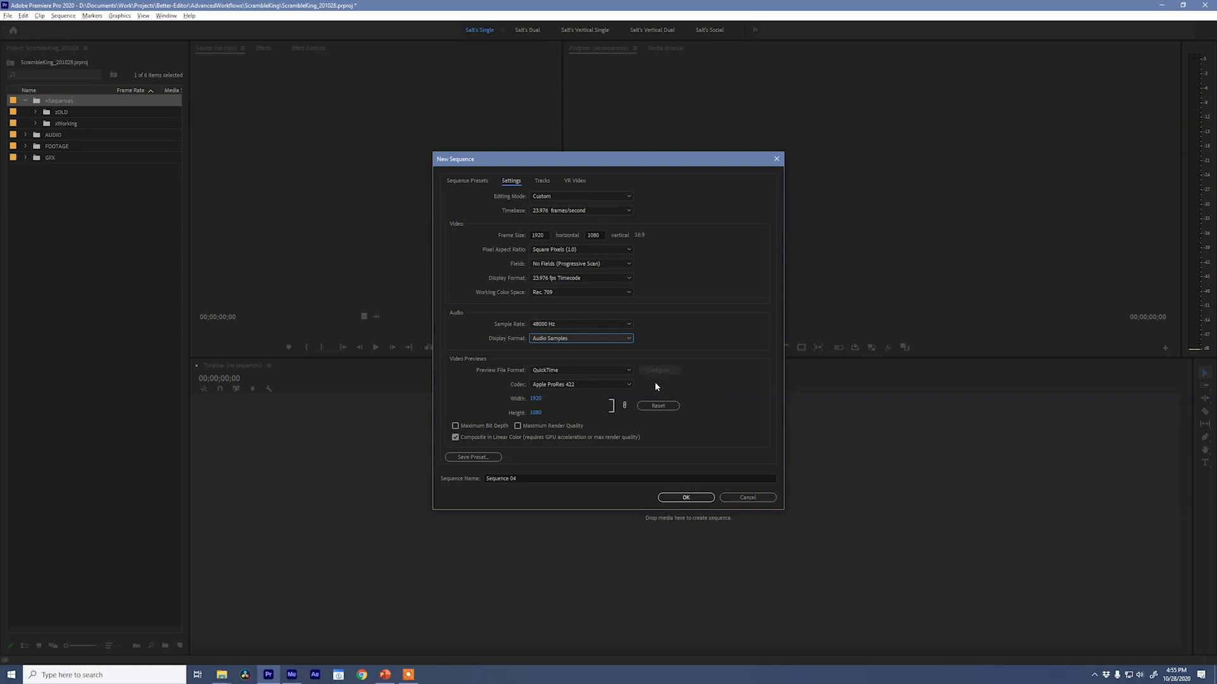
# Choose QuickTime as the video preview file format and Apple ProRes 422 as its codec
pyautogui.click(591, 371)
pyautogui.click(591, 370)
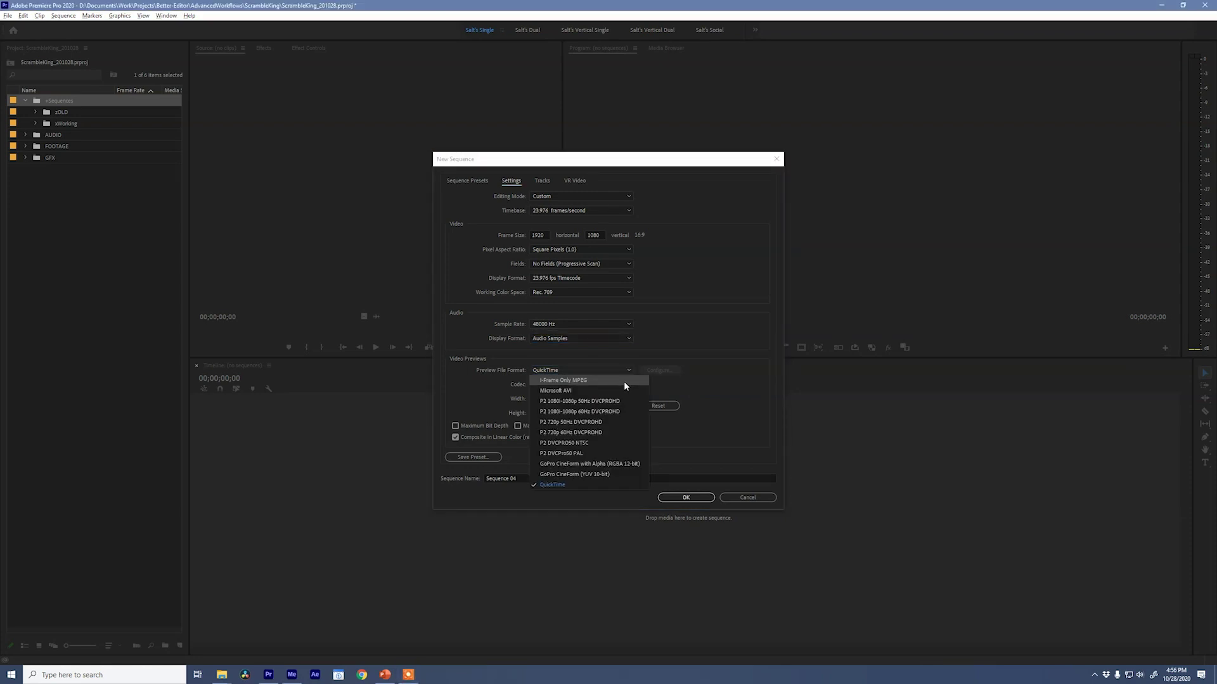
pyautogui.click(705, 366)
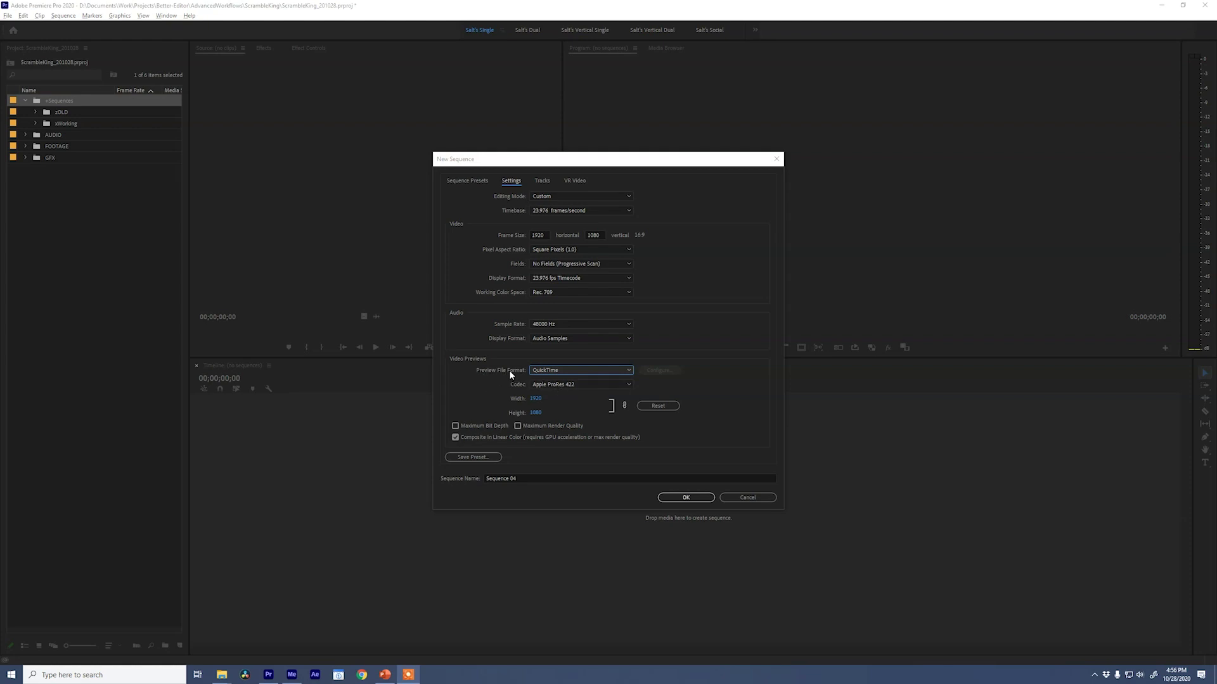
pyautogui.click(594, 370)
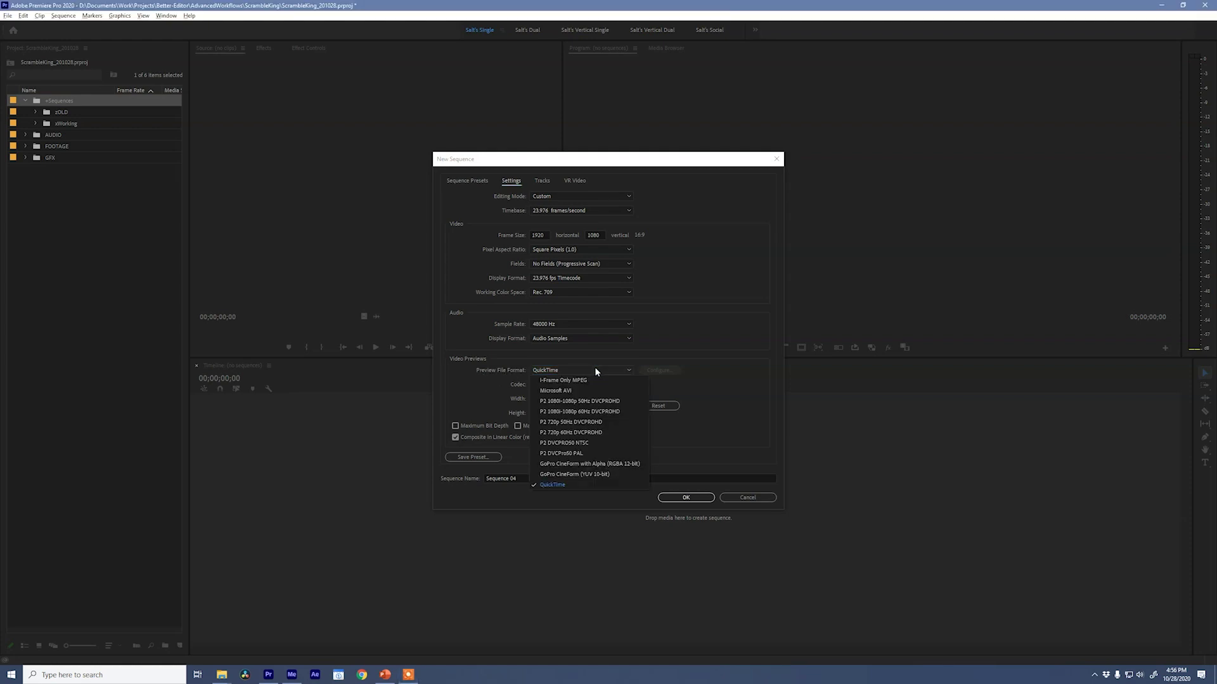
pyautogui.click(573, 482)
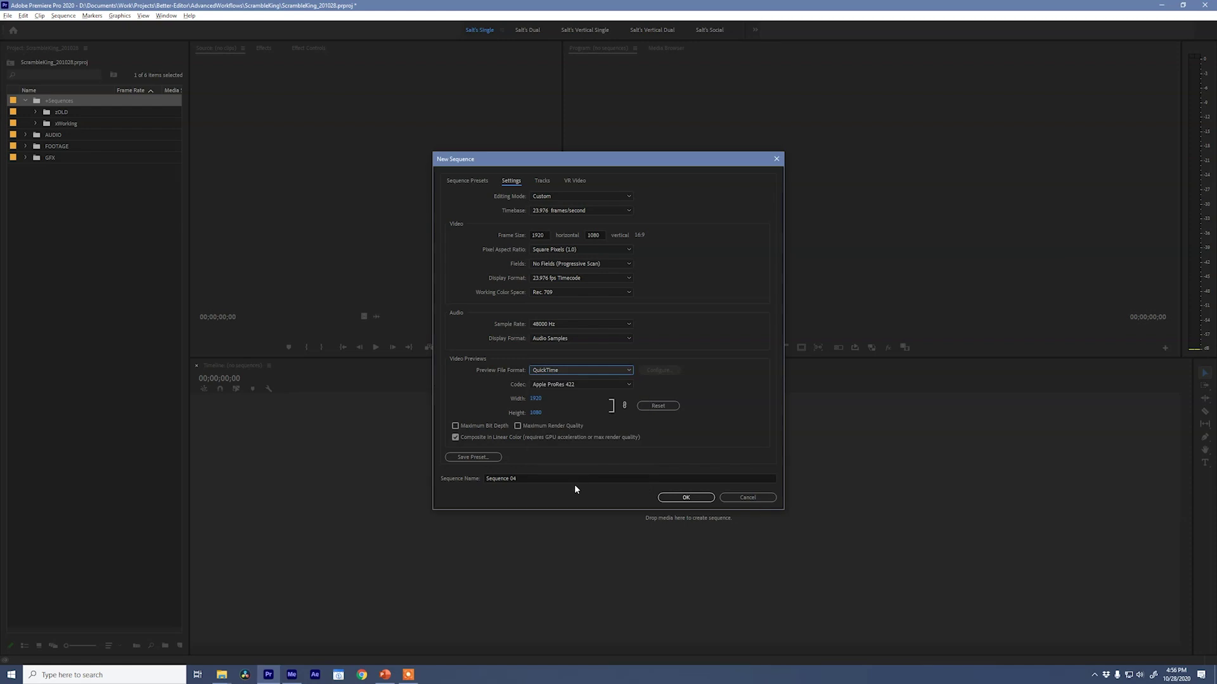
pyautogui.click(603, 384)
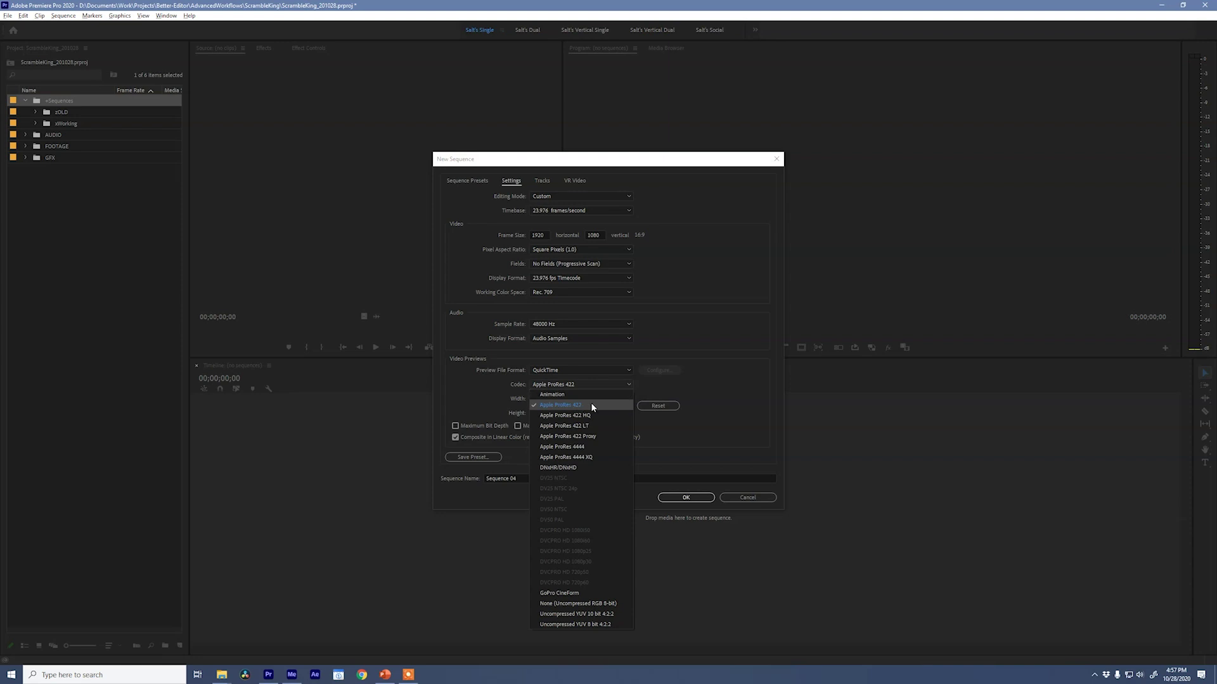
pyautogui.click(591, 401)
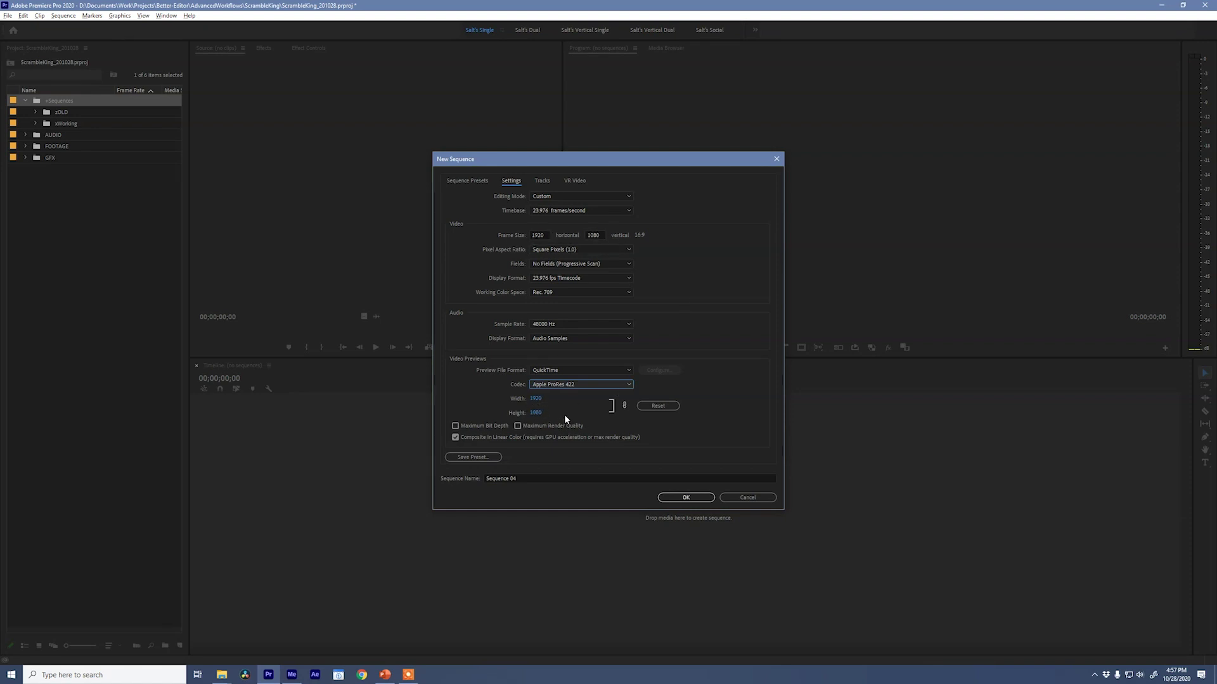
# Try a video preview width of 960 and set it back to 1920
pyautogui.click(536, 399)
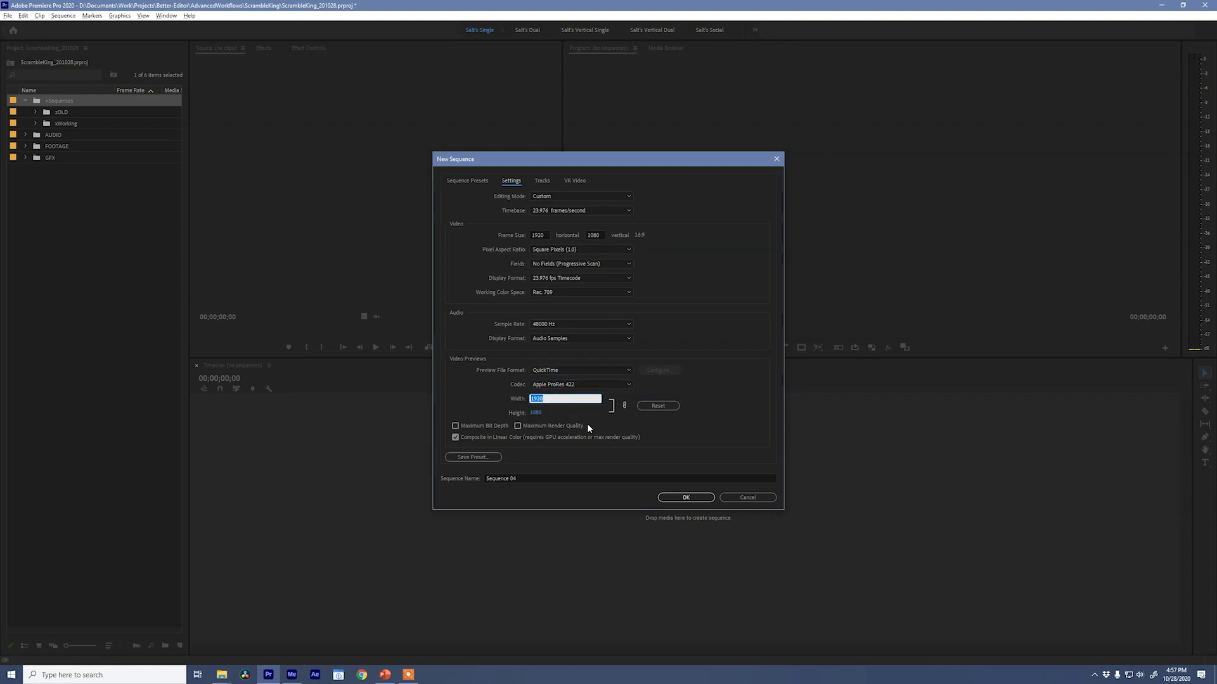
pyautogui.write('960')
pyautogui.click(603, 424)
pyautogui.click(536, 400)
pyautogui.write('1920')
pyautogui.press('Return')
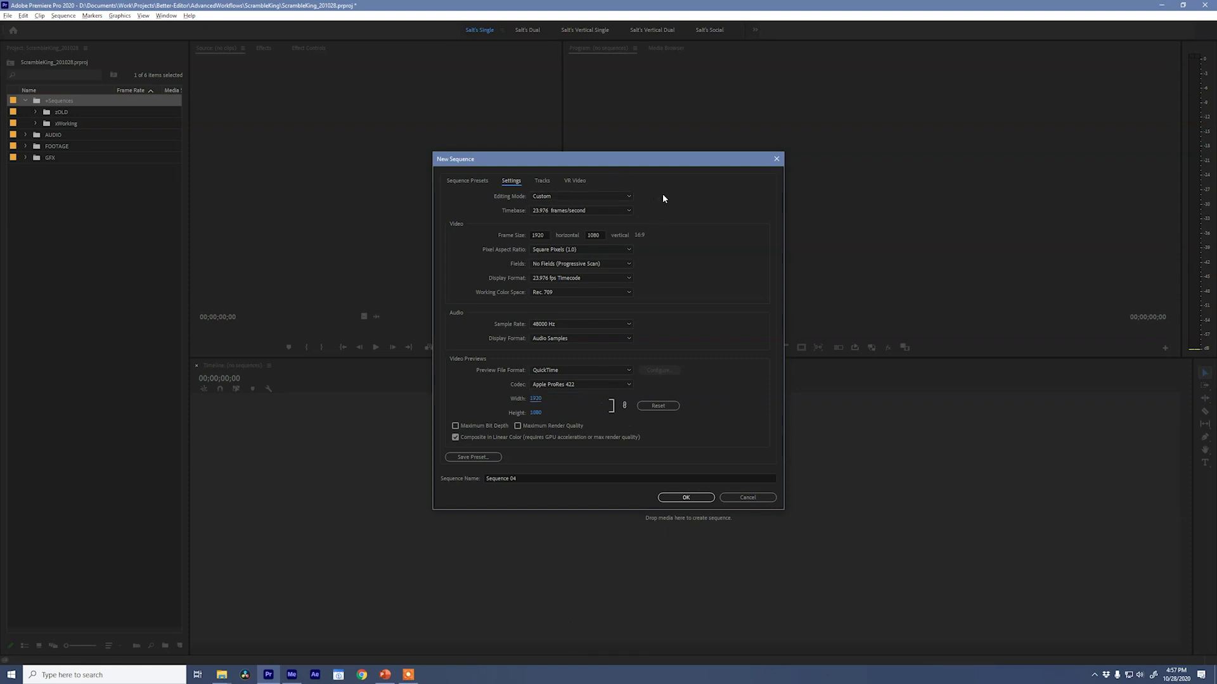
# Add two more standard audio tracks to the new sequence and set its number of video tracks to 4
pyautogui.click(540, 181)
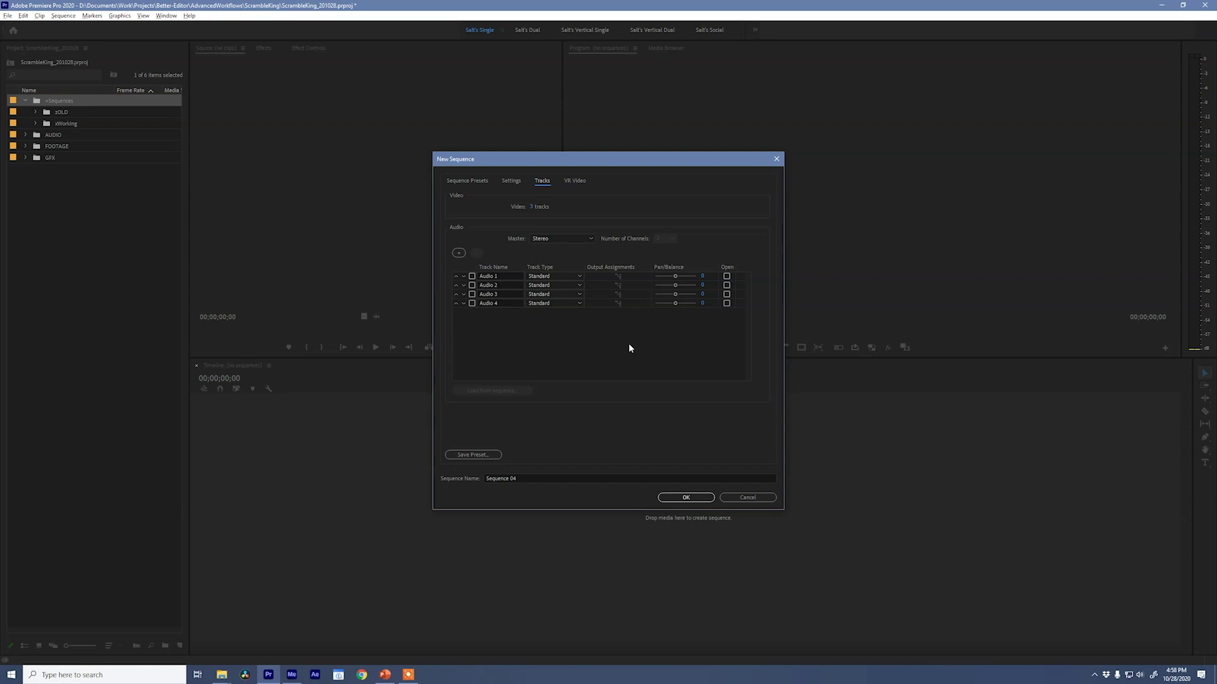
pyautogui.click(533, 342)
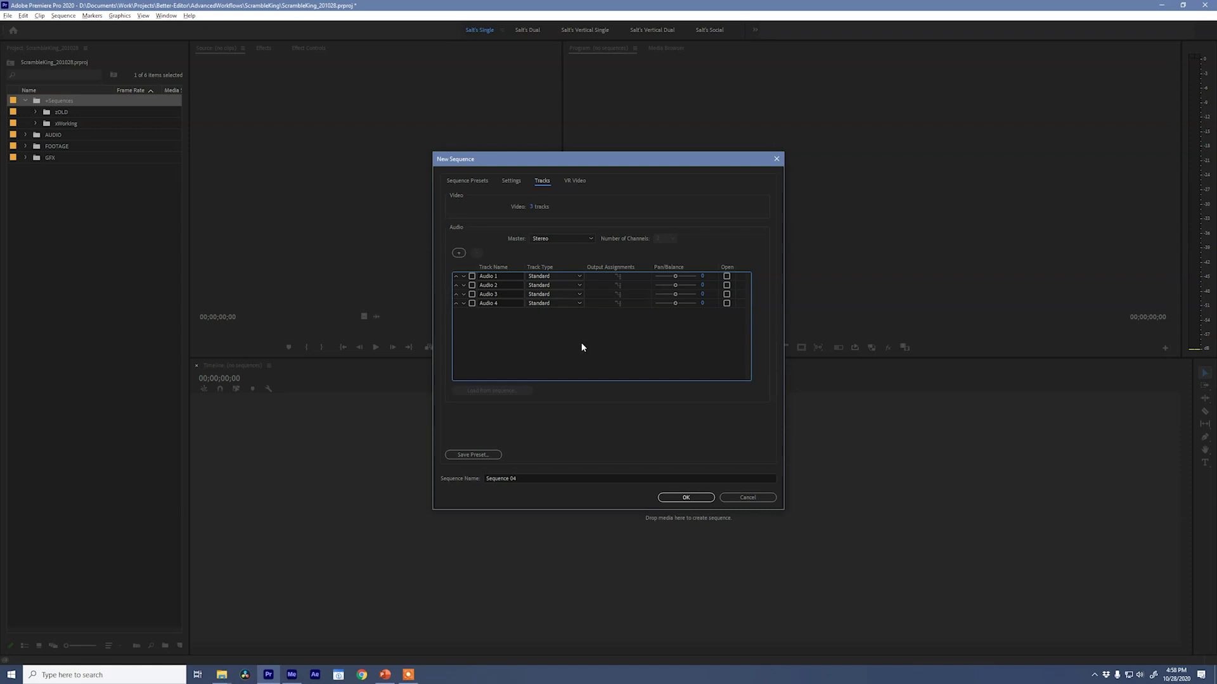
pyautogui.click(458, 253)
pyautogui.click(459, 253)
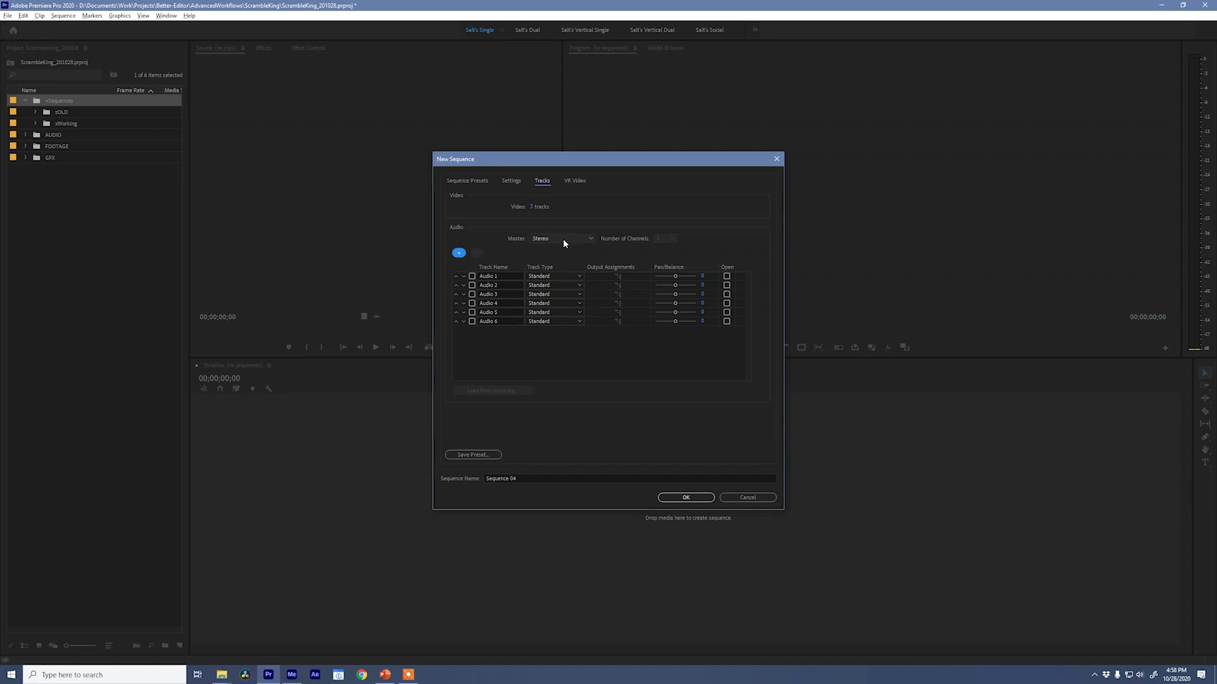
pyautogui.click(532, 207)
pyautogui.write('4')
pyautogui.click(625, 207)
# Start saving the settings as a sequence preset named "Prores 1080p", and cancel without saving
pyautogui.click(470, 456)
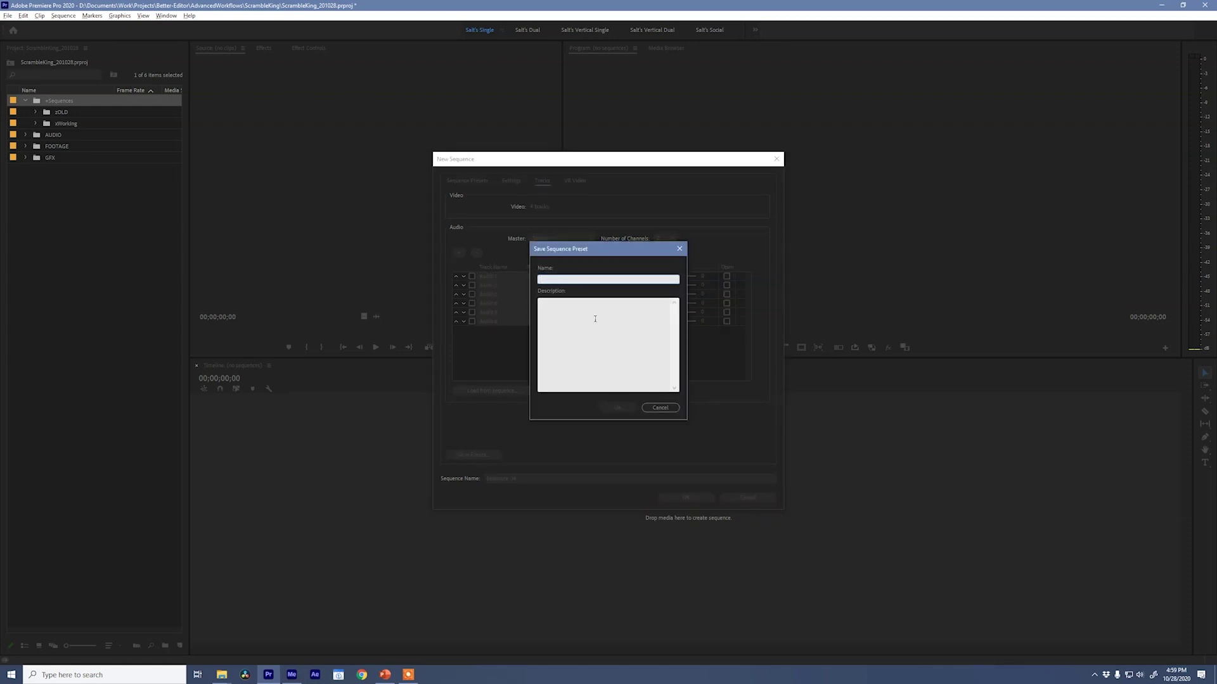
pyautogui.write('Prores 1080')
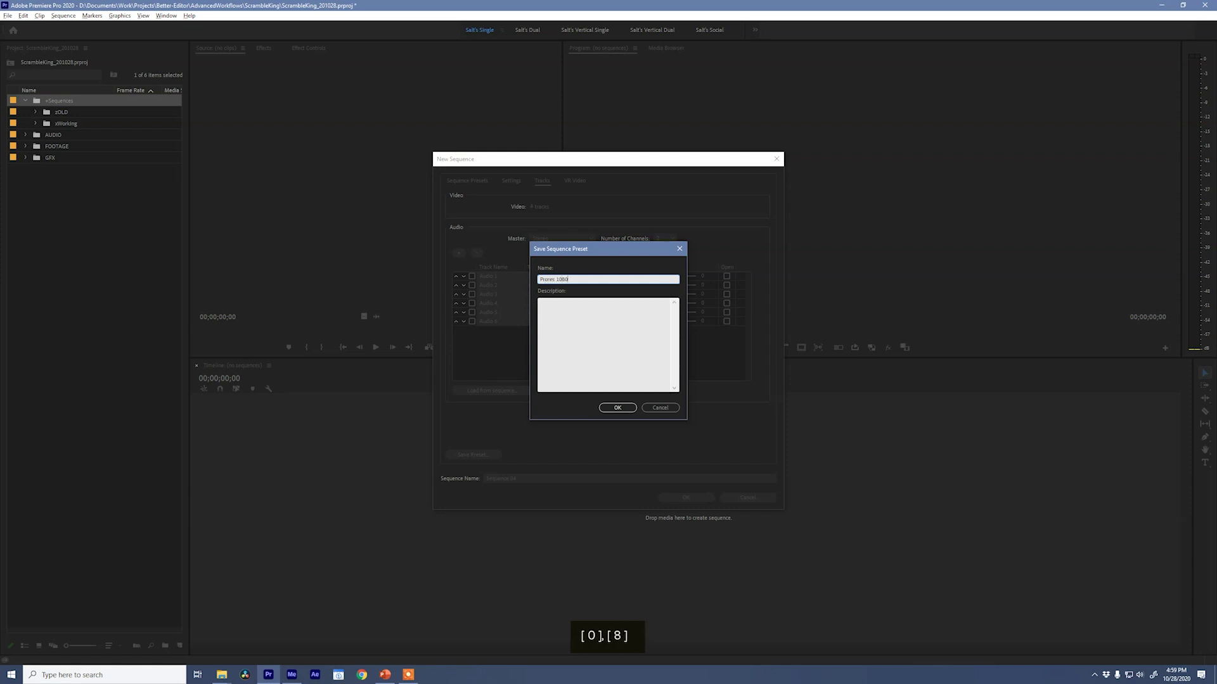
pyautogui.write('p')
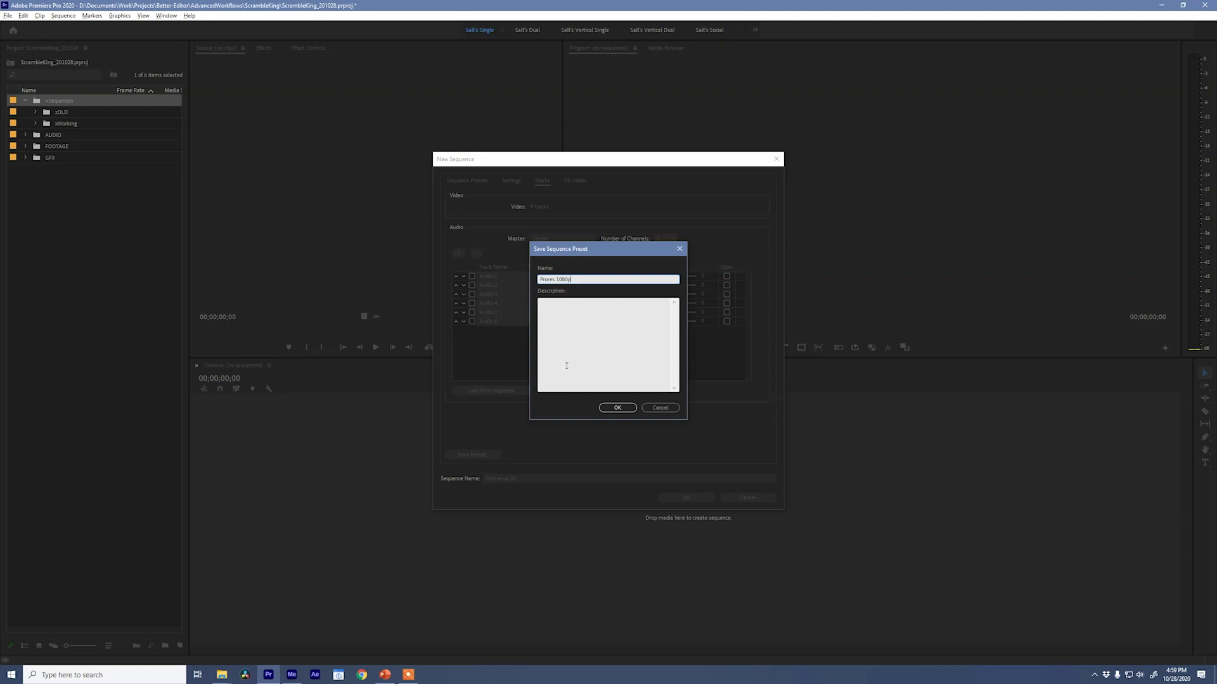
pyautogui.click(660, 408)
# Return to the list of sequence presets and open the sequence name for editing
pyautogui.click(479, 181)
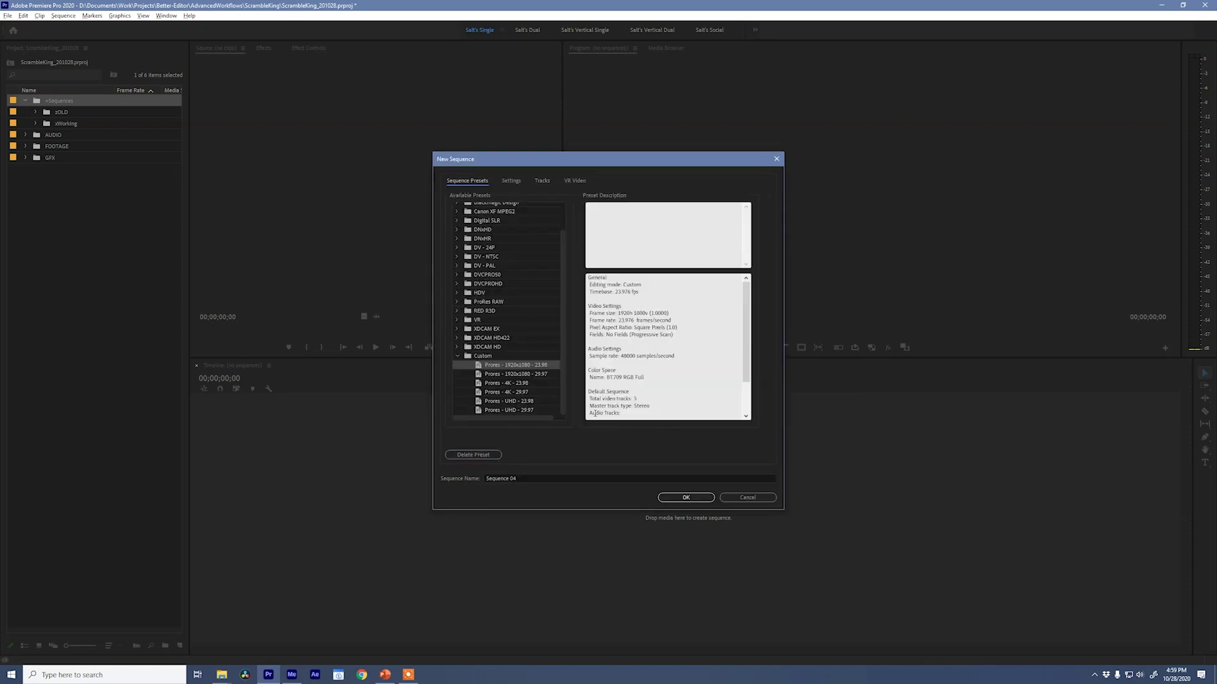
pyautogui.click(529, 478)
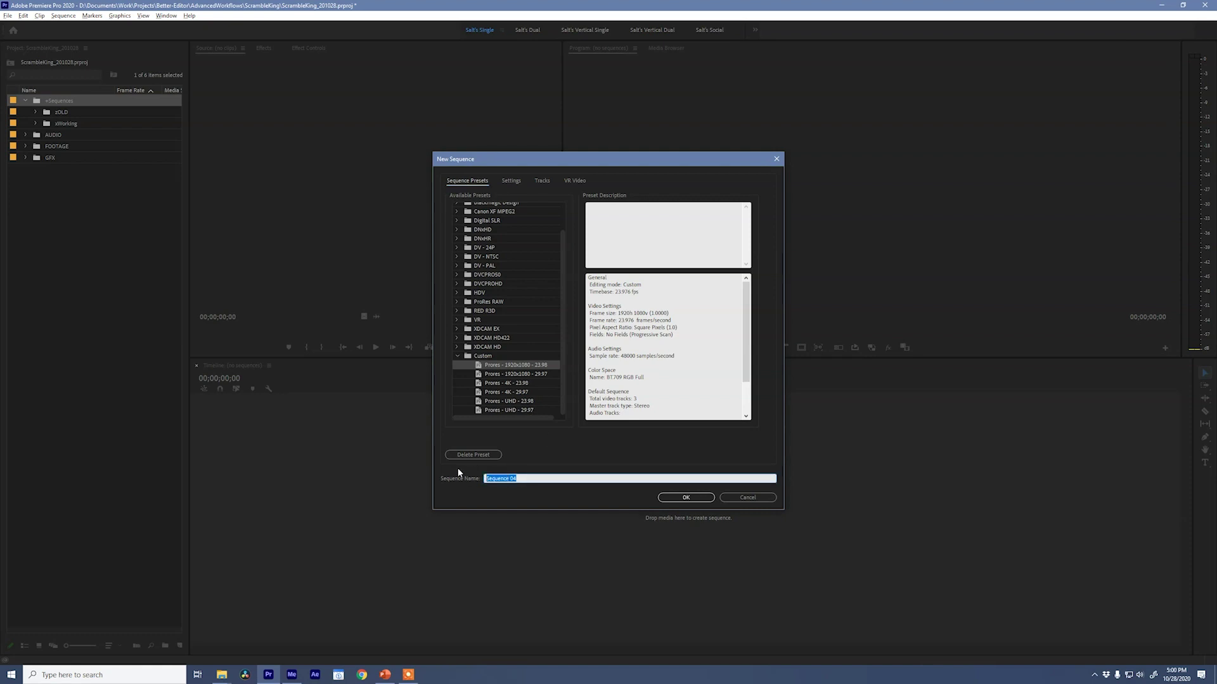
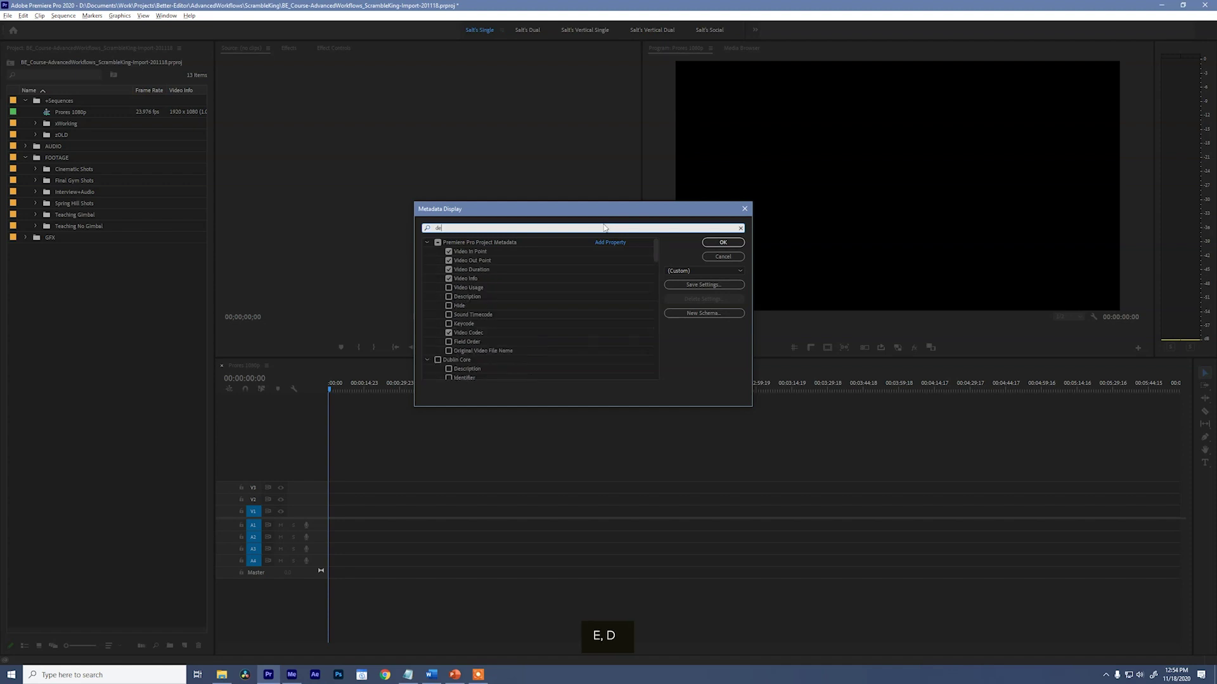
# Find and enable the project metadata's Description property and the Dynamic Media Camera Angle property for the metadata display
pyautogui.press('BackSpace')
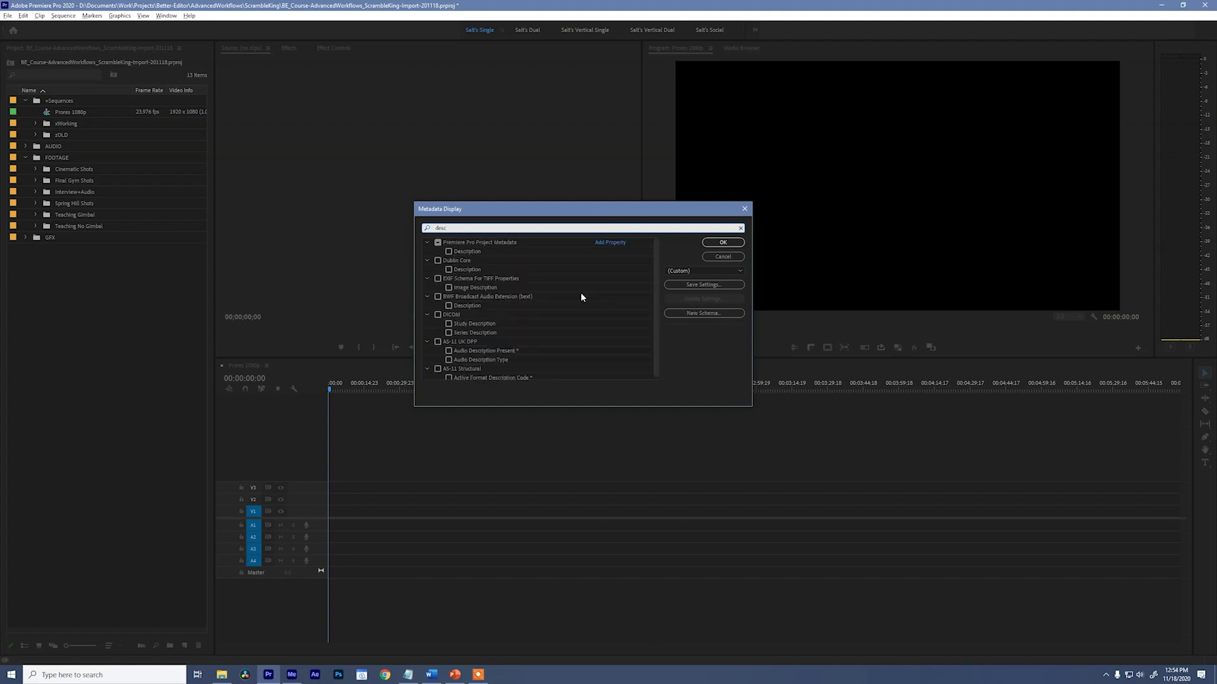
pyautogui.click(448, 252)
pyautogui.click(457, 227)
pyautogui.write('camera')
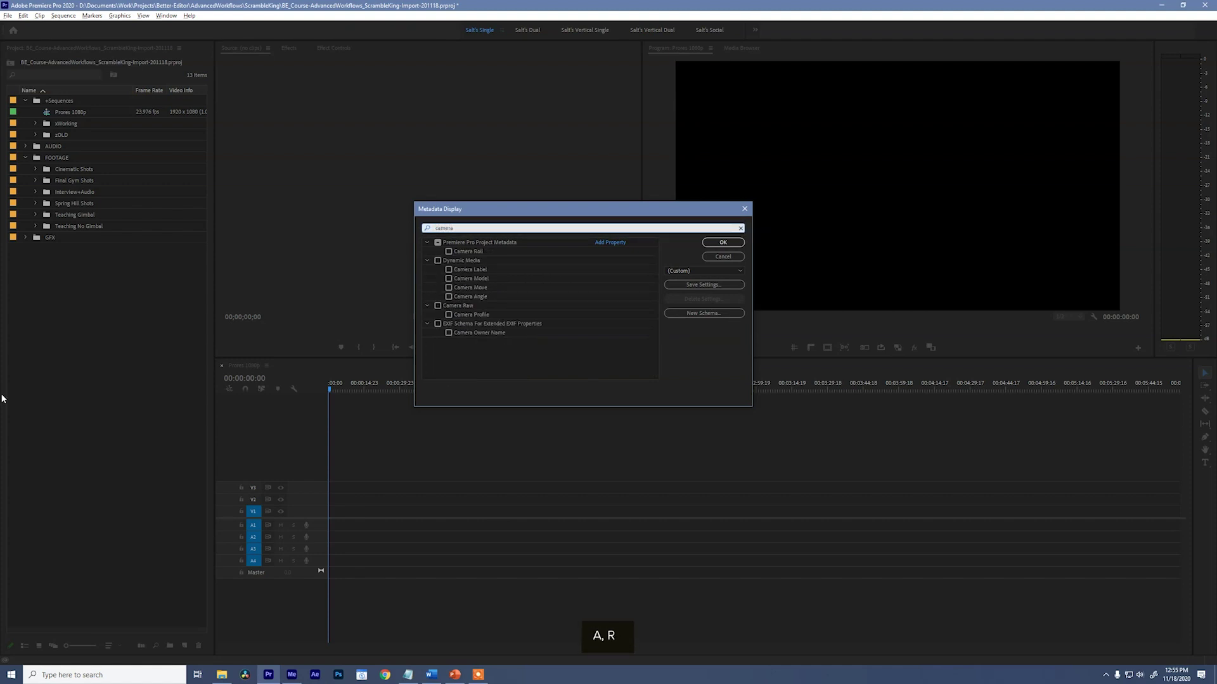
pyautogui.click(448, 296)
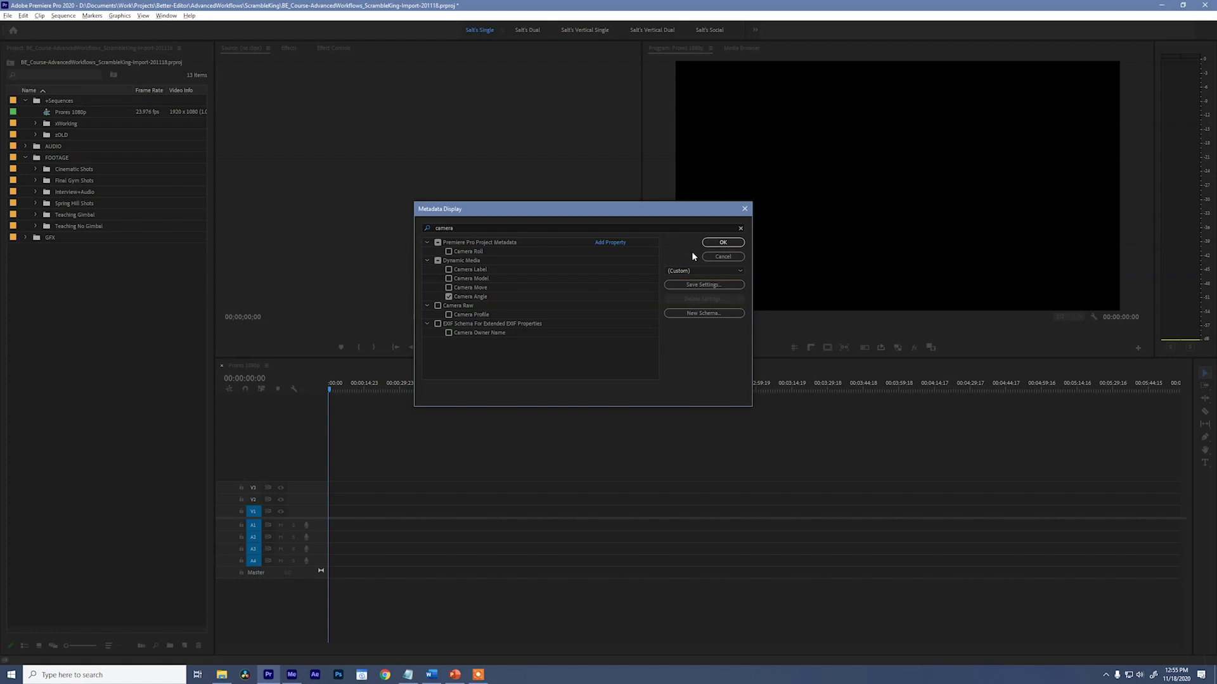
# Save the metadata display settings as "Basic Info" and apply them to the project
pyautogui.click(704, 287)
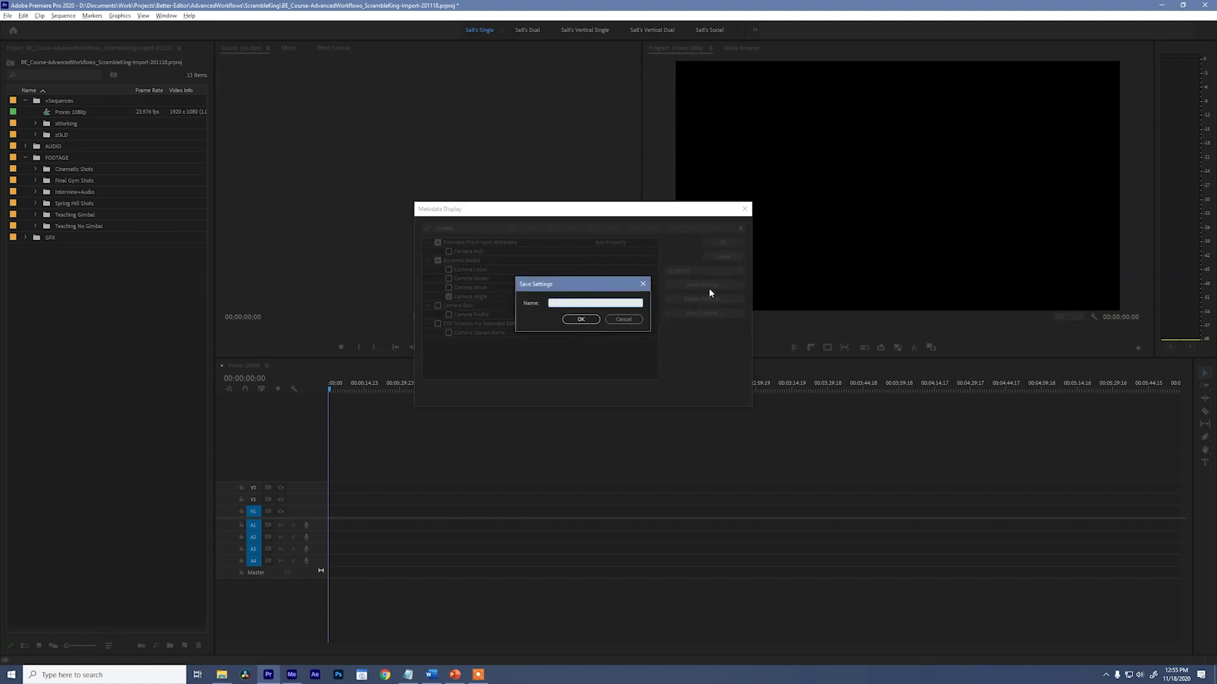
pyautogui.write('Basic Info')
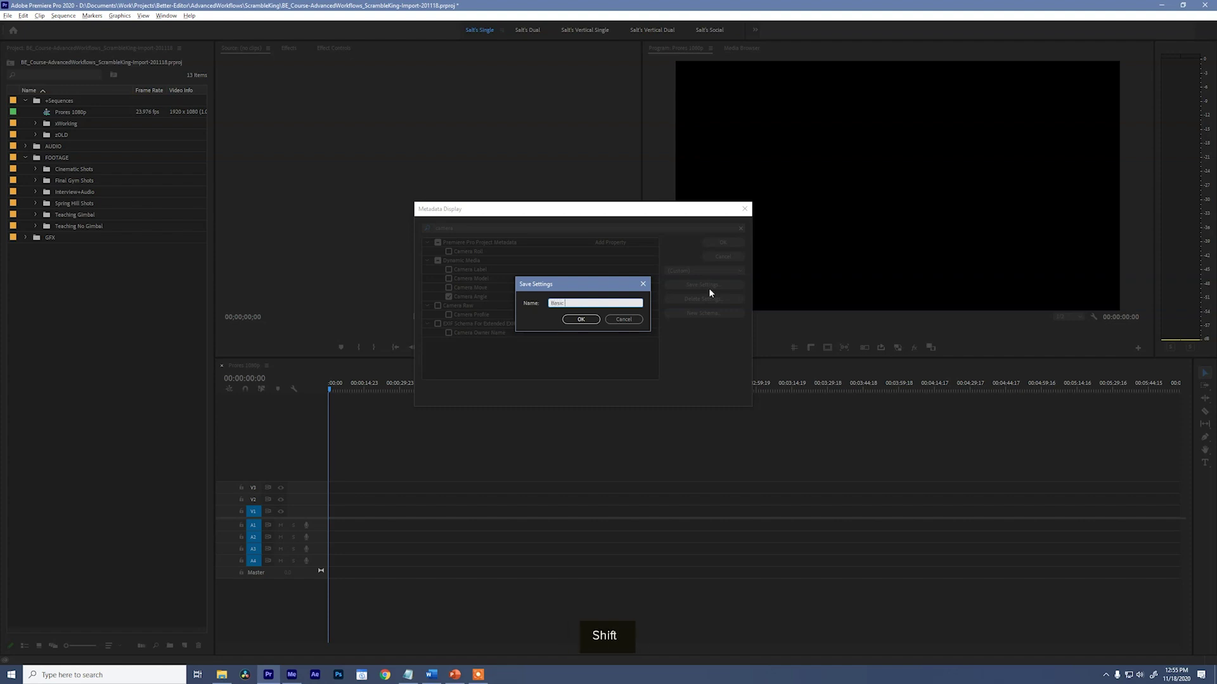
pyautogui.click(580, 319)
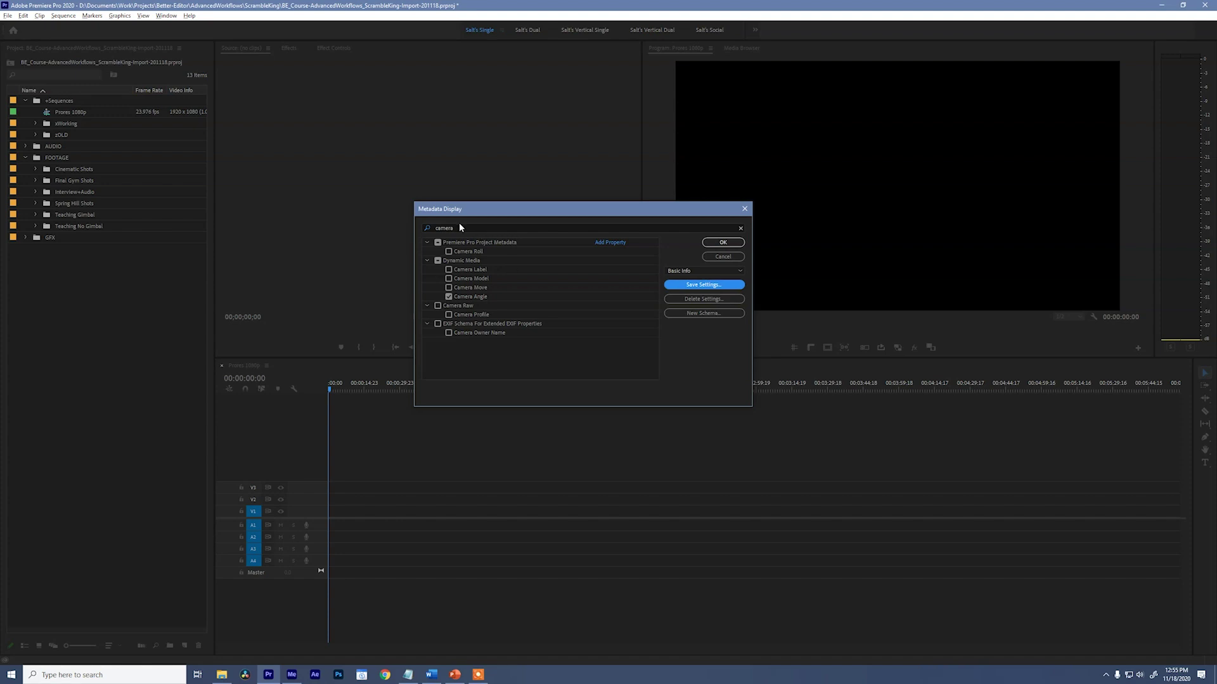
pyautogui.click(737, 244)
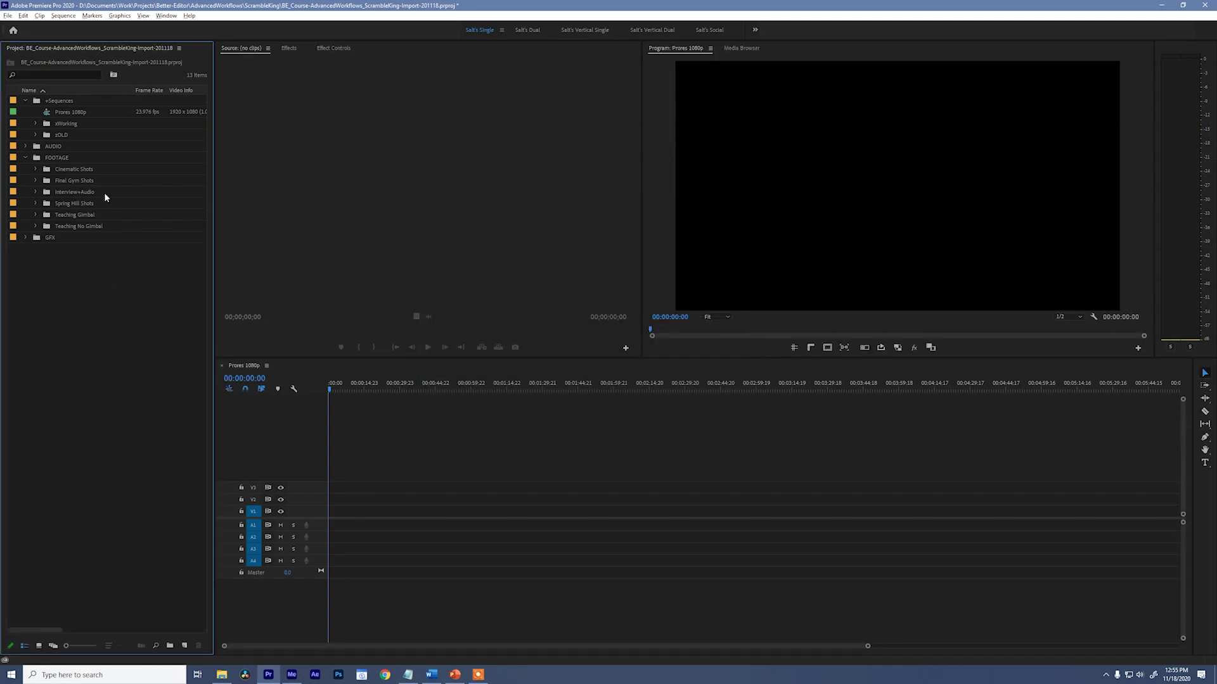
# Widen the project listing and the source monitor, and place the wider Description column directly after the Name column
pyautogui.click(55, 158)
pyautogui.moveTo(213, 291); pyautogui.dragTo(858, 302)
pyautogui.moveTo(1010, 276); pyautogui.dragTo(1126, 273)
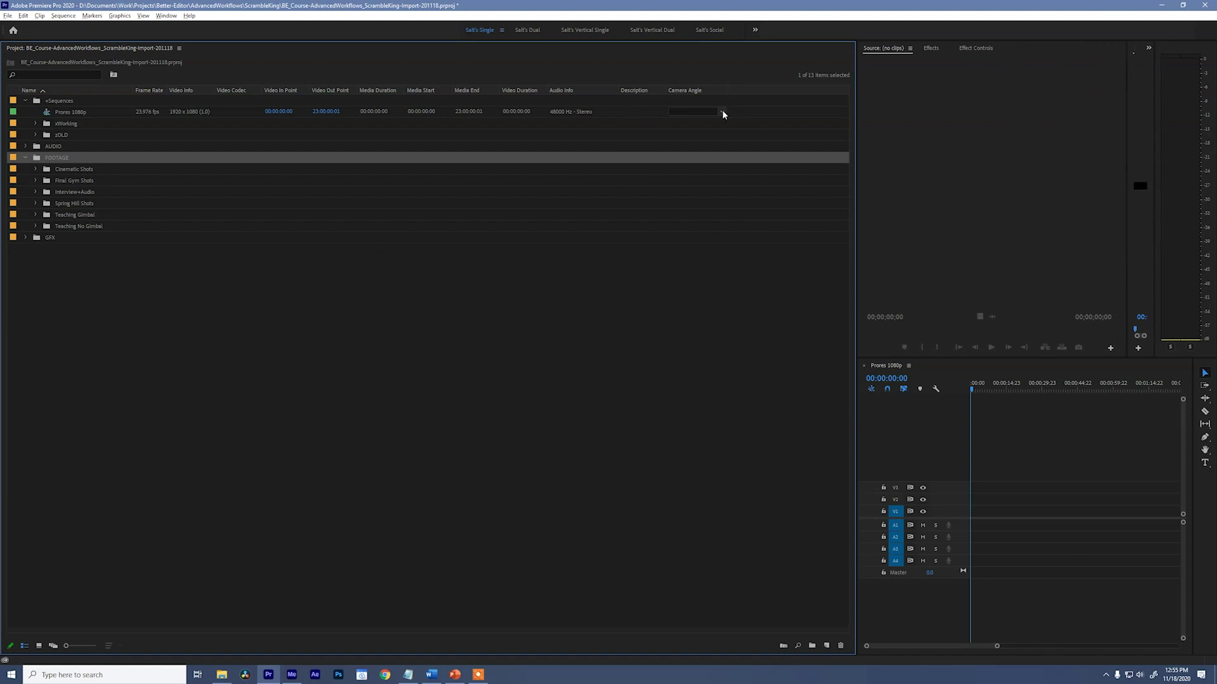
pyautogui.moveTo(637, 91); pyautogui.dragTo(575, 92)
pyautogui.moveTo(142, 91); pyautogui.dragTo(299, 92)
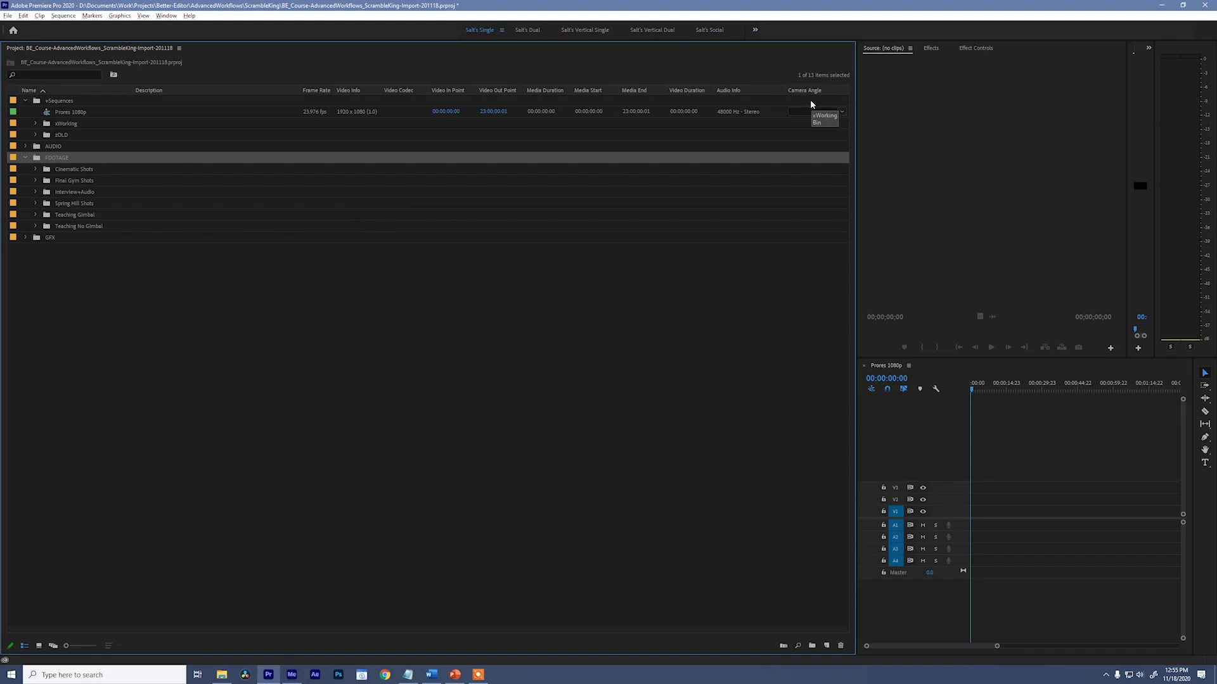
# Expand the Cinematic Shots bin and preview its R01_01 SLOW Wide Take Down clip in the source monitor
pyautogui.click(29, 166)
pyautogui.click(34, 169)
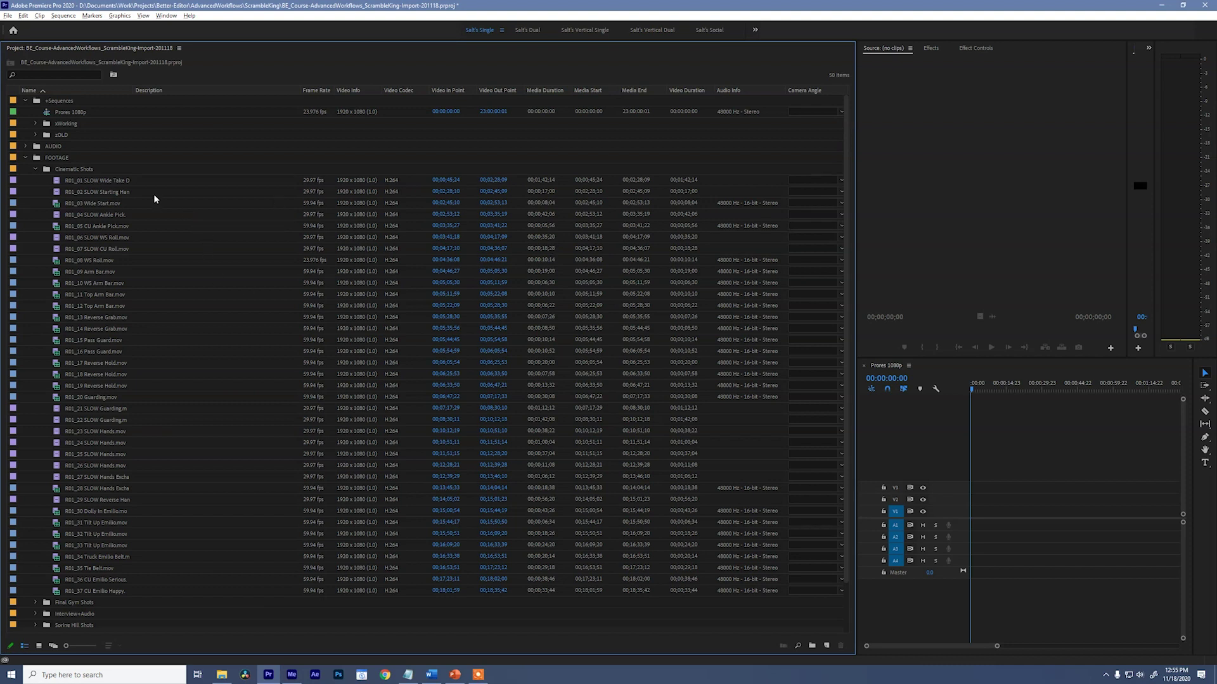
pyautogui.doubleClick(57, 181)
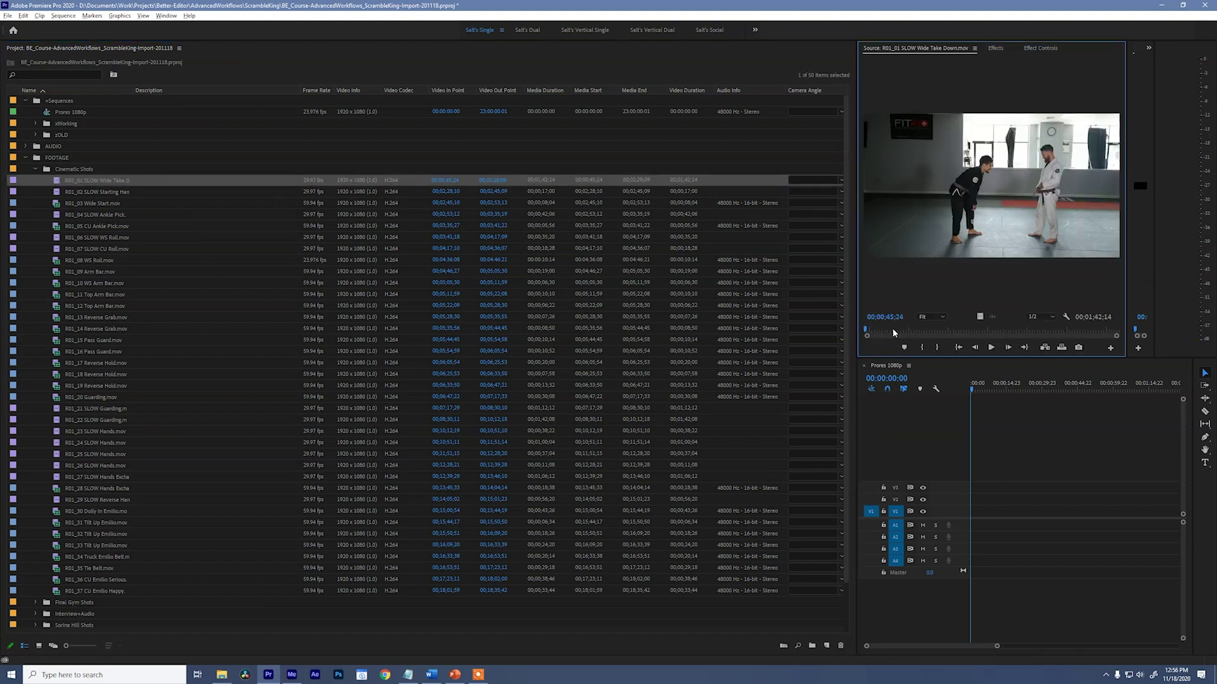
pyautogui.moveTo(894, 333); pyautogui.dragTo(1078, 331)
pyautogui.press('space')
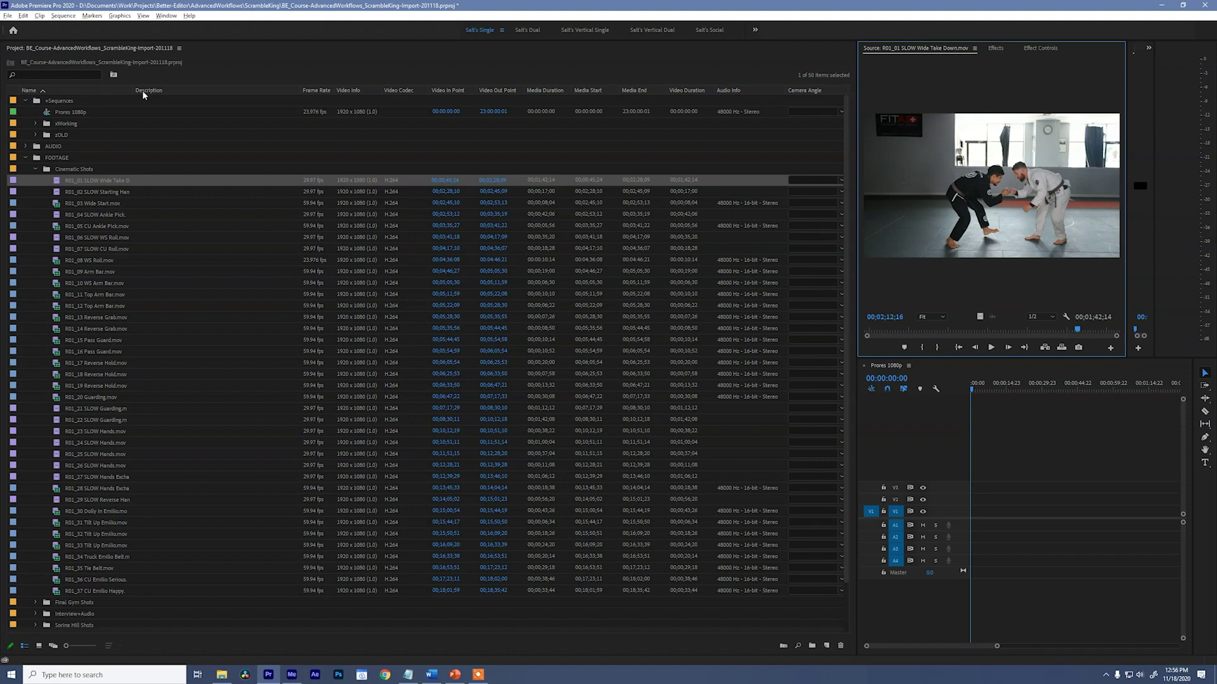
# Widen the Name column, describe the R01_01 clip as "Wide, Take Down, Slomo", and recheck its footage near the middle
pyautogui.moveTo(135, 90); pyautogui.dragTo(187, 91)
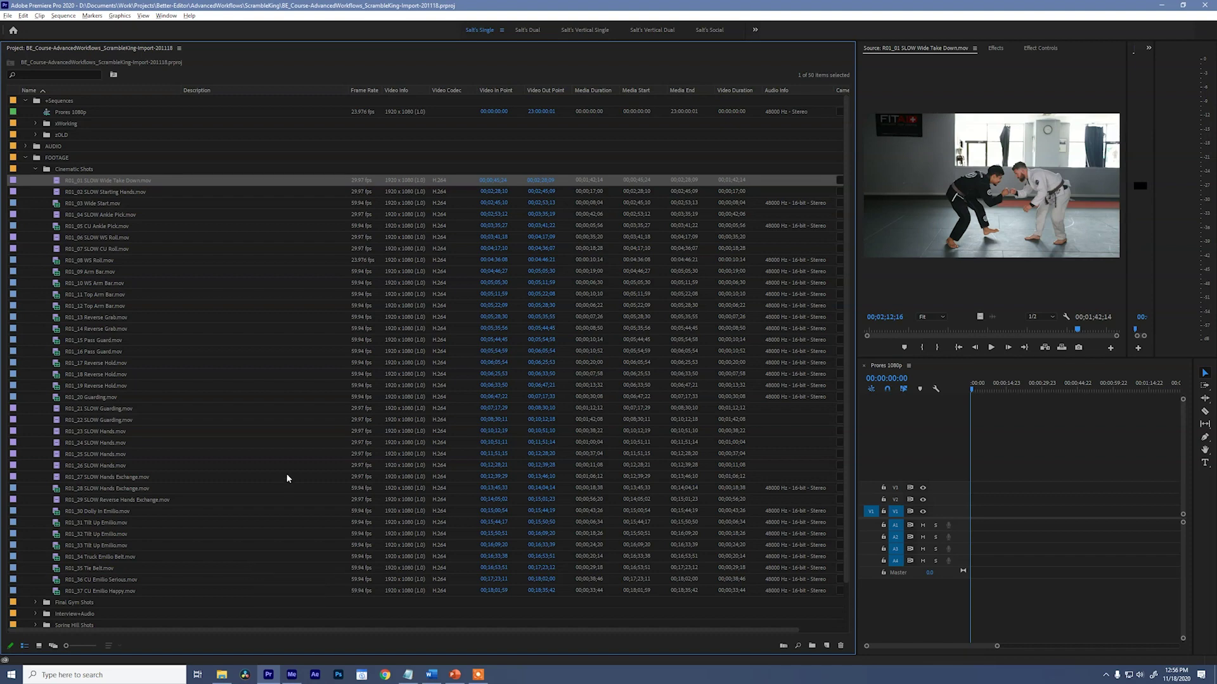
pyautogui.click(216, 184)
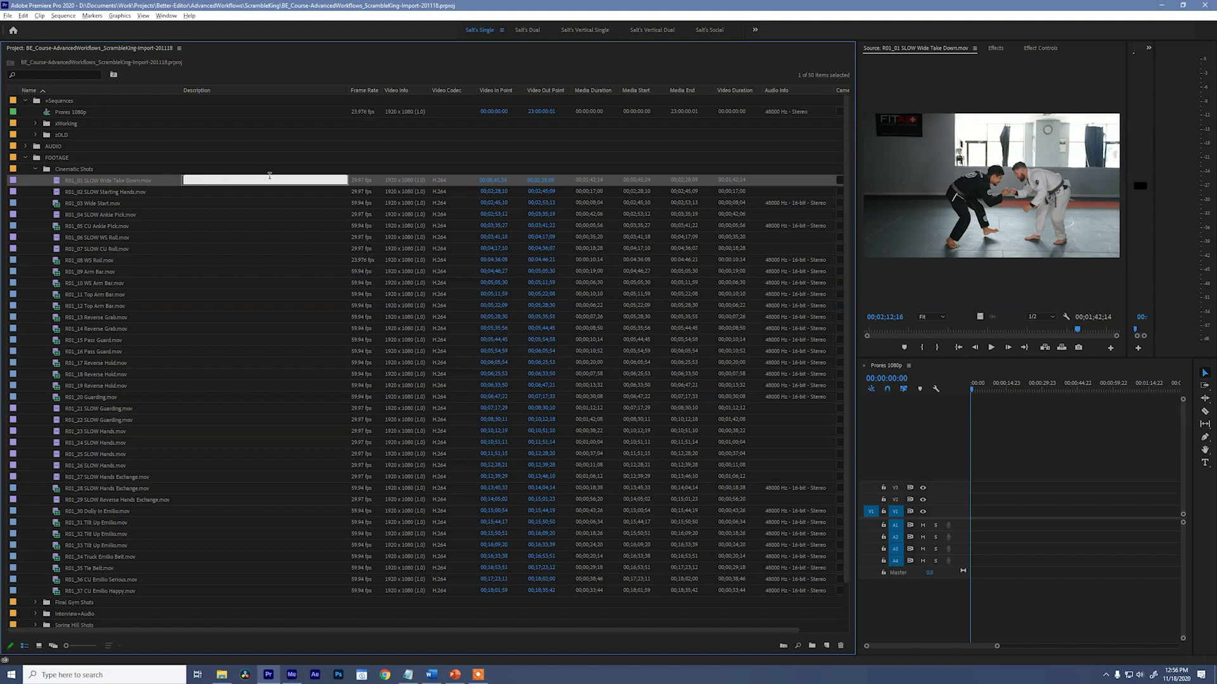
pyautogui.write('Wide')
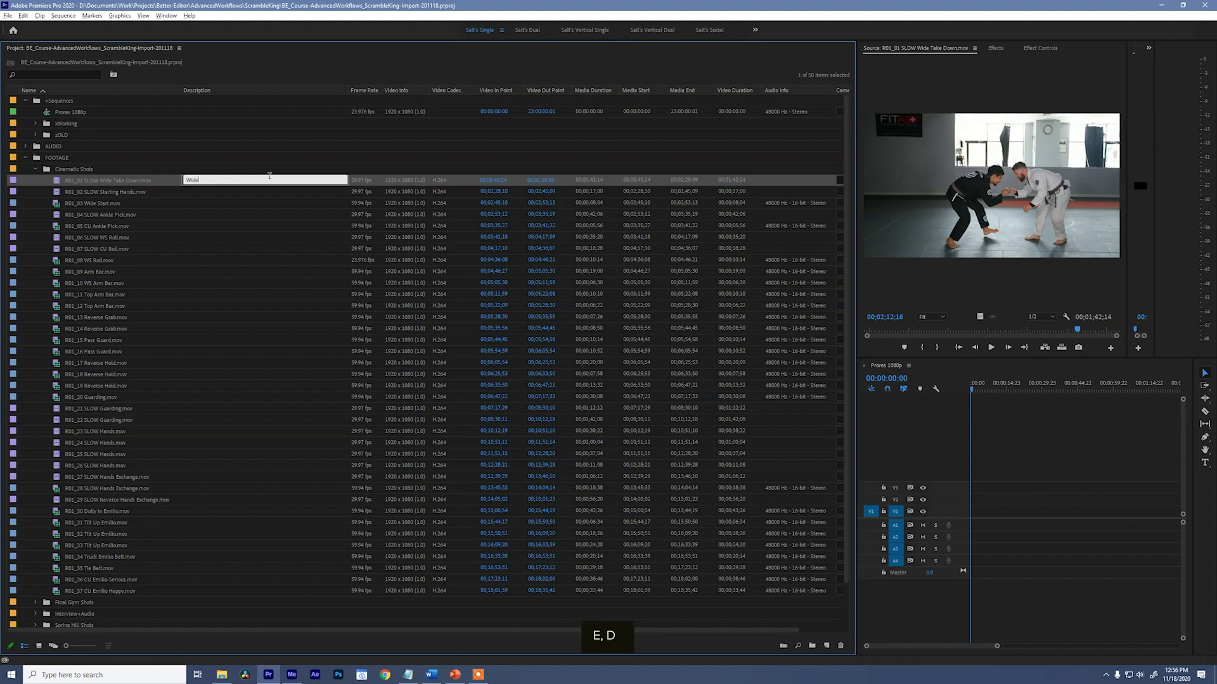
pyautogui.write(', Take Down, Slomo')
pyautogui.click(1022, 333)
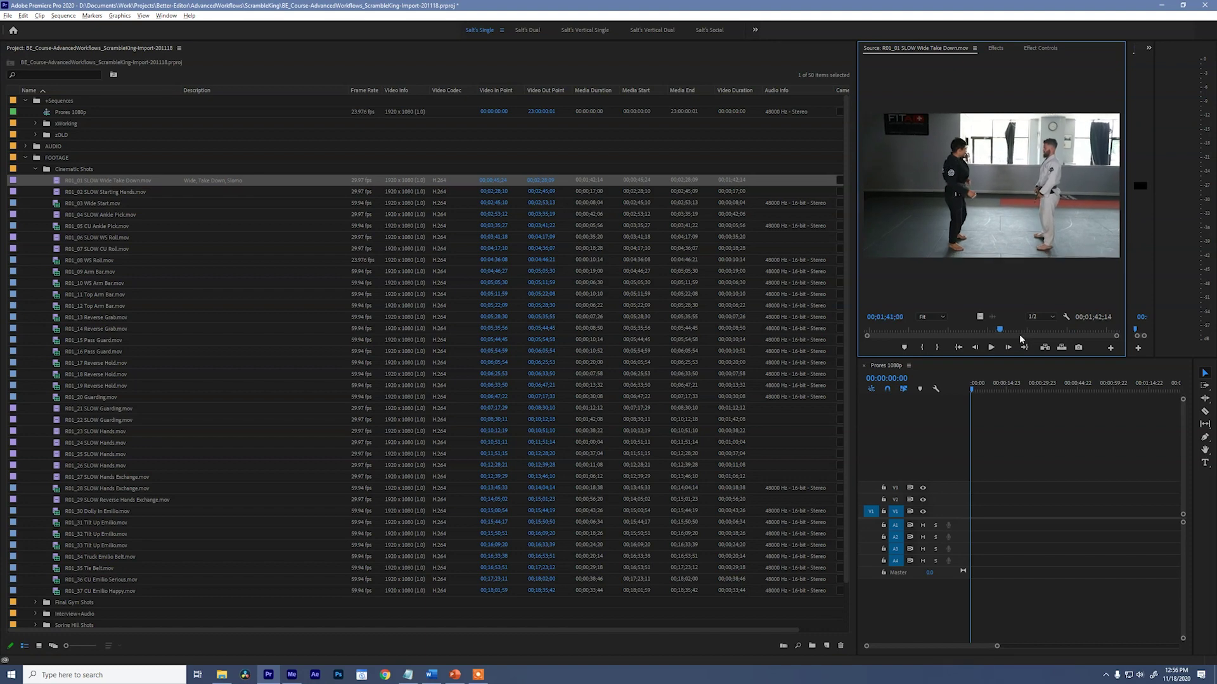
pyautogui.press('space')
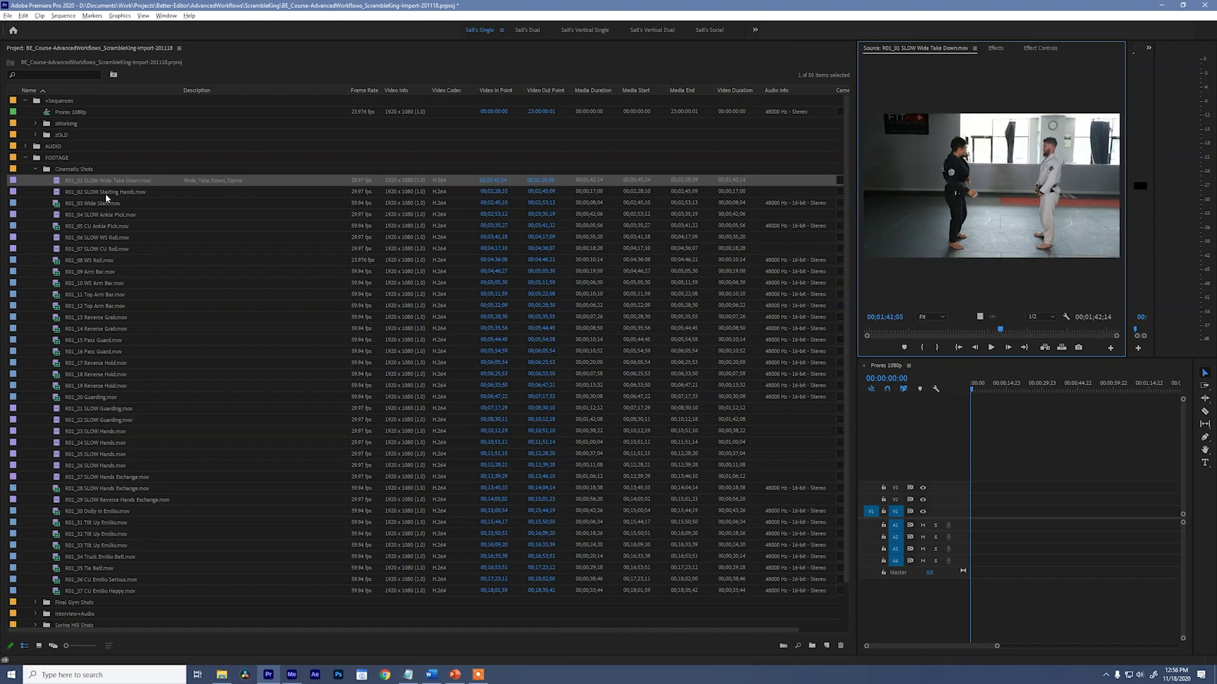
# Load the R01_02 SLOW Starting Hands clip in the source monitor and scrub through its footage
pyautogui.click(57, 194)
pyautogui.doubleClick(57, 192)
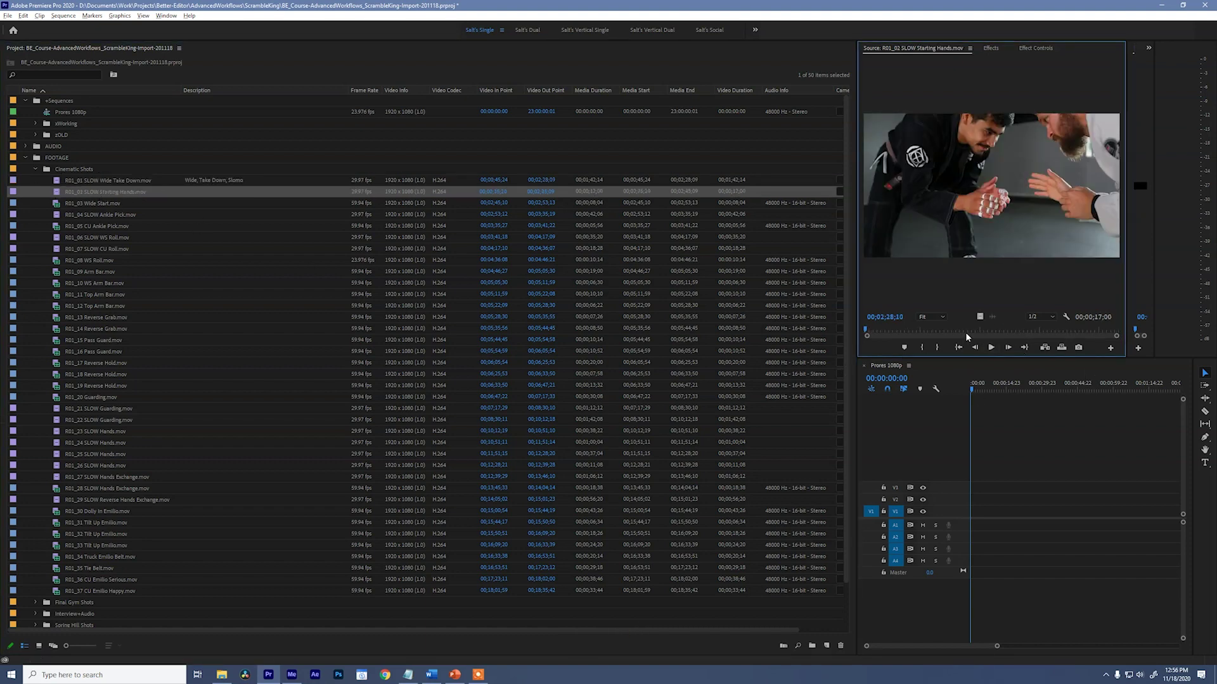
pyautogui.moveTo(906, 334); pyautogui.dragTo(1052, 331)
# Set the R01_02 SLOW Starting Hands clip's description to "Close, hand shake, match start"
pyautogui.click(200, 192)
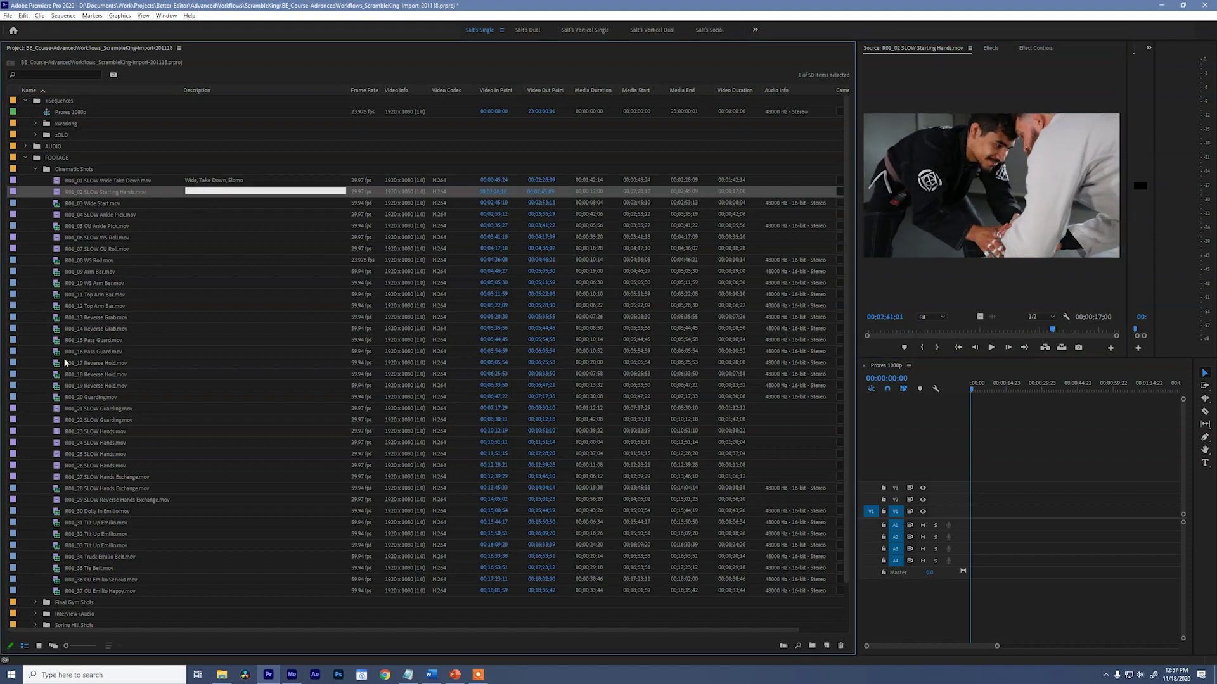
pyautogui.write('Close')
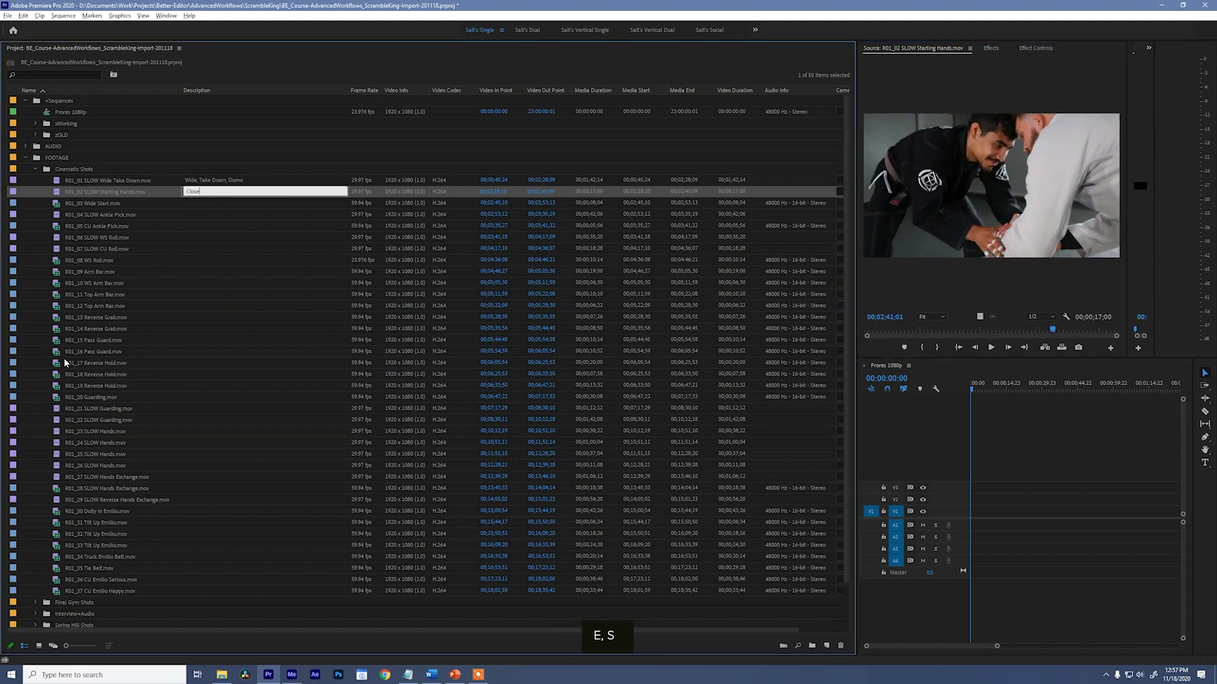
pyautogui.write(' up,')
pyautogui.hotkey('ctrl', 'a')
pyautogui.write('CU')
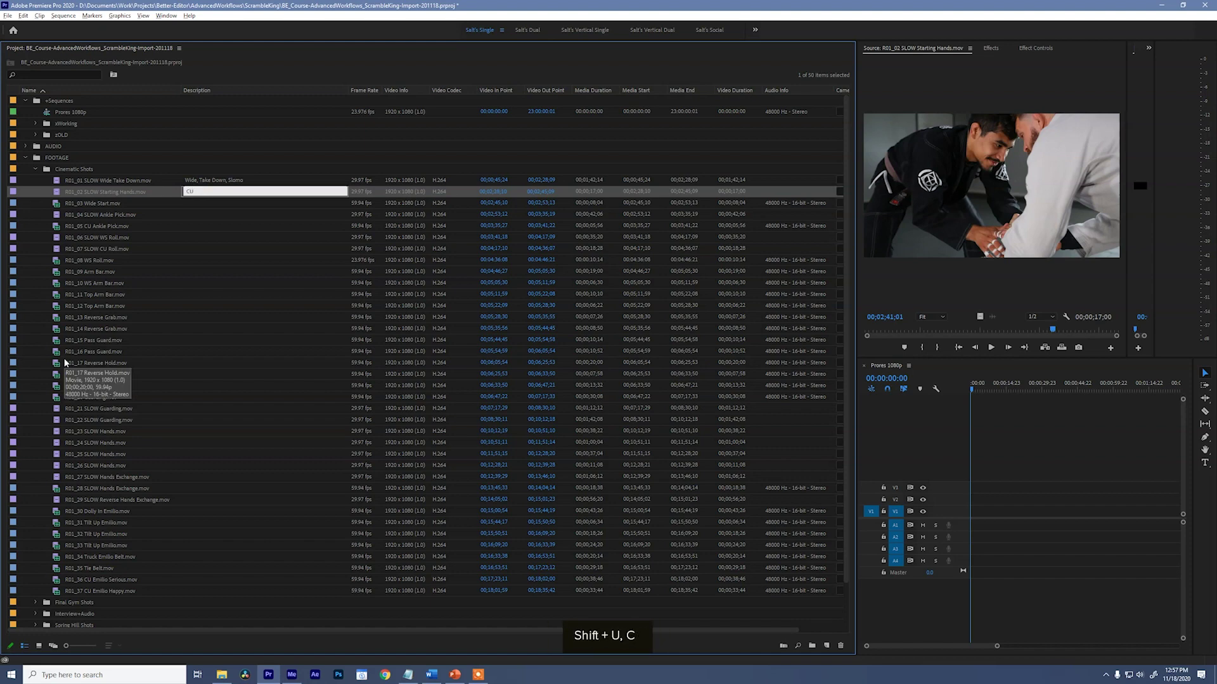
pyautogui.hotkey('ctrl', 'a')
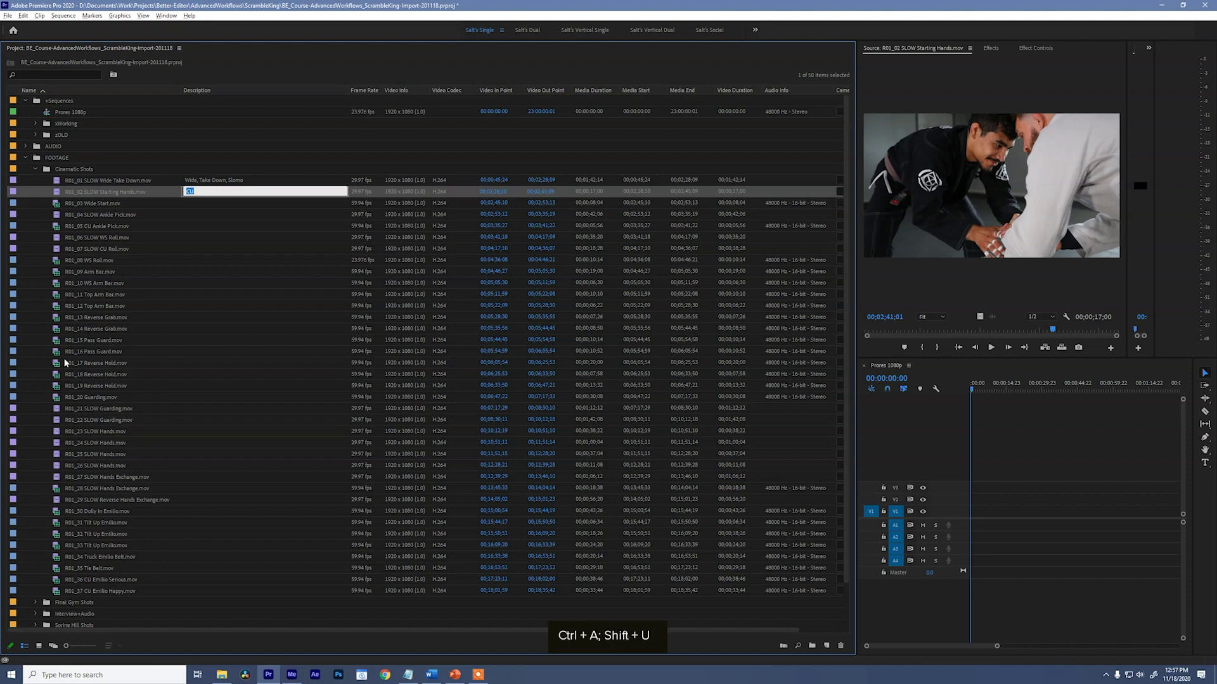
pyautogui.write('Close,')
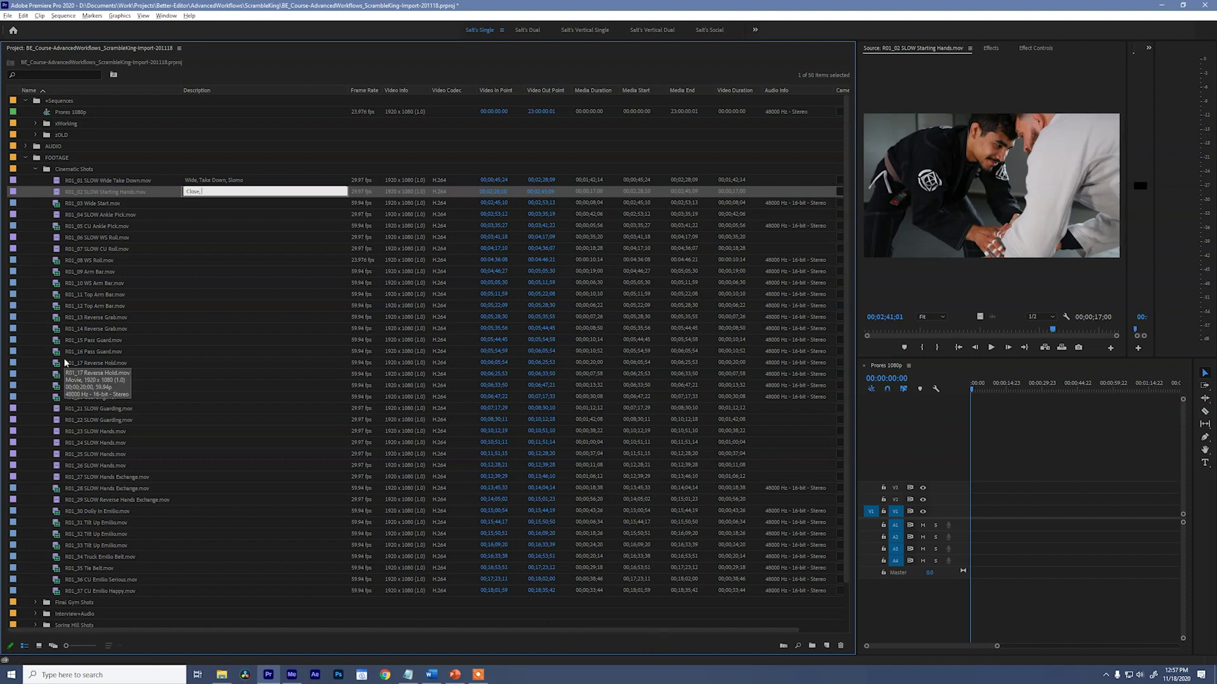
pyautogui.write(' hand shak')
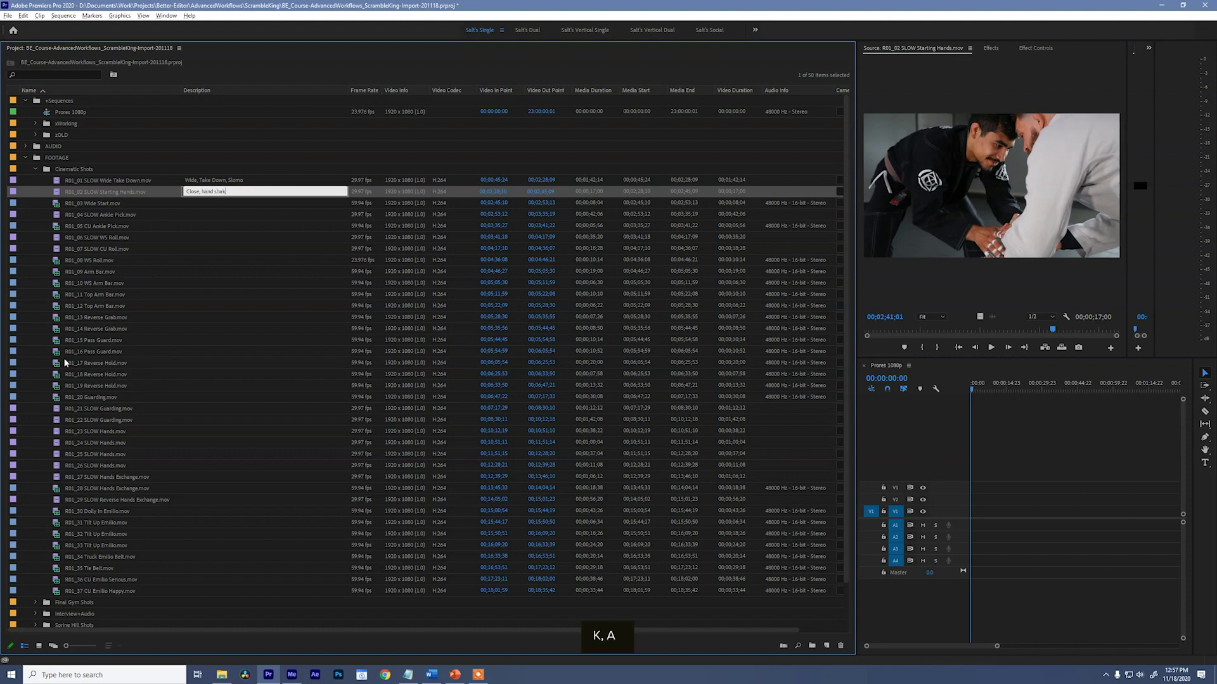
pyautogui.write('e, match start')
pyautogui.press('Return')
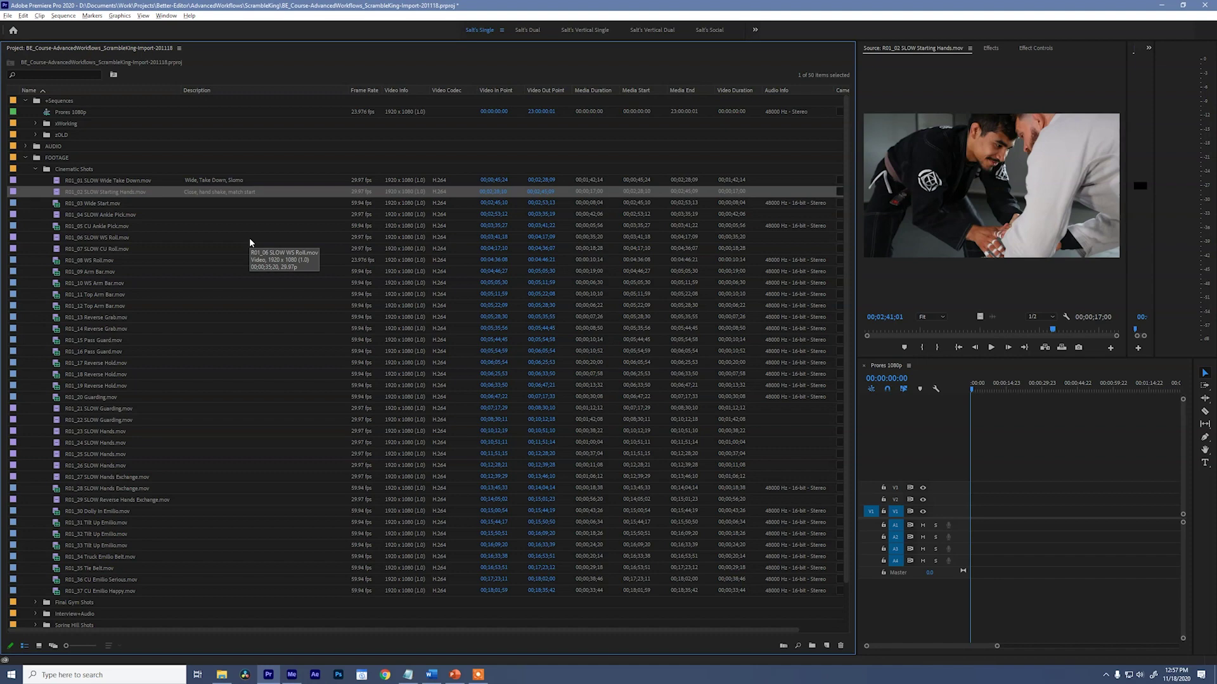
# Step through the Description fields from the R01_03 Wide Start clip to the R01_05 CU Ankle Pick clip
pyautogui.click(209, 203)
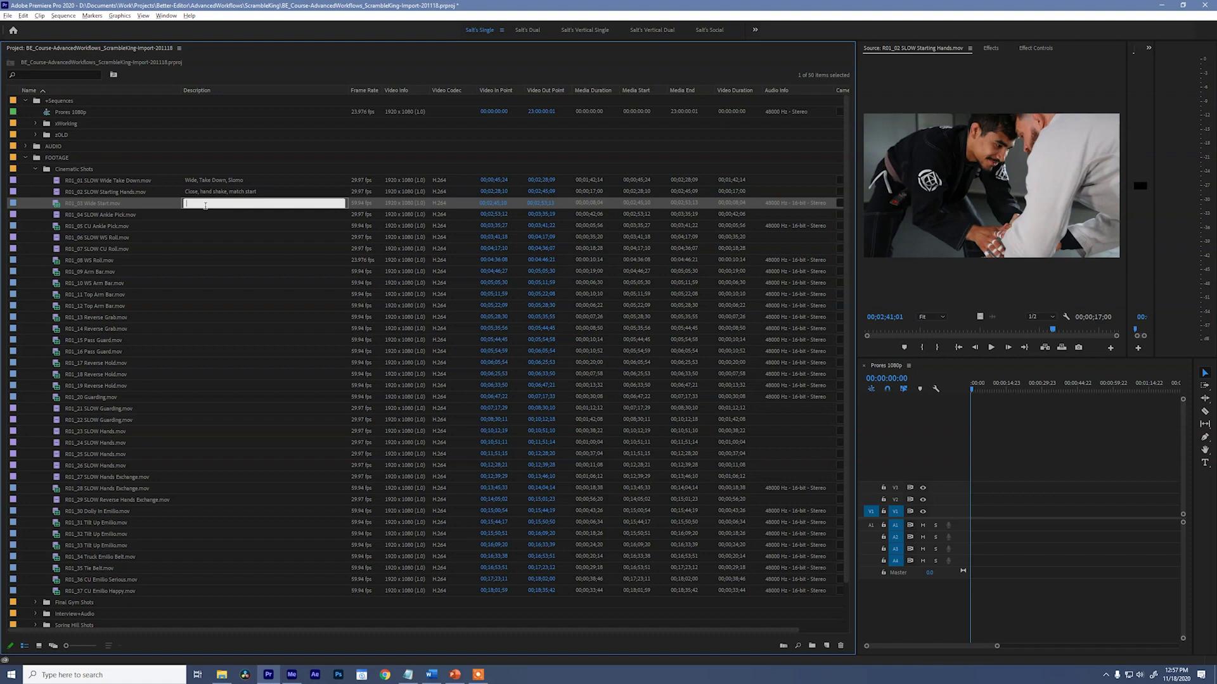
pyautogui.press('Tab')
pyautogui.press('Tab')
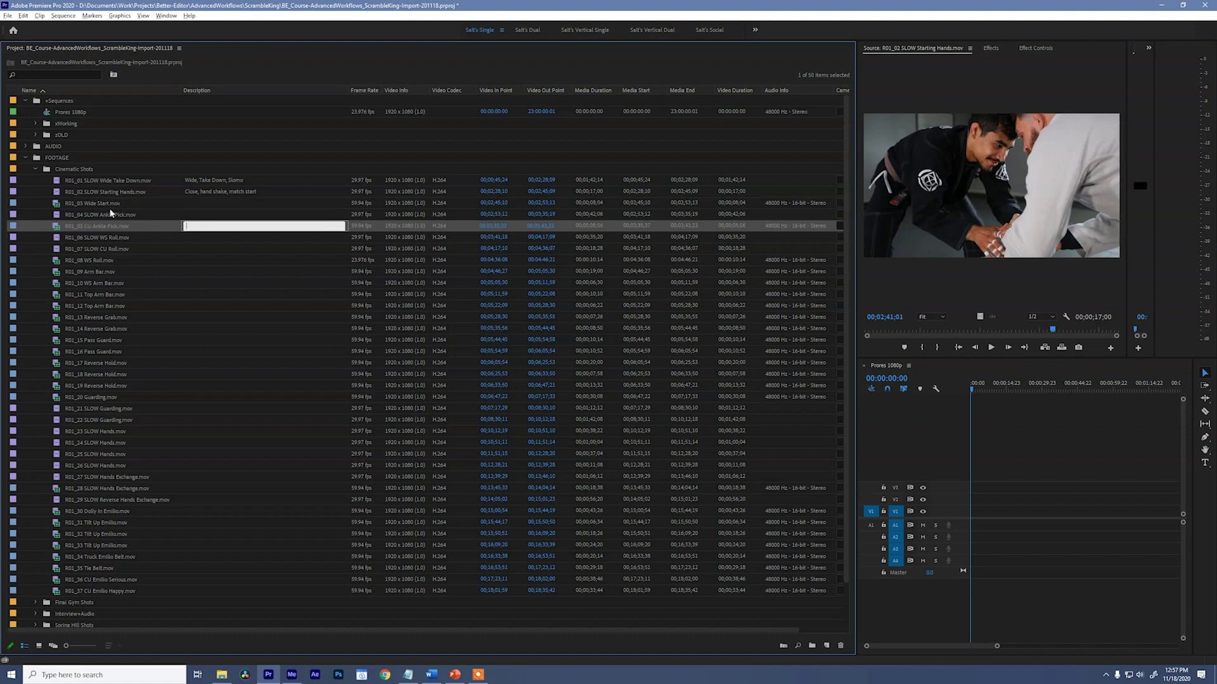
# Collapse the Cinematic Shots bin, and expand the Interview+Audio bin with its Clean and Dirty sub-bins
pyautogui.click(36, 169)
pyautogui.click(35, 169)
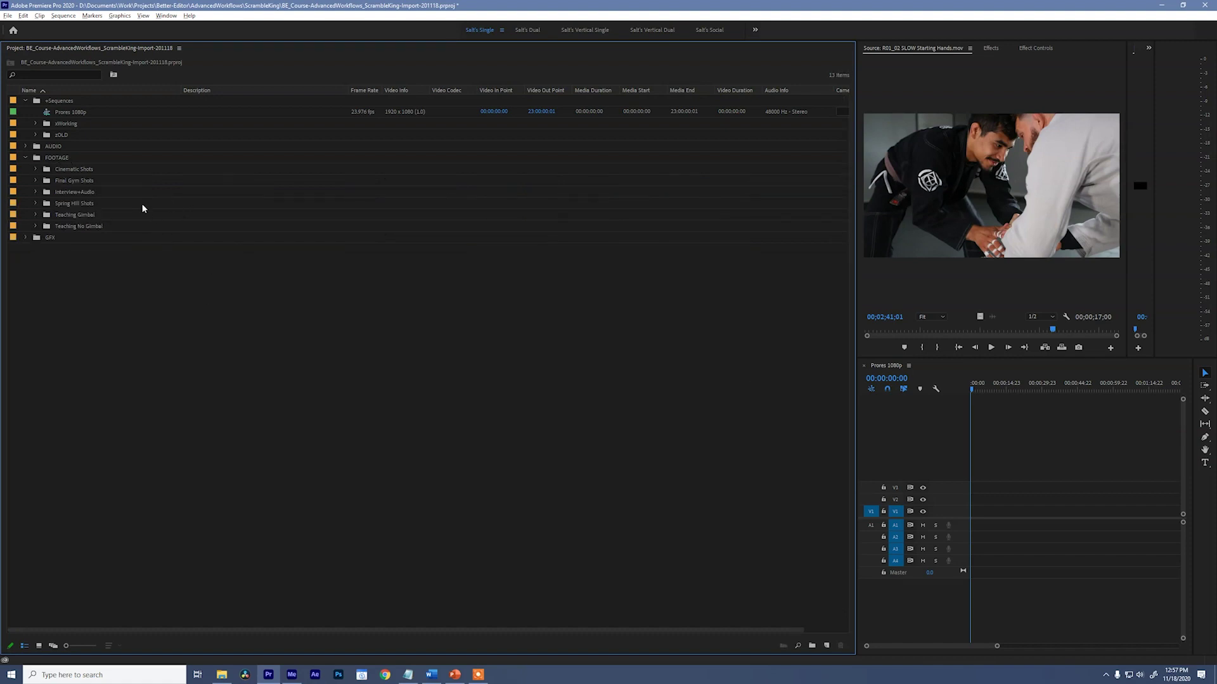
pyautogui.click(36, 192)
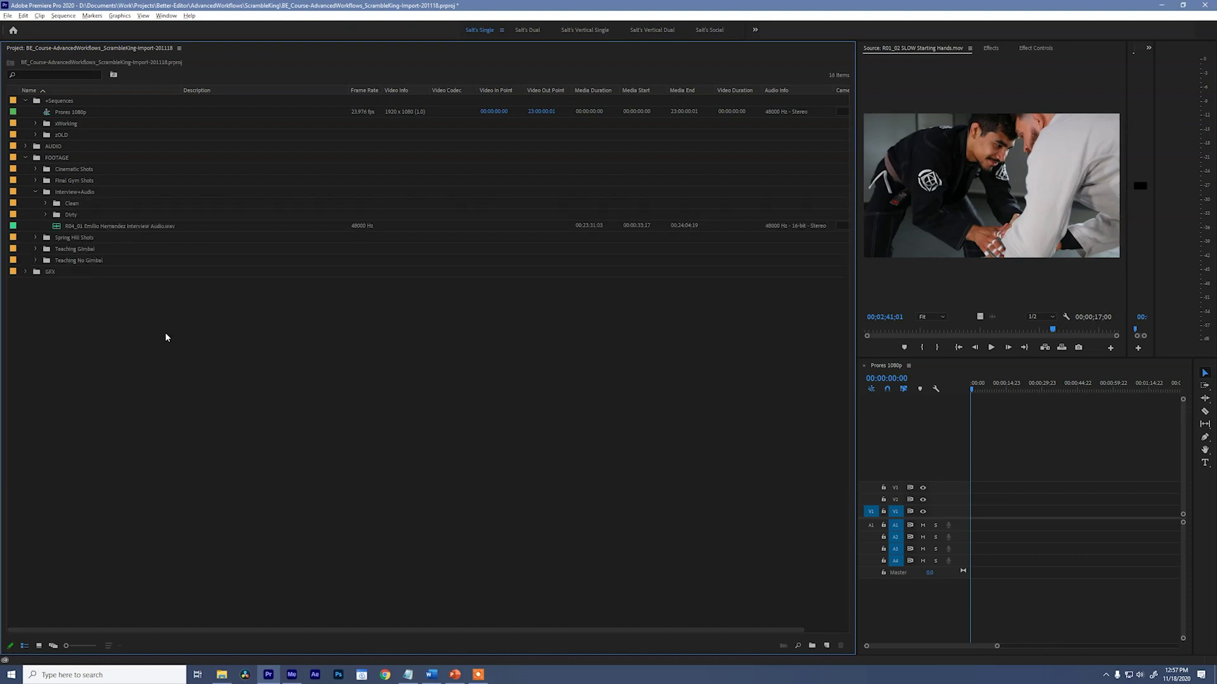
pyautogui.click(45, 215)
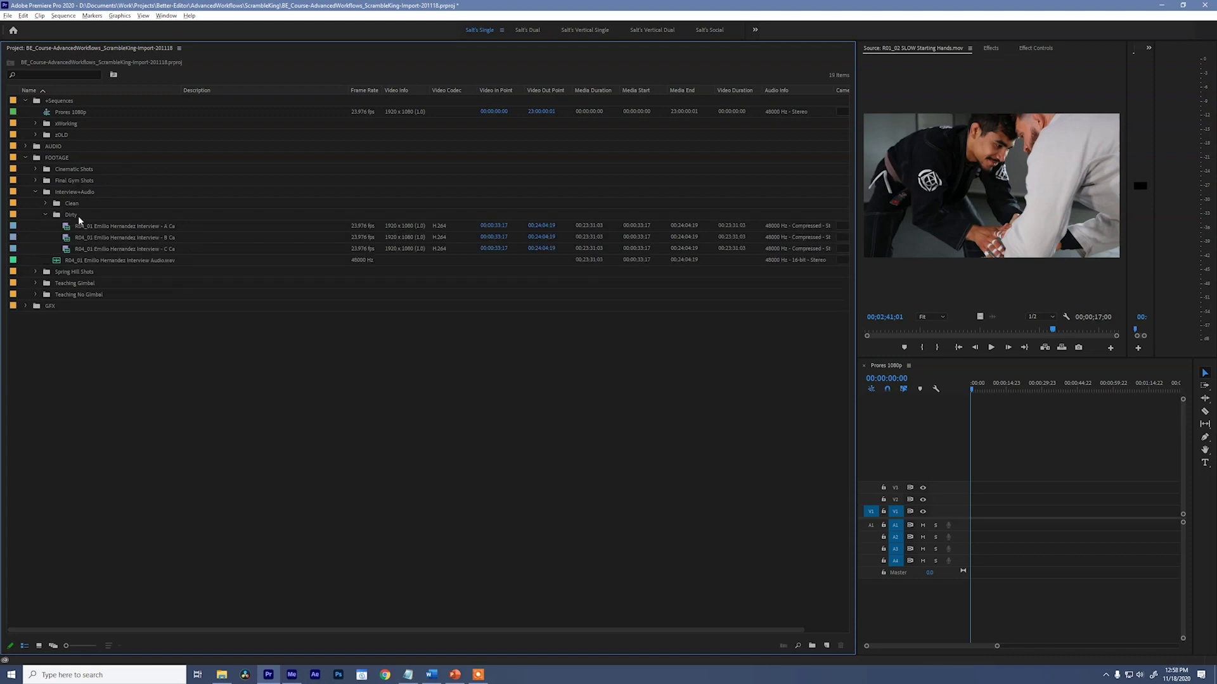
pyautogui.click(45, 204)
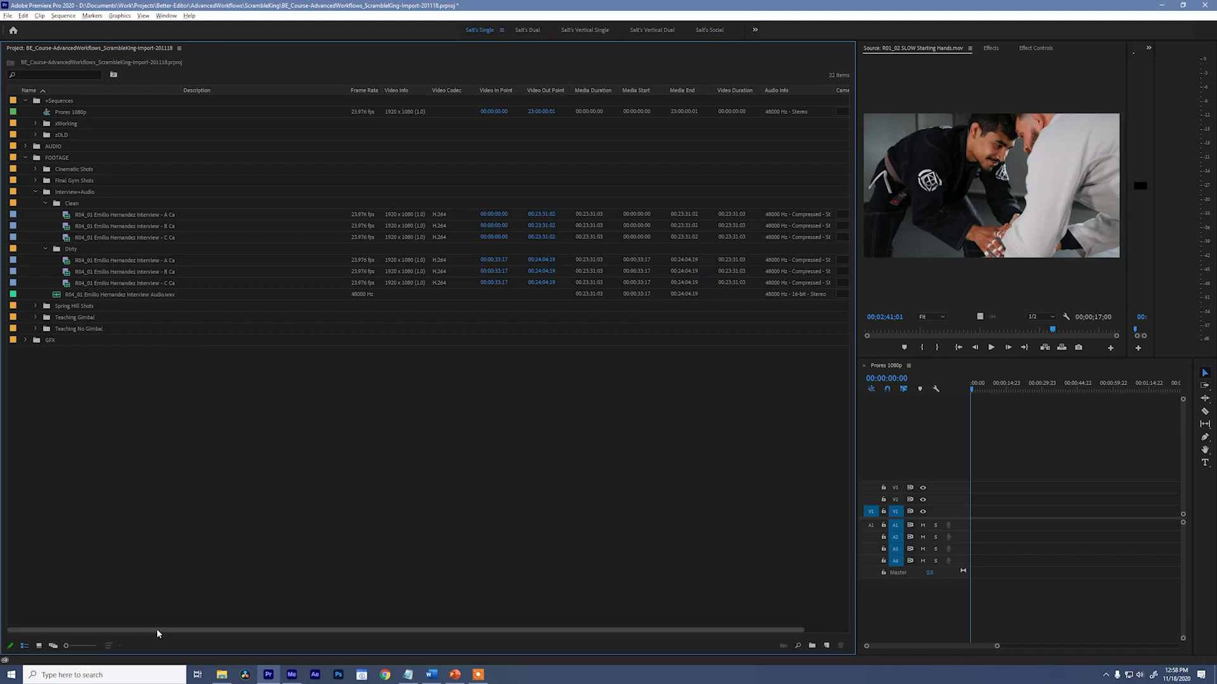
# Widen the Name column enough to show the full names of the interview clips alongside the Camera Angle column
pyautogui.moveTo(160, 629); pyautogui.dragTo(269, 625)
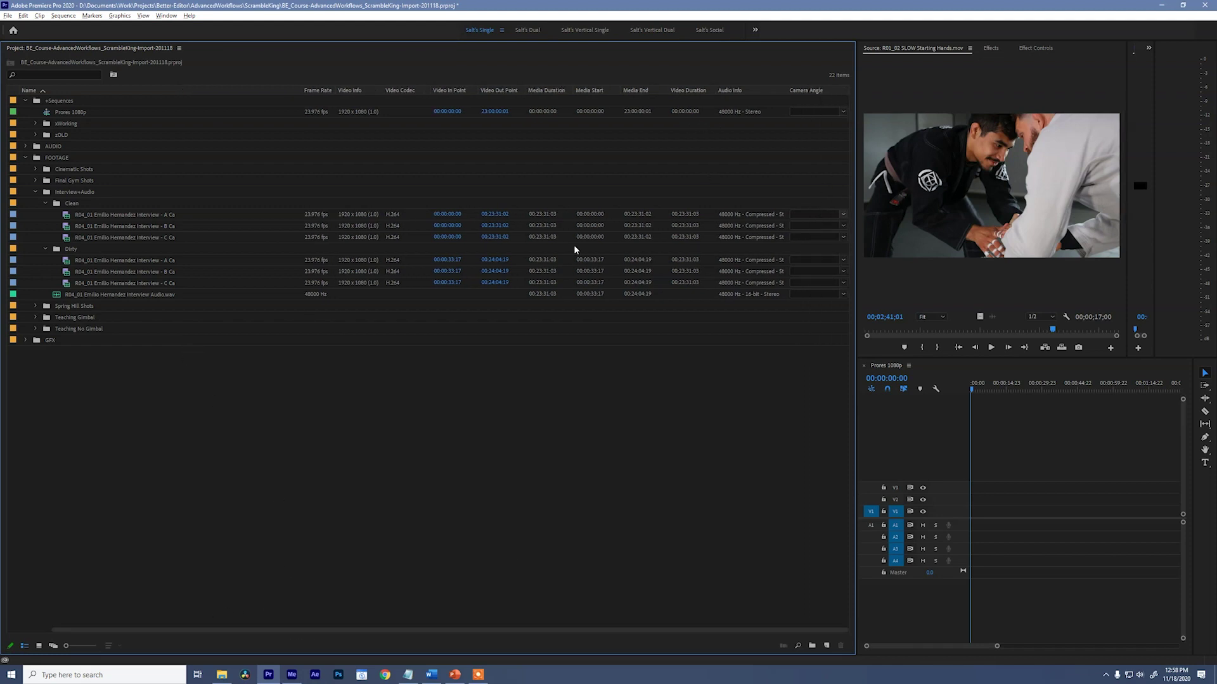
pyautogui.click(153, 215)
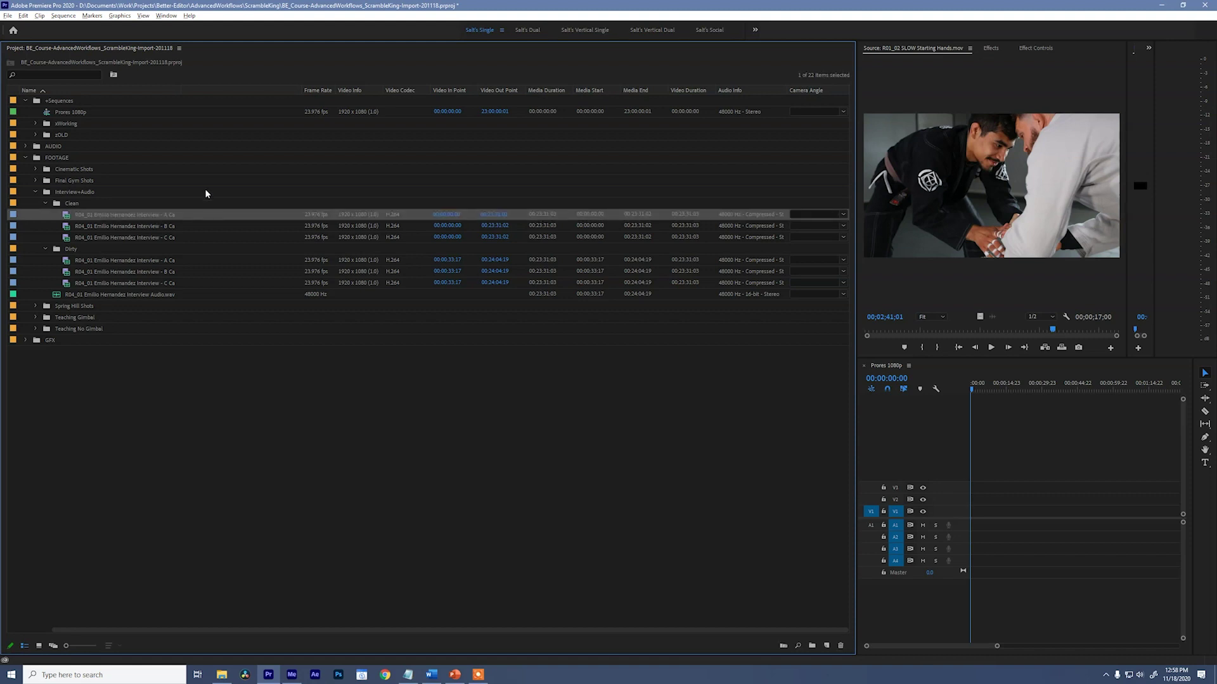
pyautogui.moveTo(184, 93); pyautogui.dragTo(226, 92)
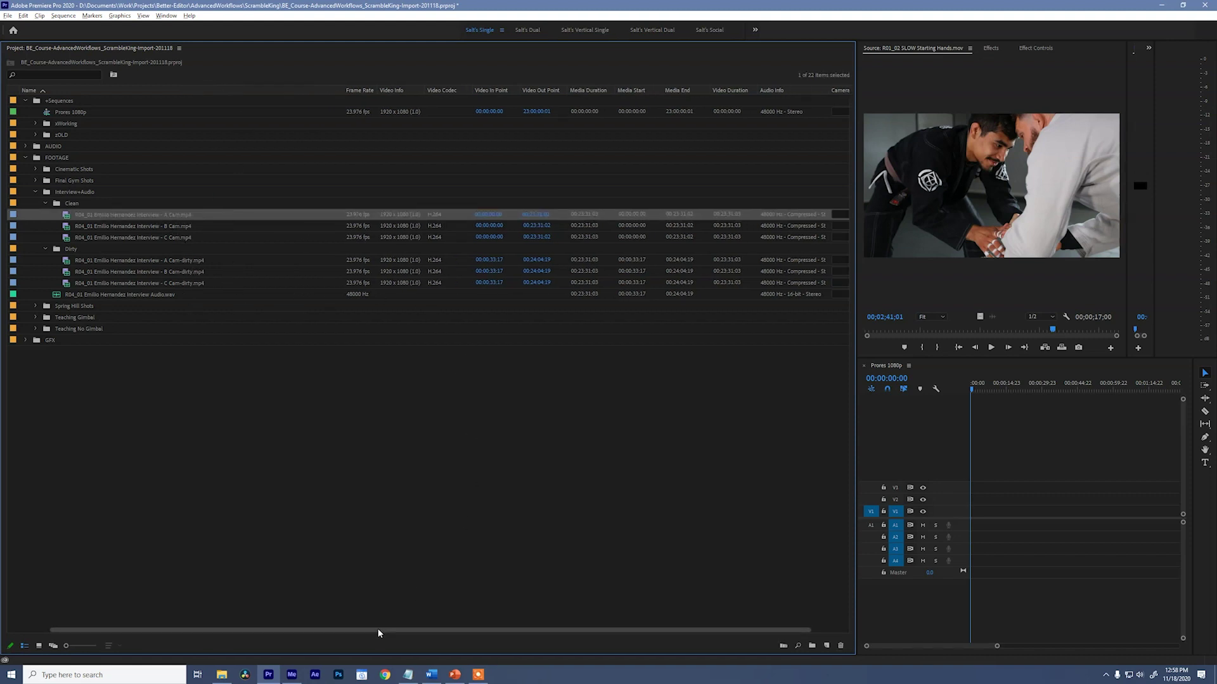
pyautogui.moveTo(378, 630); pyautogui.dragTo(418, 630)
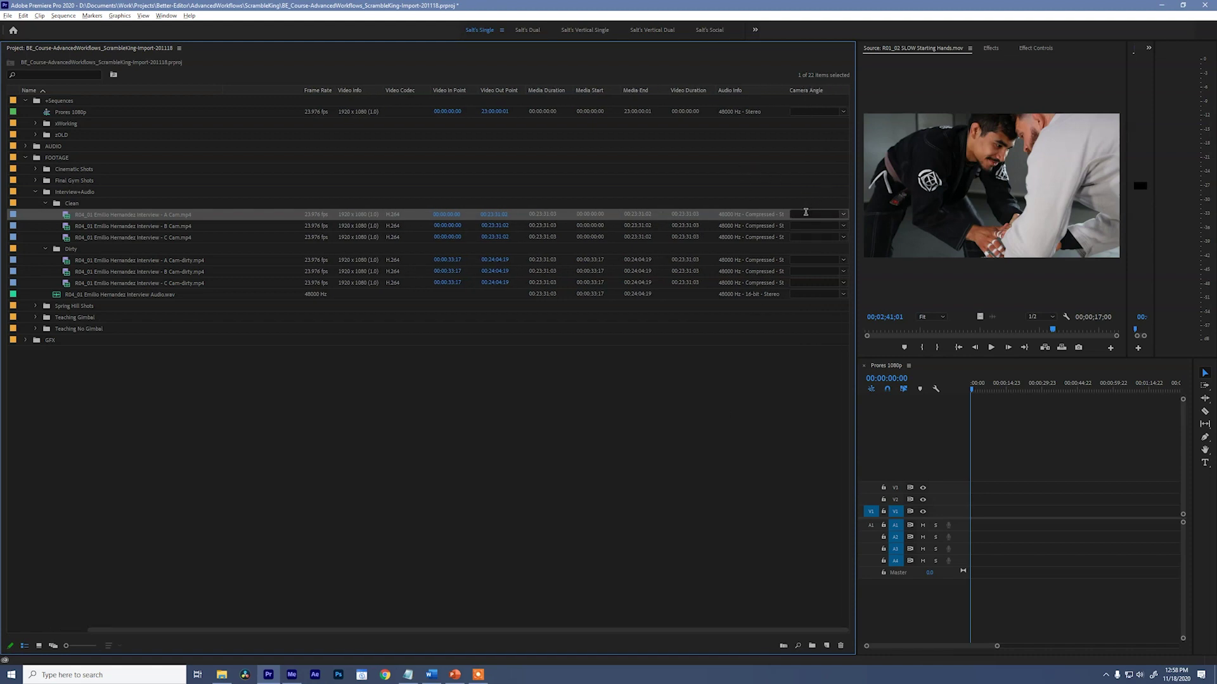
# Set the Camera Angle of the A Cam interview clips in both the Clean and Dirty bins to "A Cam"
pyautogui.click(817, 214)
pyautogui.write('A Came')
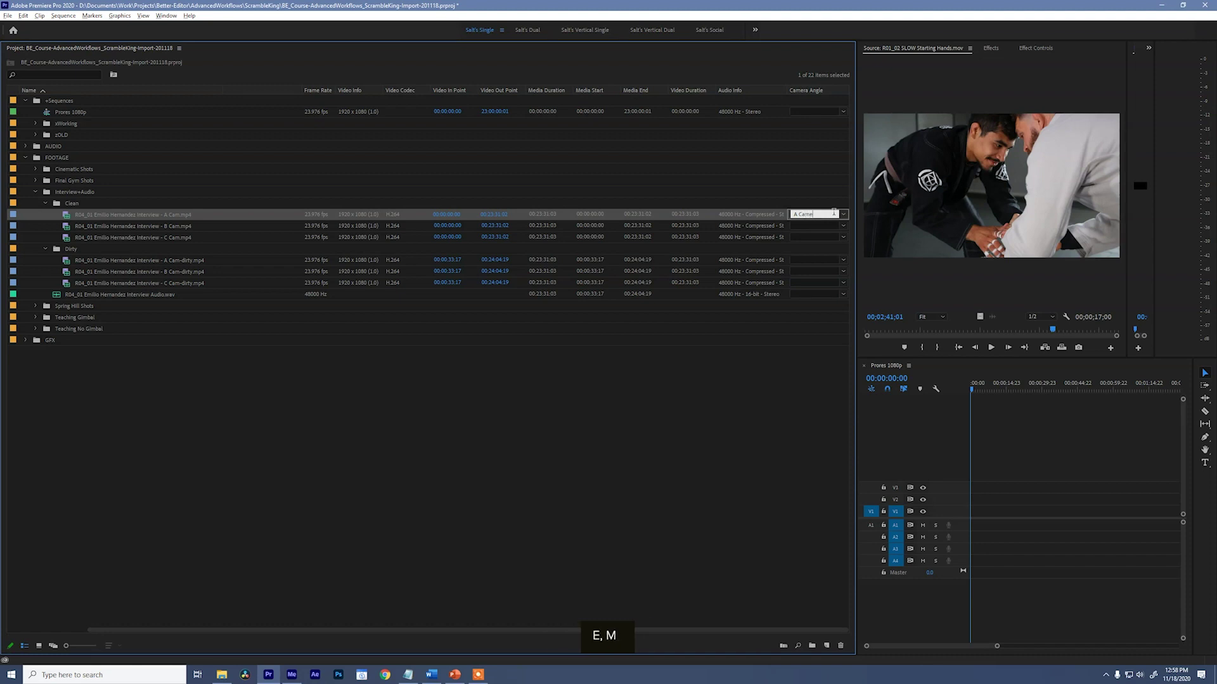
pyautogui.press('BackSpace')
pyautogui.hotkey('ctrl', 'a')
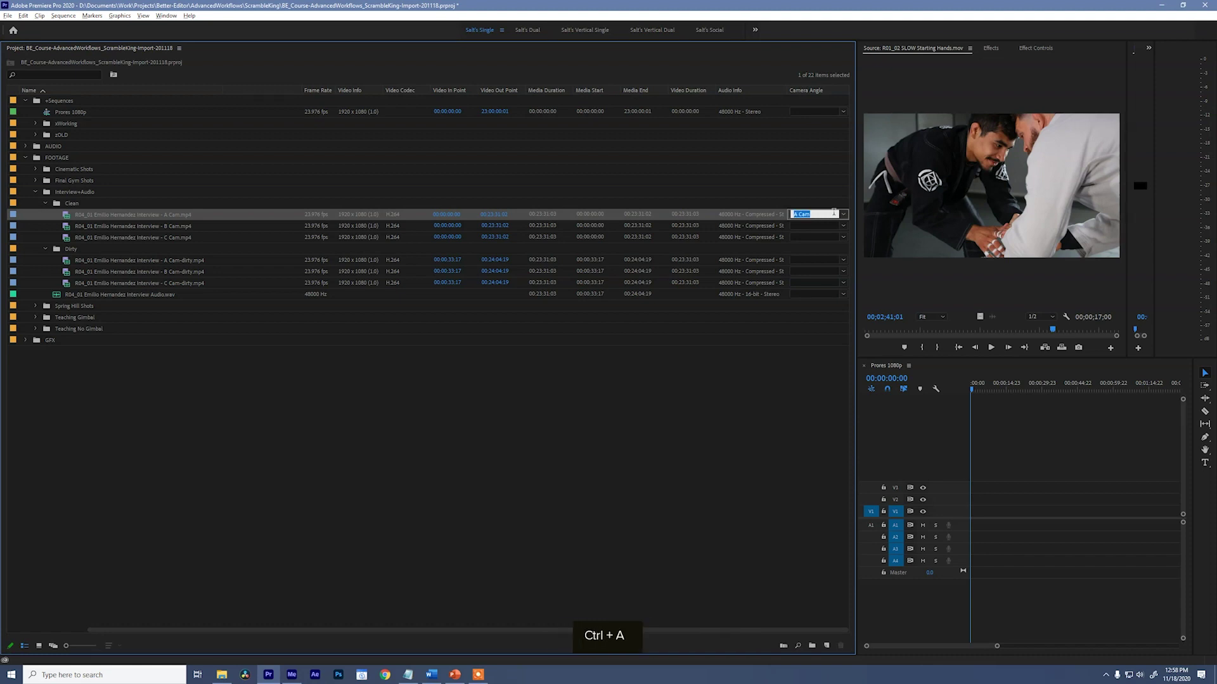
pyautogui.hotkey('ctrl', 'c')
pyautogui.click(808, 260)
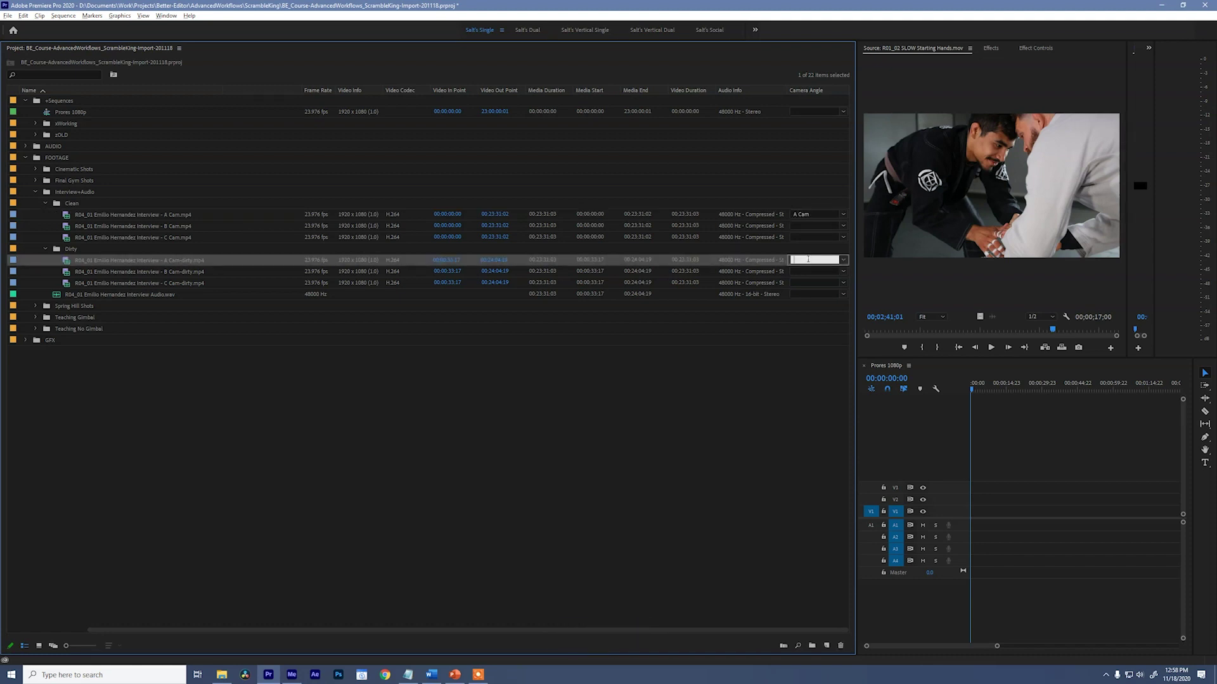
pyautogui.hotkey('ctrl', 'v')
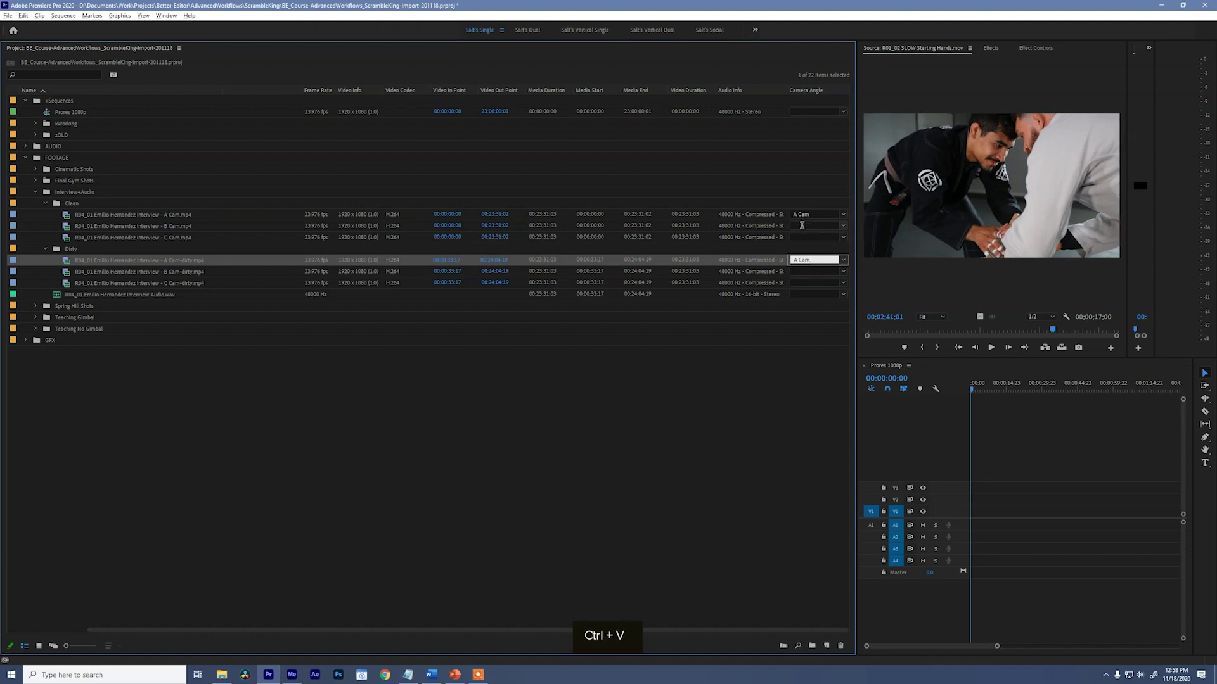
# Set the Camera Angle of the B Cam interview clips in both the Clean and Dirty bins to "B Cam"
pyautogui.click(801, 224)
pyautogui.write('B Cam')
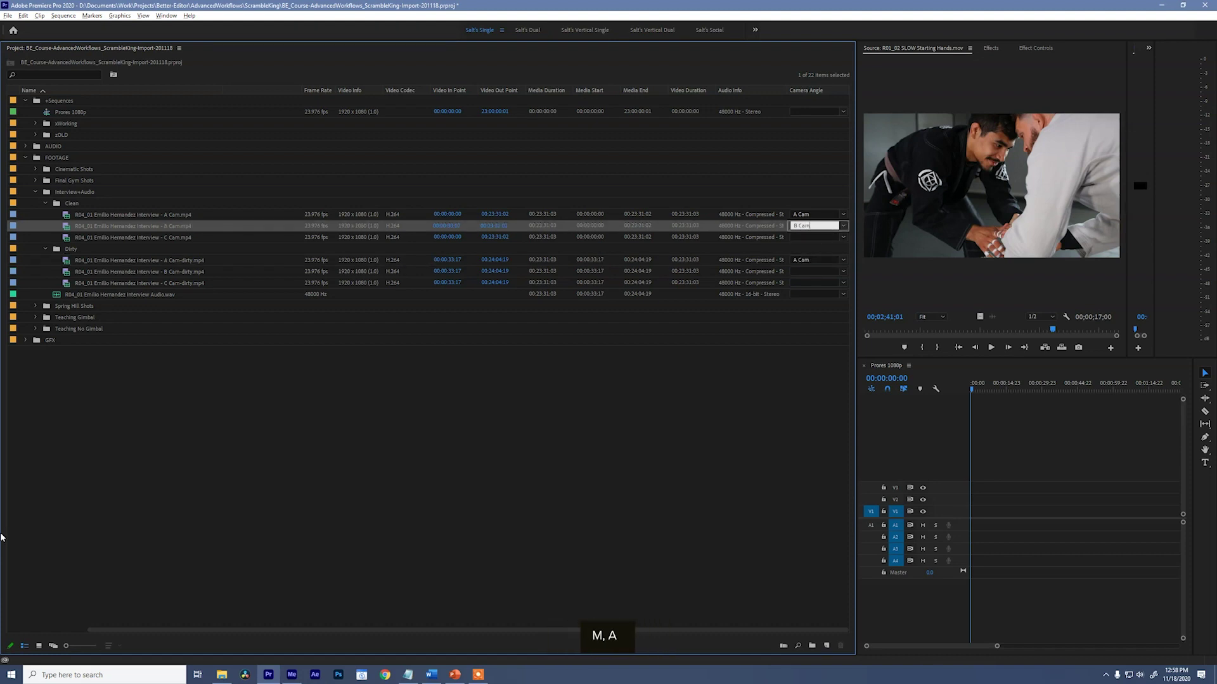
pyautogui.hotkey('ctrl', 'a')
pyautogui.hotkey('ctrl', 'c')
pyautogui.click(814, 271)
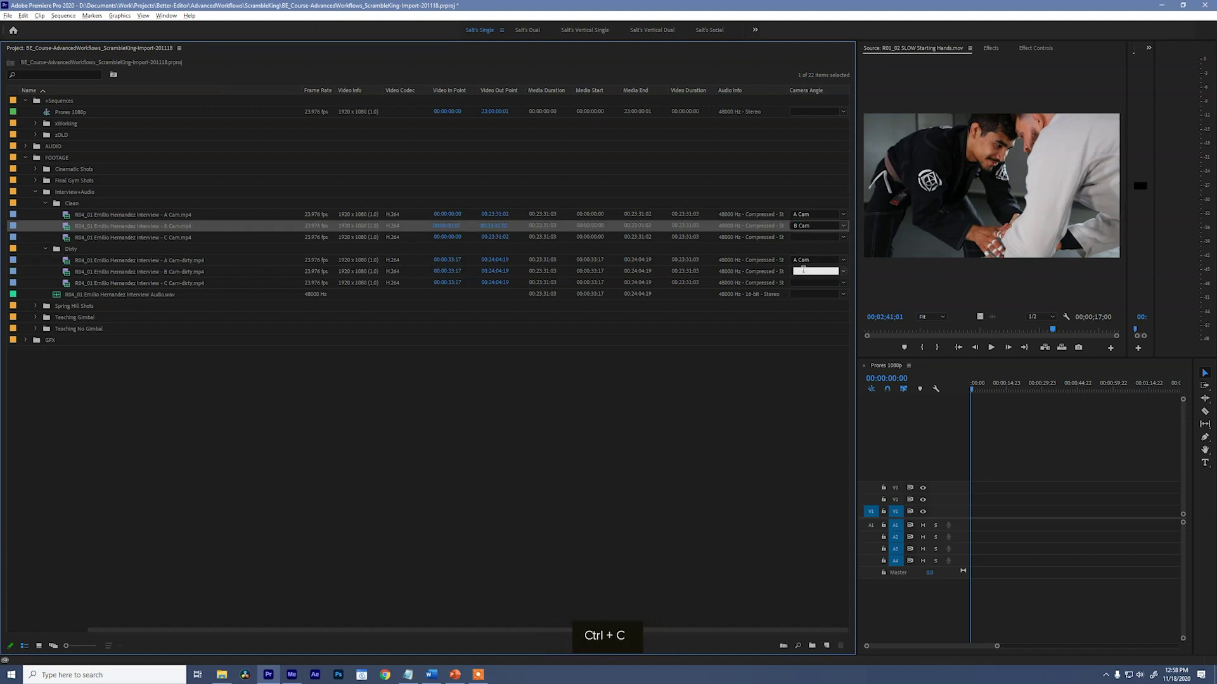
pyautogui.hotkey('ctrl', 'v')
# Set the Camera Angle of the C Cam interview clips in both the Clean and Dirty bins to "C Cam"
pyautogui.click(814, 237)
pyautogui.write('C Cam')
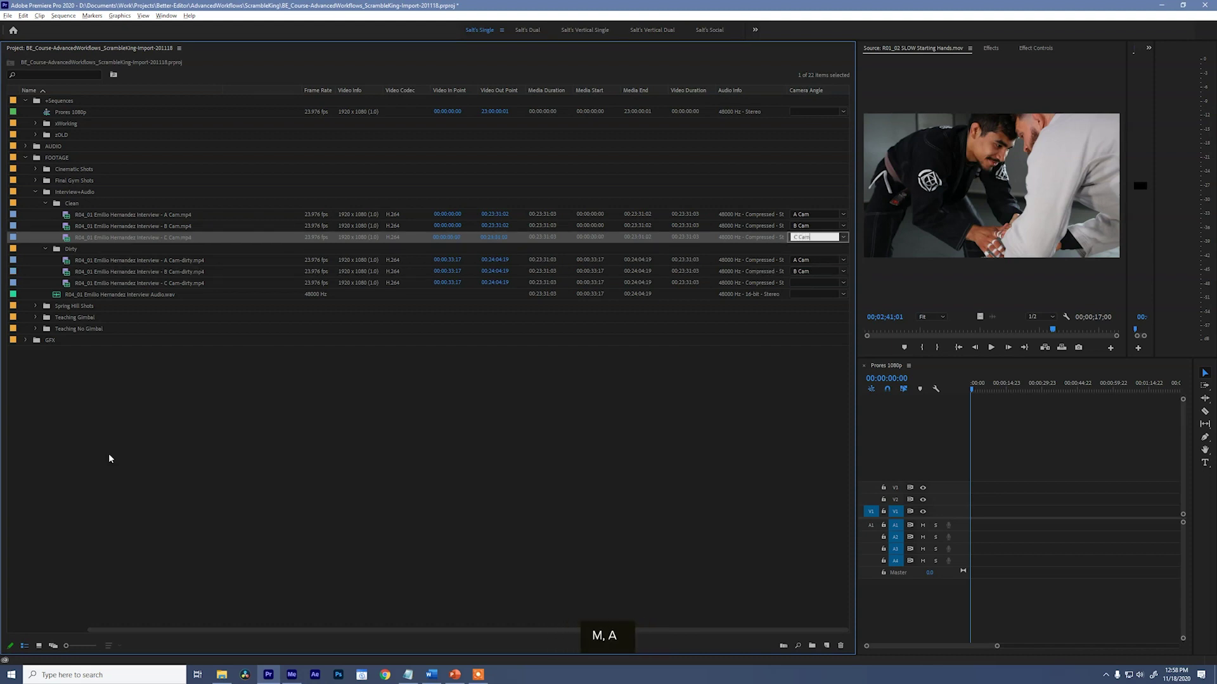
pyautogui.hotkey('ctrl', 'a')
pyautogui.hotkey('ctrl', 'c')
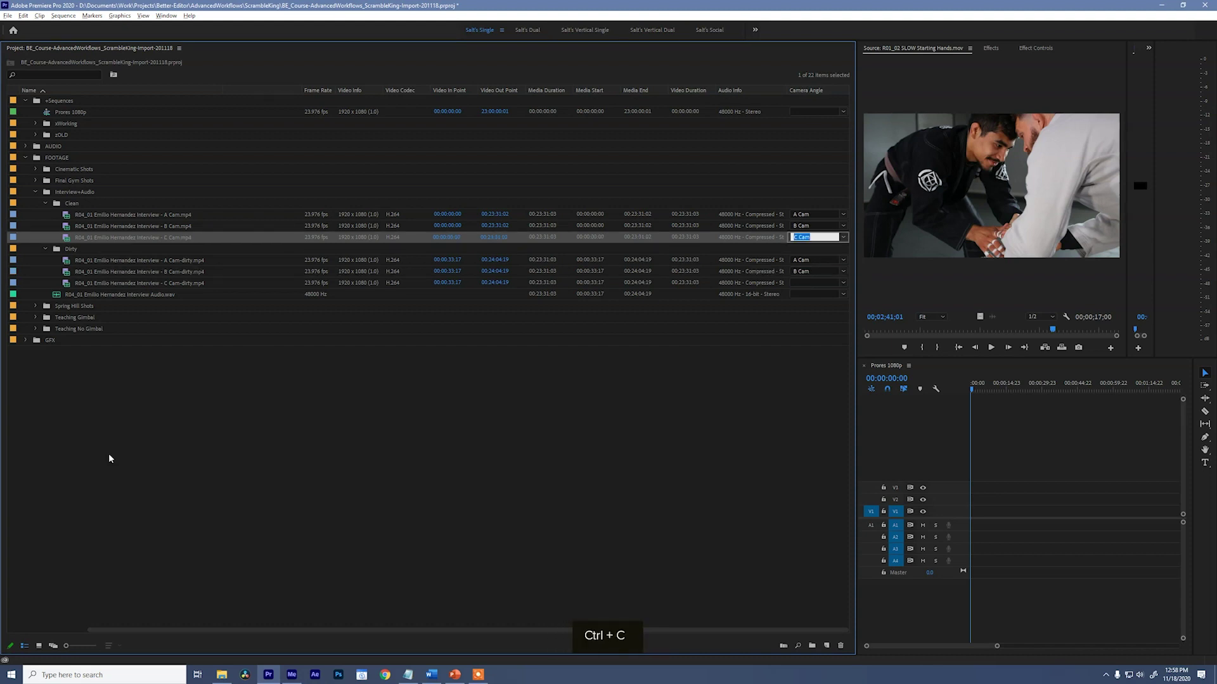
pyautogui.click(816, 281)
pyautogui.hotkey('ctrl', 'v')
pyautogui.click(614, 418)
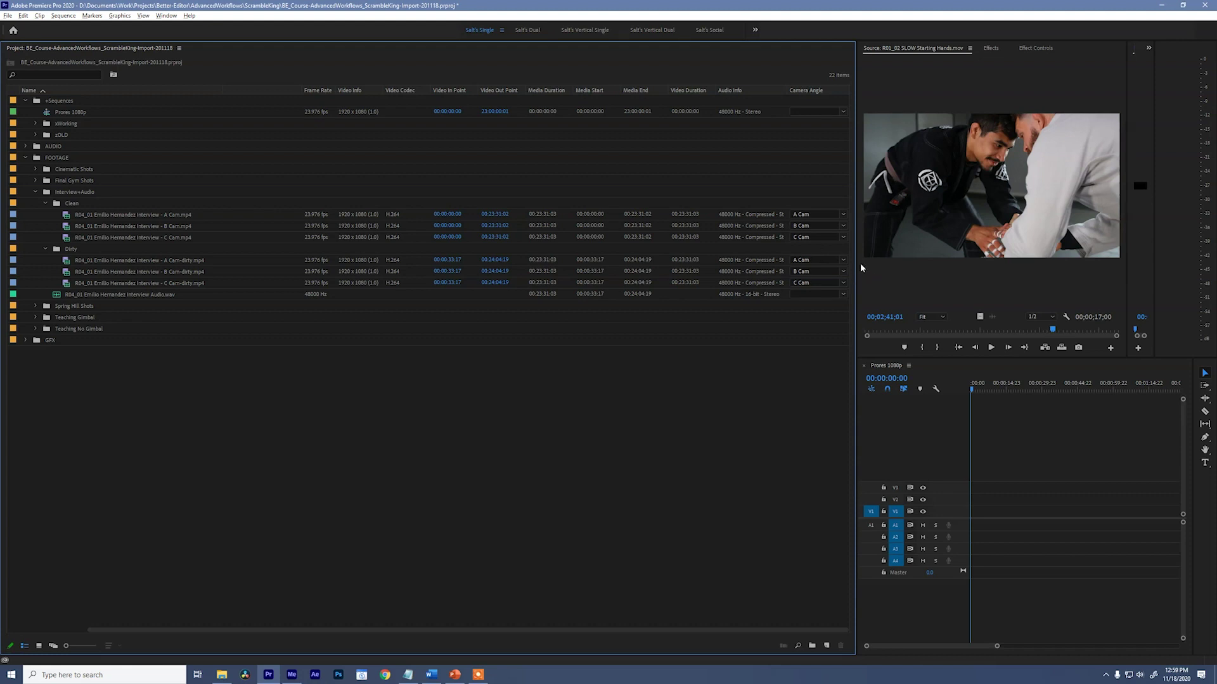
# Reset the Salt's Single workspace to its saved layout and save the project
pyautogui.moveTo(853, 257); pyautogui.dragTo(280, 256)
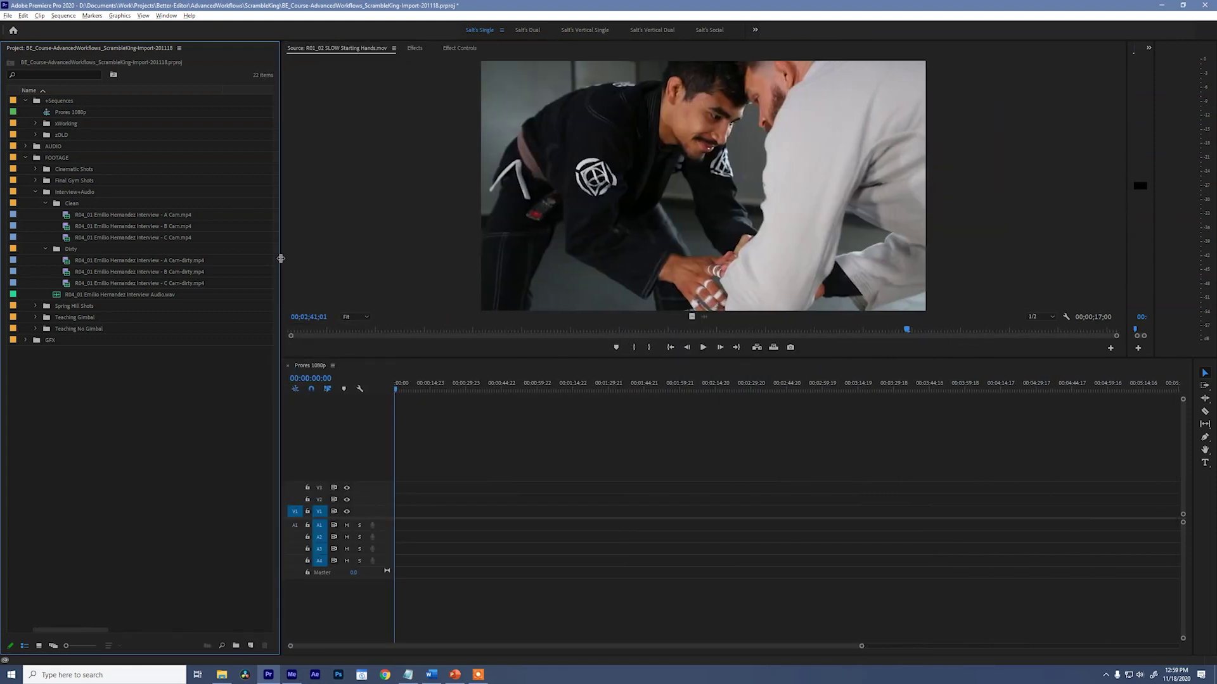
pyautogui.click(501, 30)
pyautogui.click(535, 36)
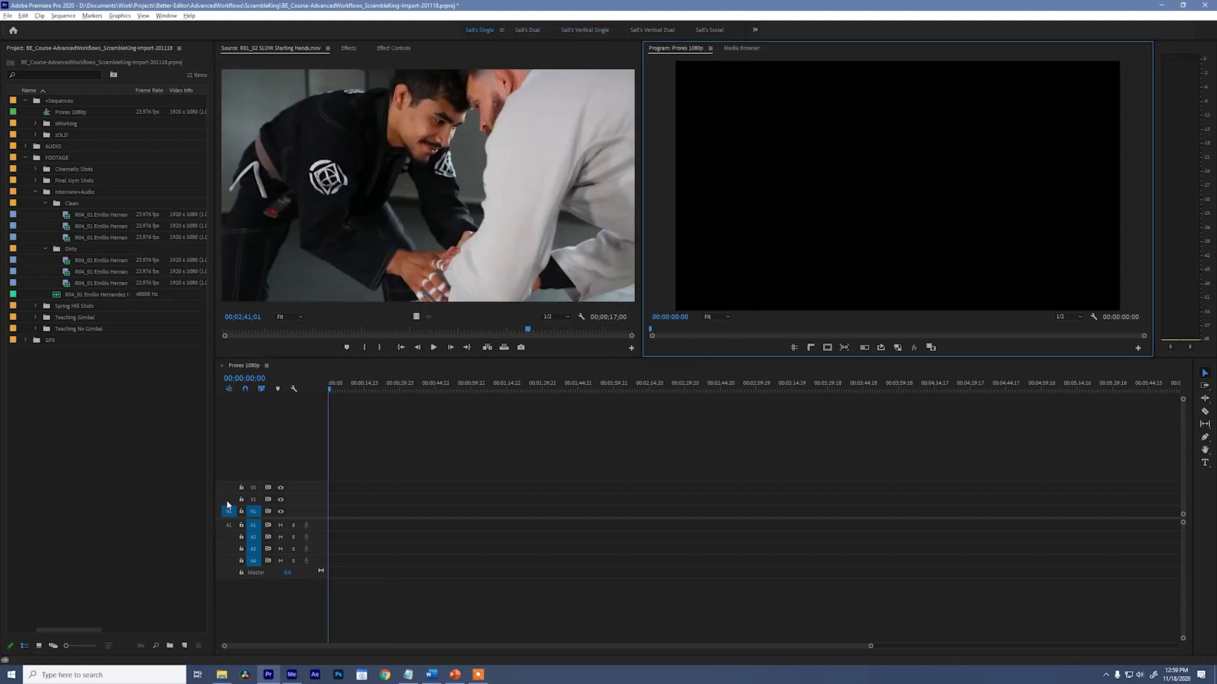
pyautogui.click(180, 487)
pyautogui.hotkey('ctrl', 's')
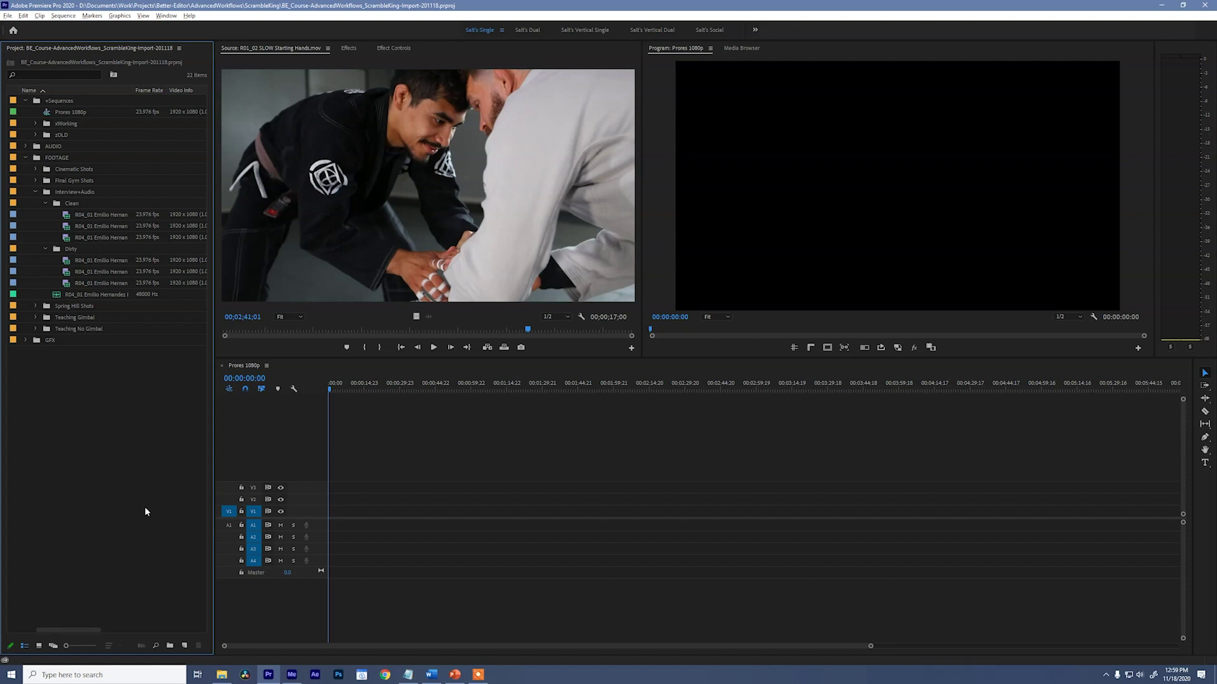
# Save the project under the same file name into the PROJECTS folder of Better-Editor\Course_AdvancedWorkflows on the MEDIA_RAID drive
pyautogui.hotkey('ctrl', 'shift', 's')
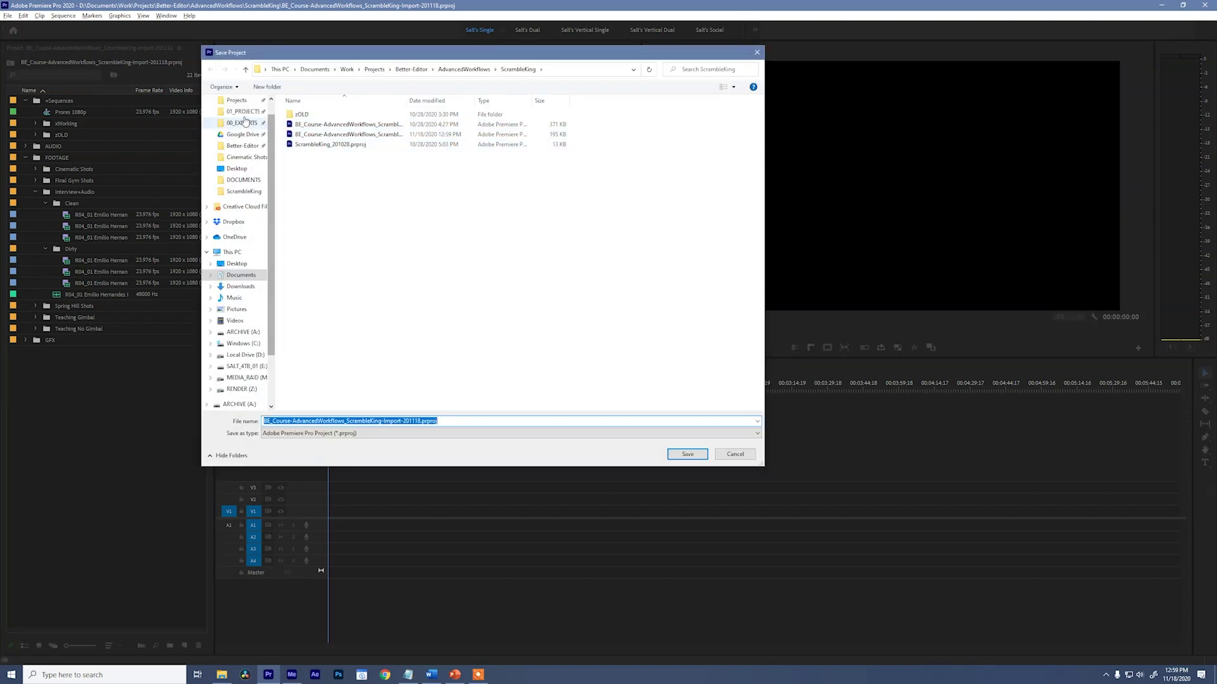
pyautogui.click(242, 112)
pyautogui.doubleClick(310, 124)
pyautogui.doubleClick(310, 125)
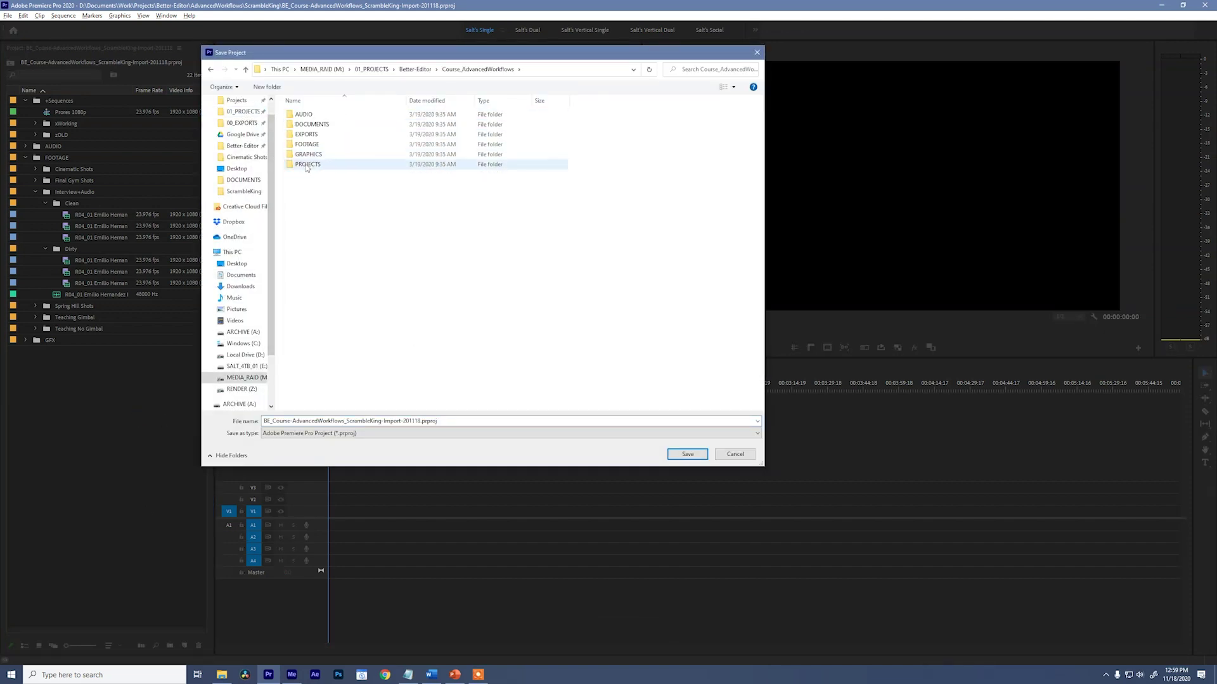
pyautogui.doubleClick(307, 165)
pyautogui.click(683, 453)
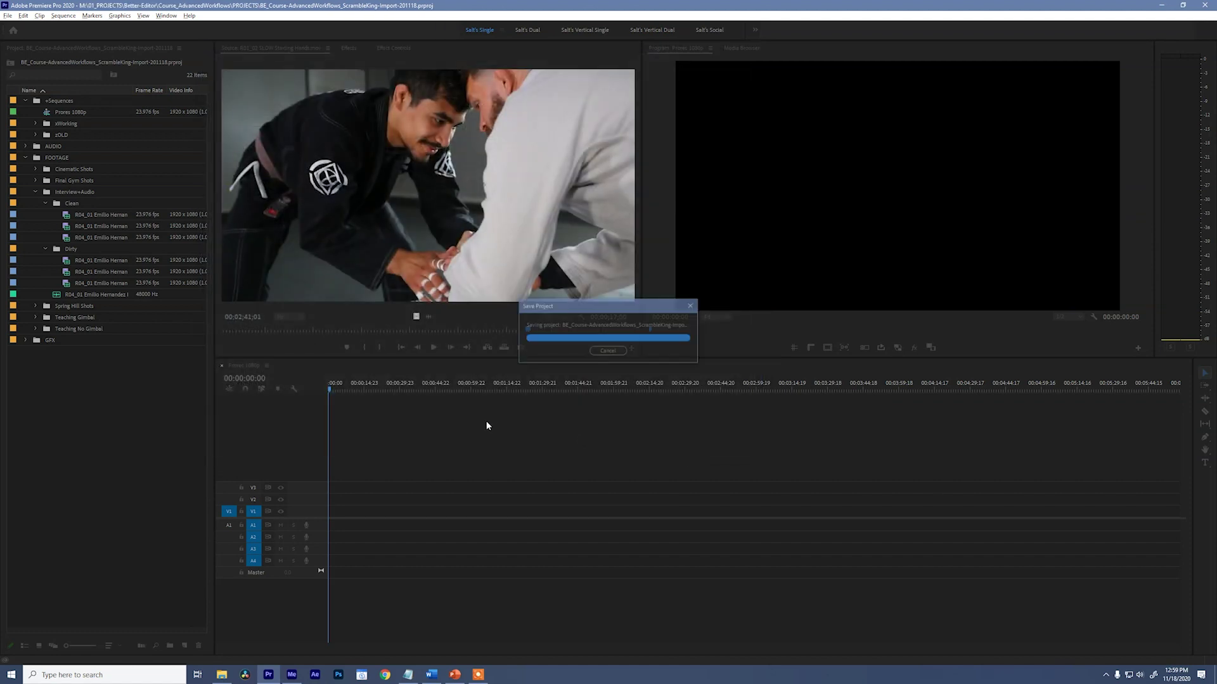